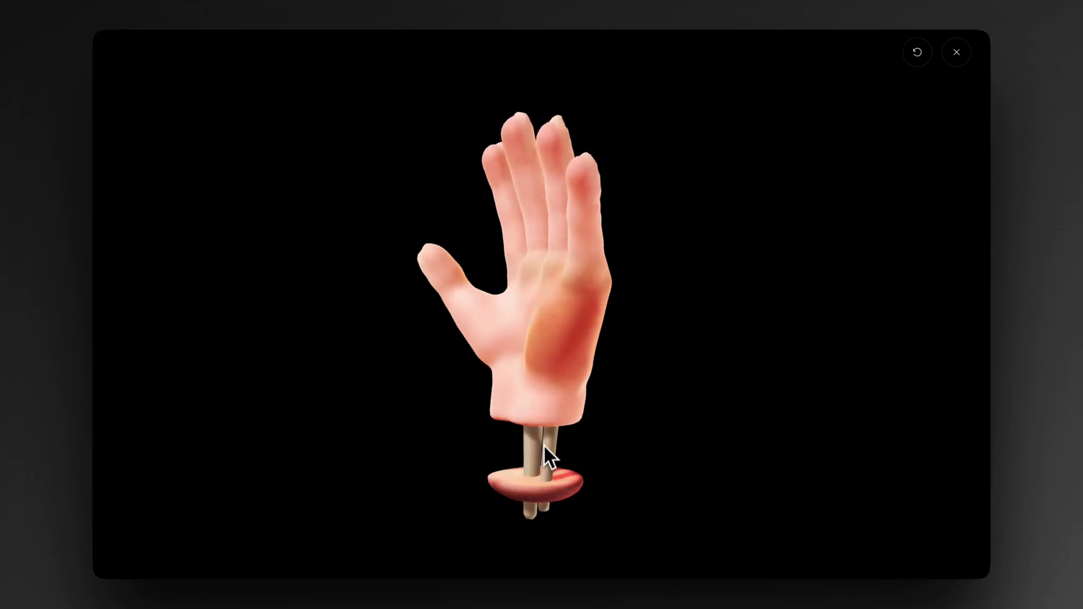
- Preview the finished examples by turning the hand model and raising blending so the glass spheres merge
left_click_drag(556, 418, 544, 309)
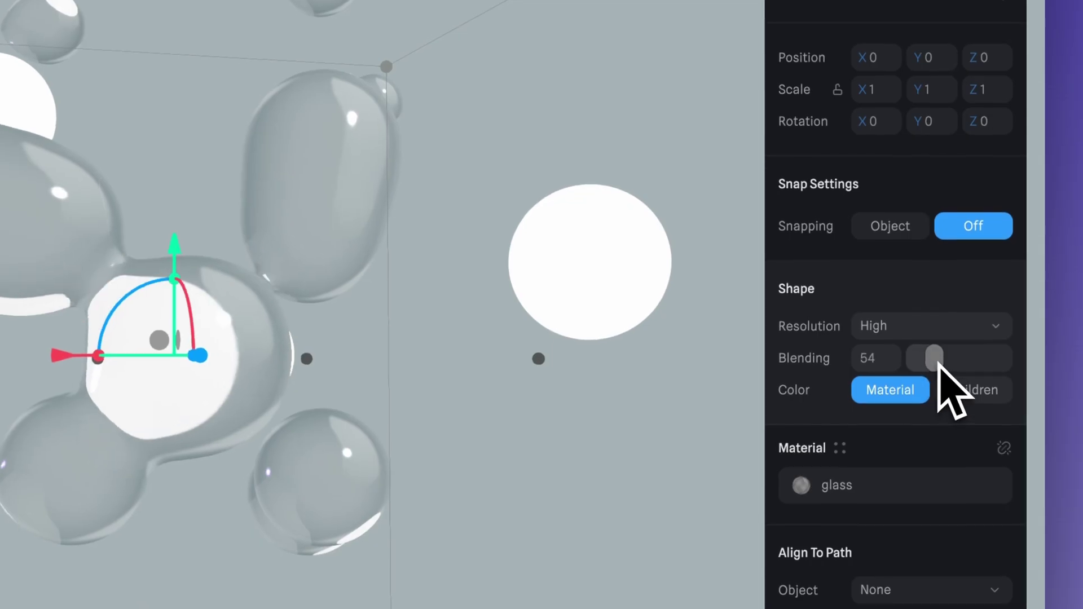
left_click_drag(936, 364, 952, 361)
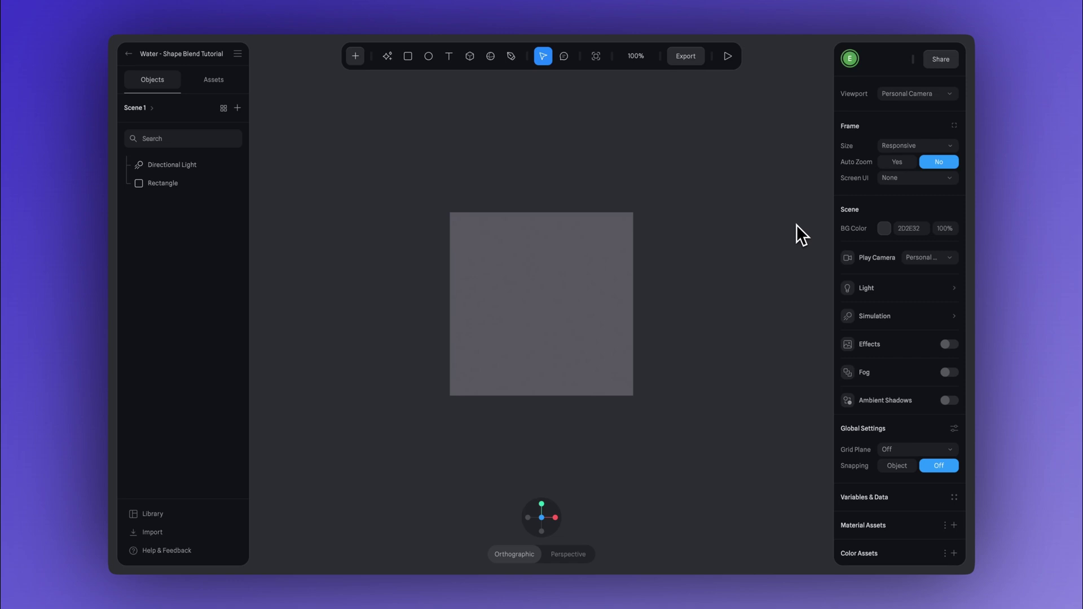
- Delete the default Rectangle and bring up the + add-object menu
left_click(578, 317)
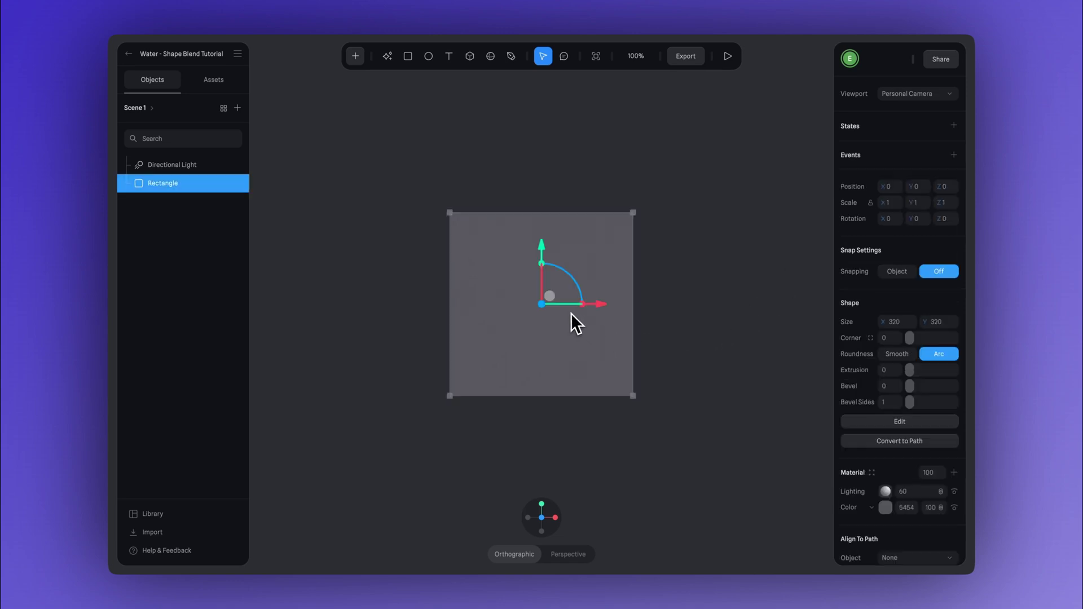
key("Delete")
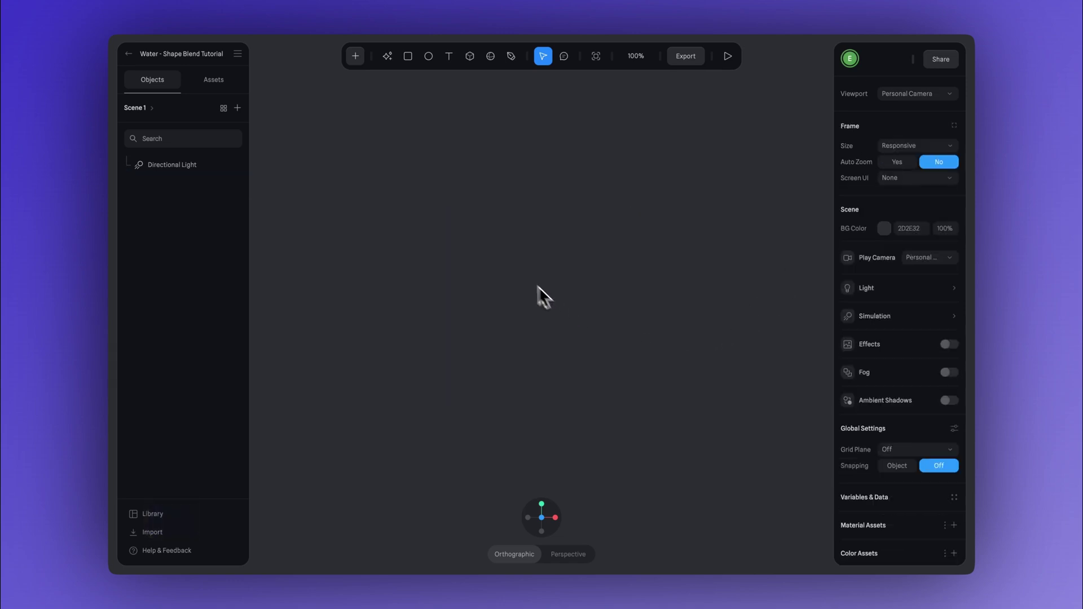
left_click(357, 59)
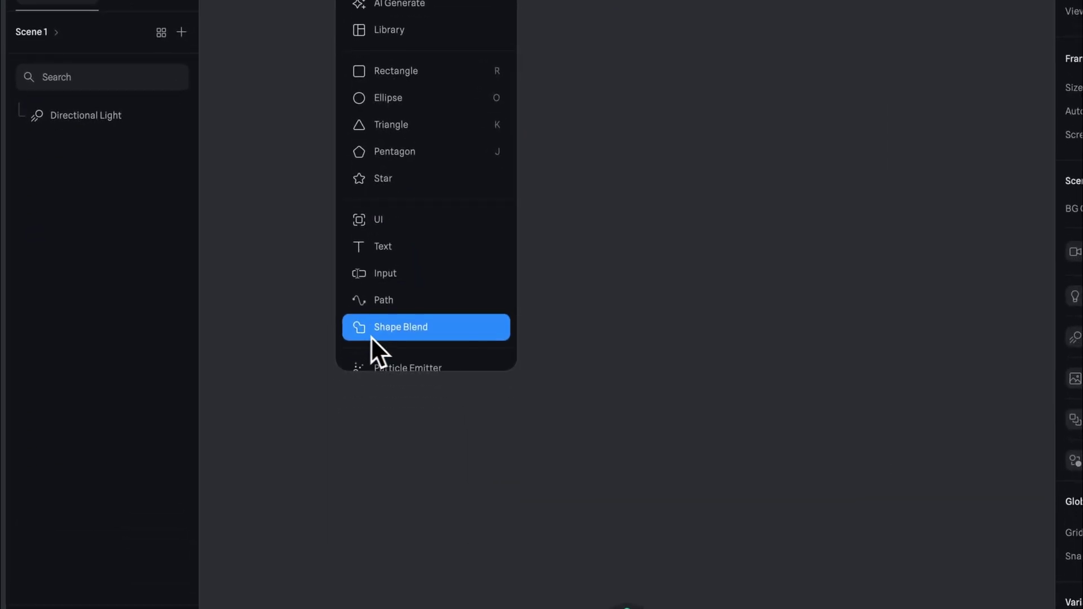
- Add a Shape Blend with a sphere and duplicate the sphere inside it
left_click(383, 332)
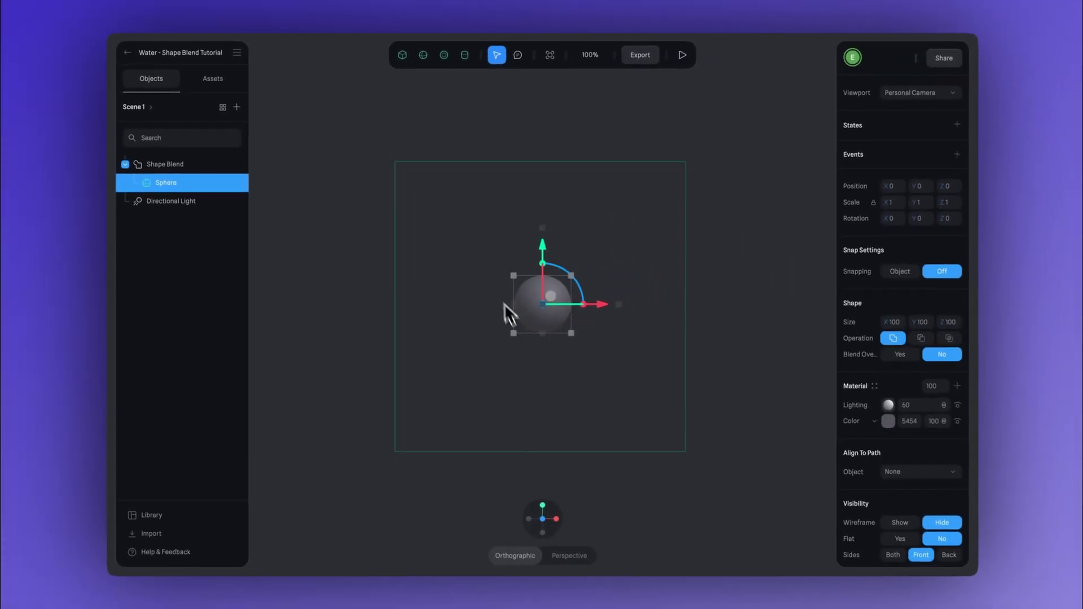
left_click_drag(631, 302, 411, 215, "alt")
scroll(604, 271, "up", 5)
key("super+d")
scroll(486, 198, "up", 2)
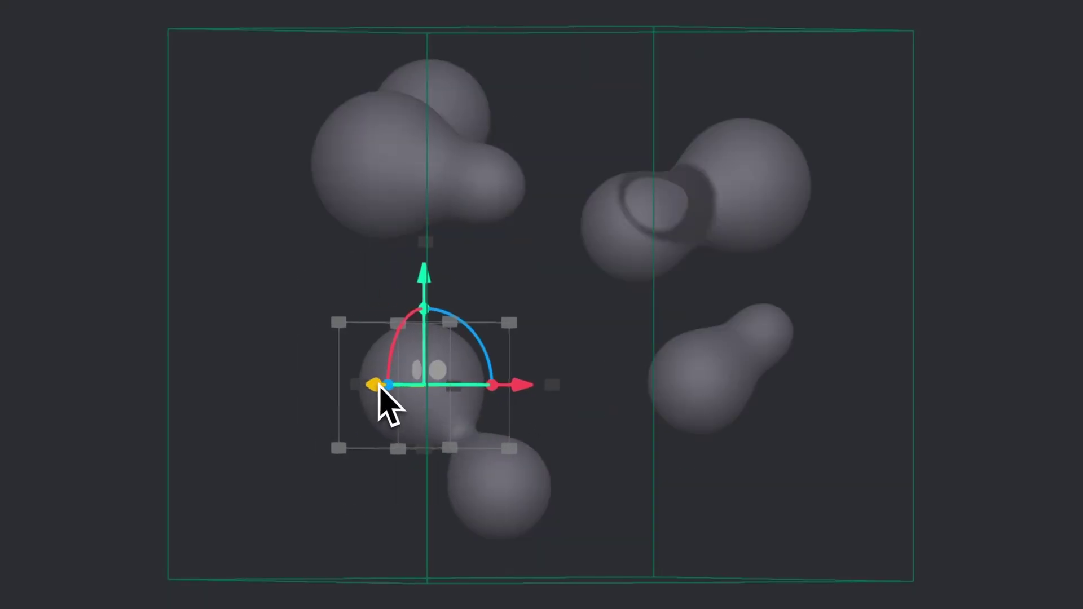
- Move the spheres apart and resize Sphere 5 so they merge into blobs
left_click_drag(378, 386, 353, 386)
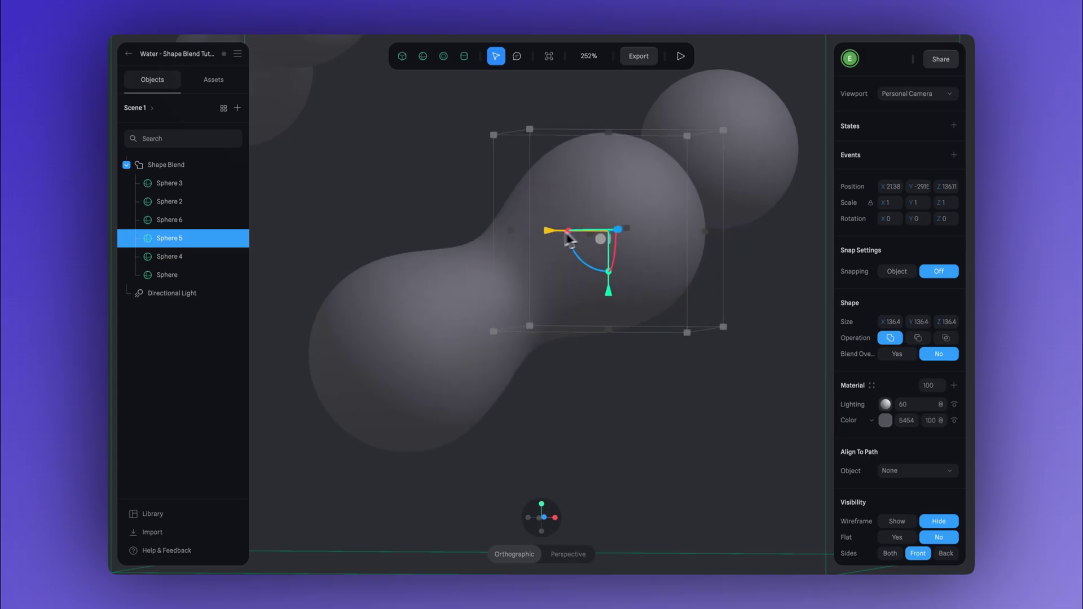
mouse_move(570, 238)
left_mouse_down()
mouse_move(640, 234)
mouse_move(574, 237)
left_mouse_up()
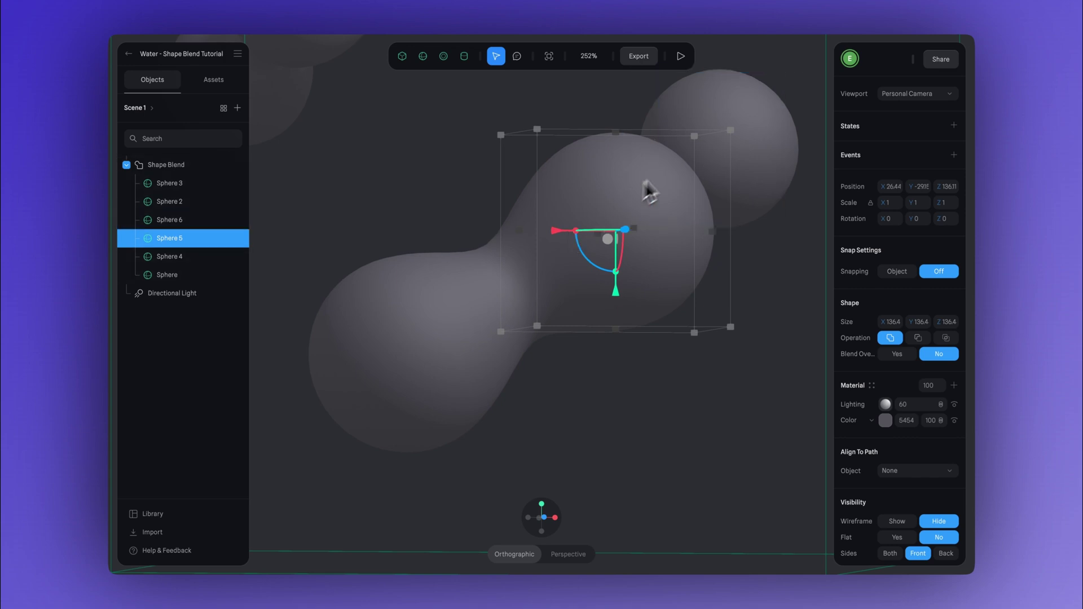
mouse_move(731, 134)
left_mouse_down("alt+shift")
mouse_move(712, 150)
mouse_move(720, 140)
left_mouse_up("alt+shift")
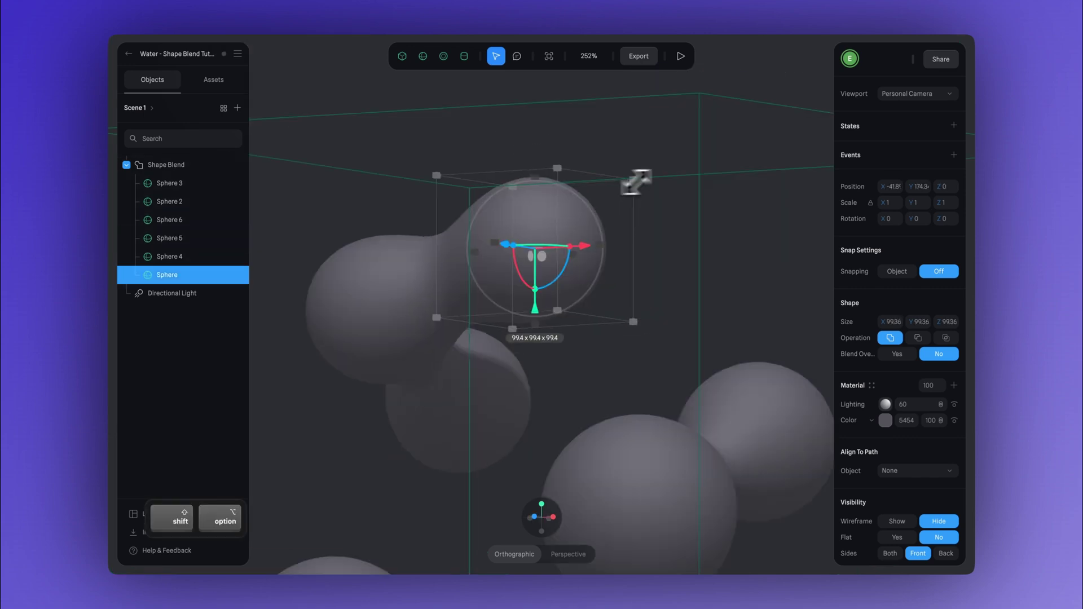
left_click_drag(632, 181, 626, 196, "alt+shift")
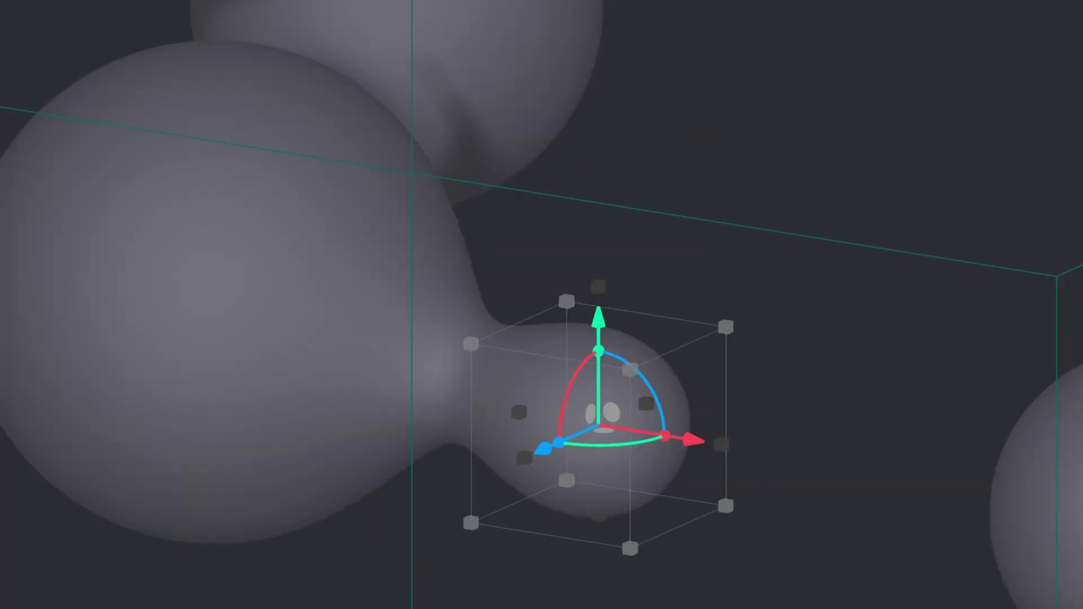
- Shift the small sphere left, enlarge another sphere, and resize Sphere 3 to 82
left_click_drag(708, 488, 653, 462)
left_click_drag(689, 323, 737, 307, "alt+shift")
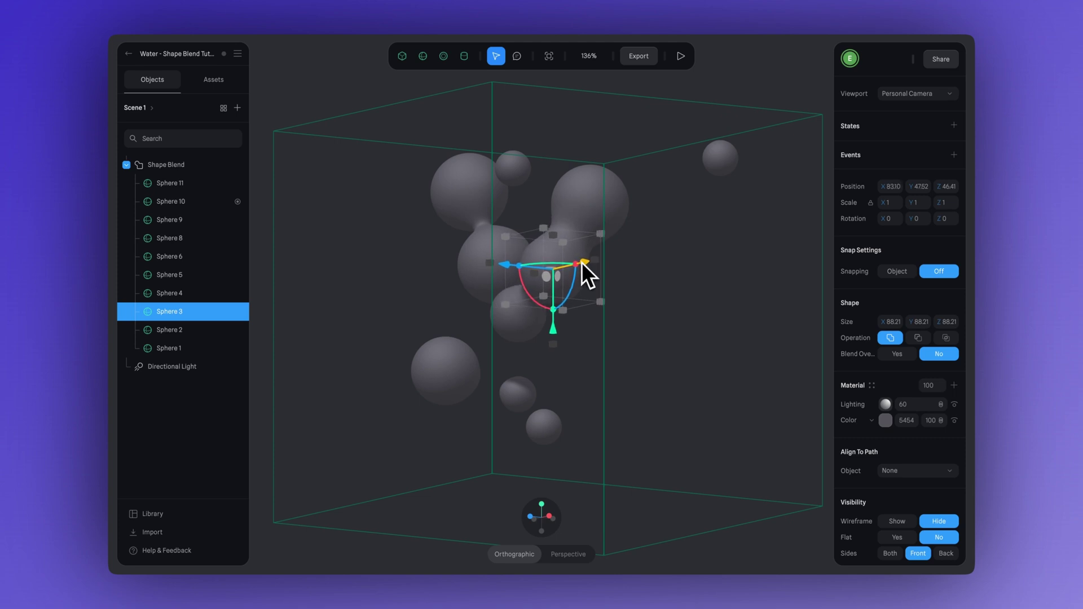
left_click_drag(581, 262, 595, 237, "alt+shift")
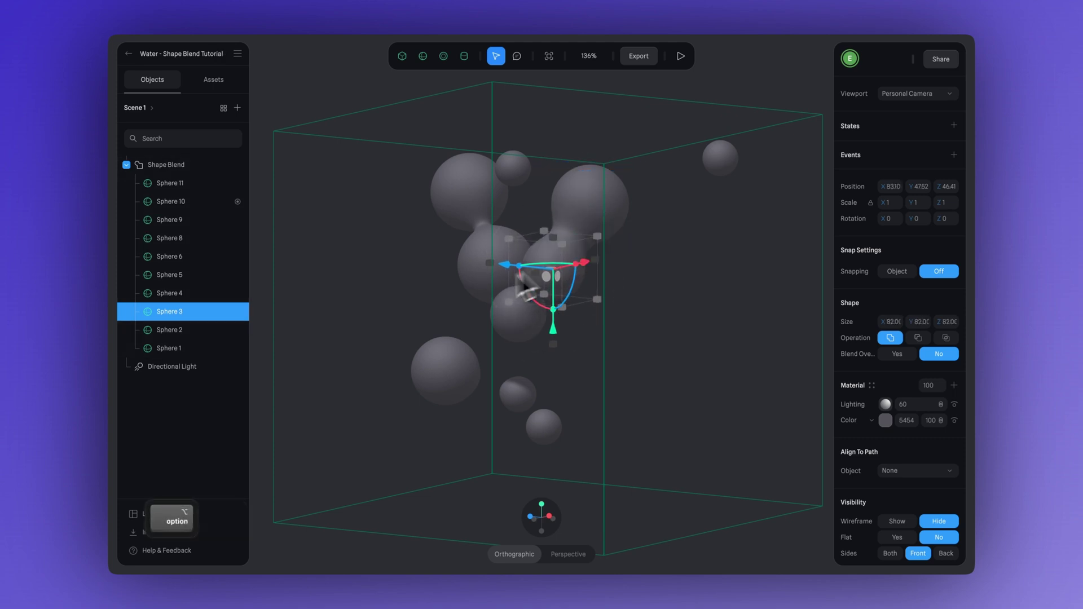
left_click_drag(417, 308, 468, 305, "alt")
- Duplicate Sphere 2 and place the copy to the right among the droplets
left_click(473, 169)
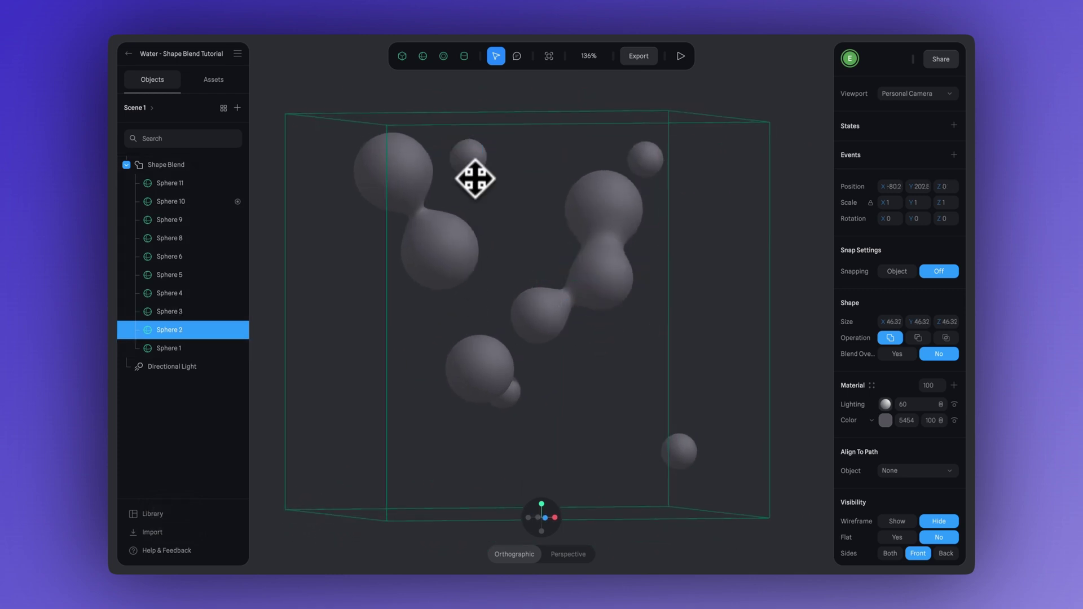
left_click_drag(499, 215, 515, 260, "alt")
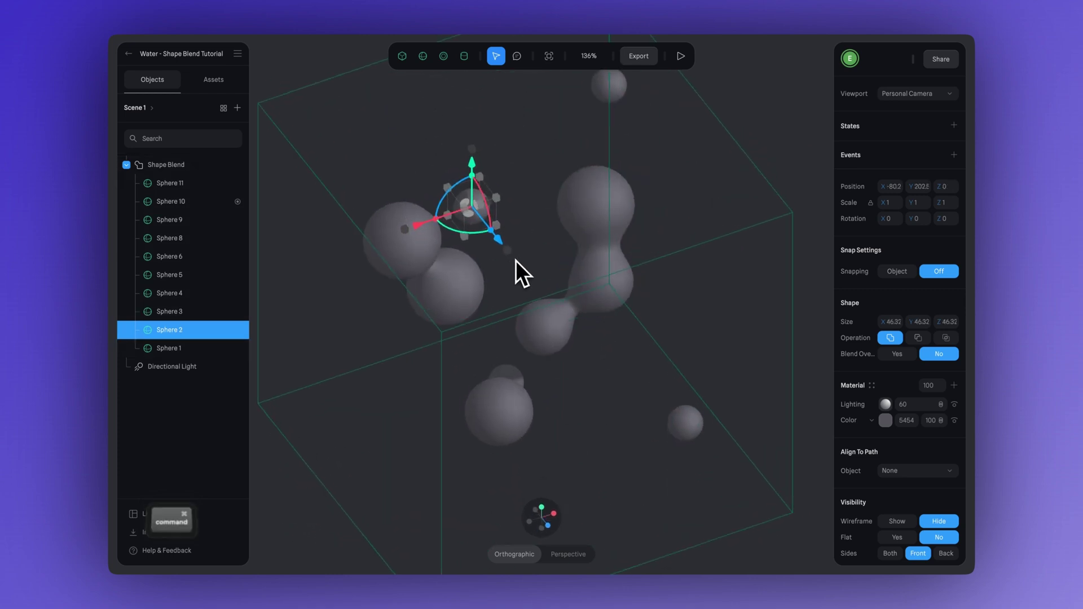
left_click_drag(454, 244, 474, 221, "alt")
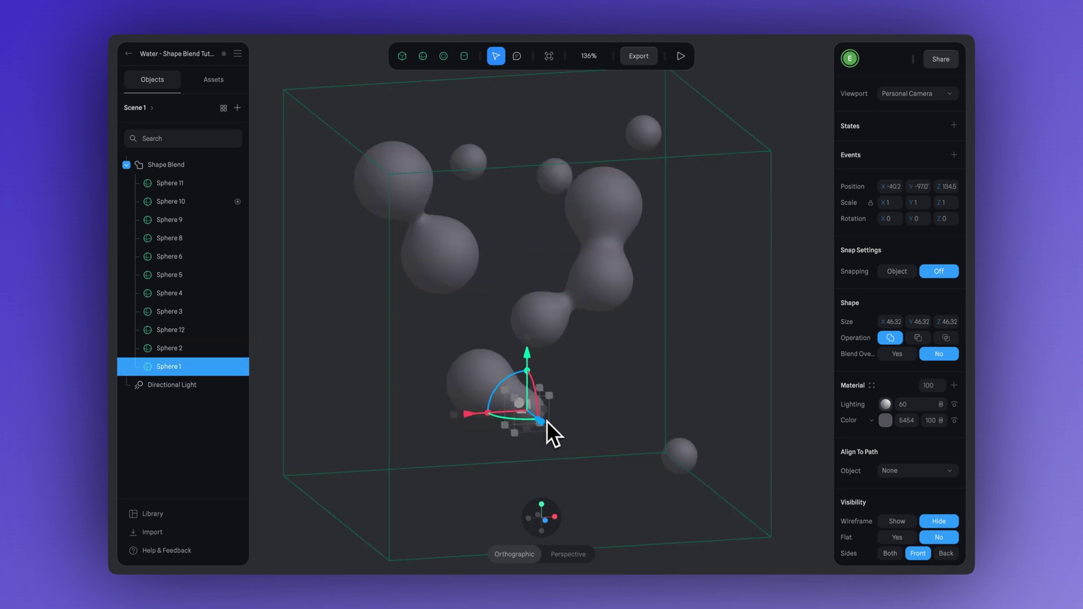
left_click_drag(547, 421, 542, 395, "alt")
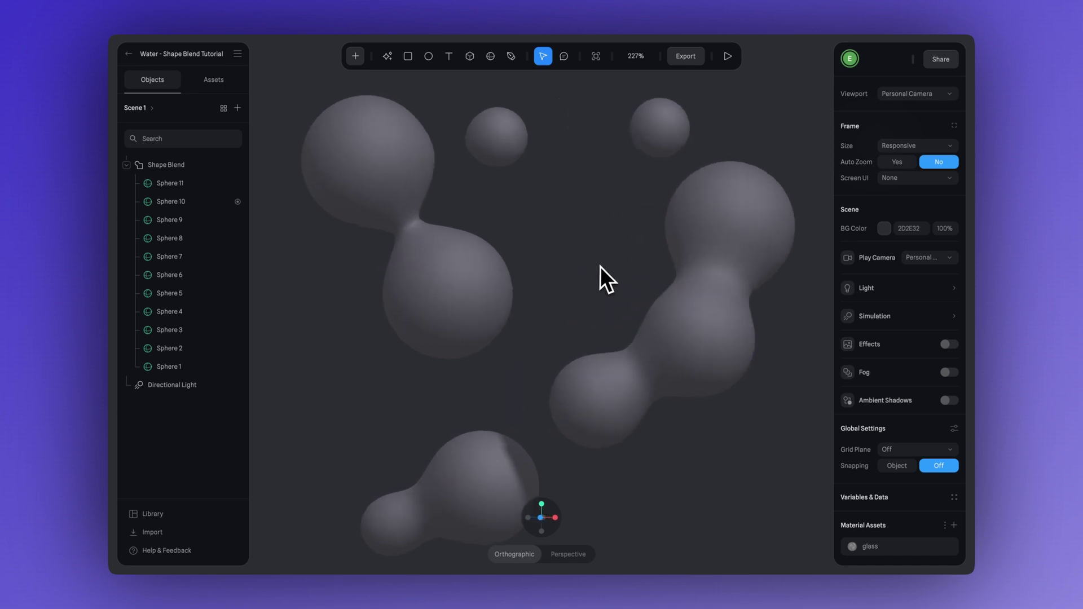
- Set the Shape Blend resolution to High and its Blending to 45
left_click(551, 256)
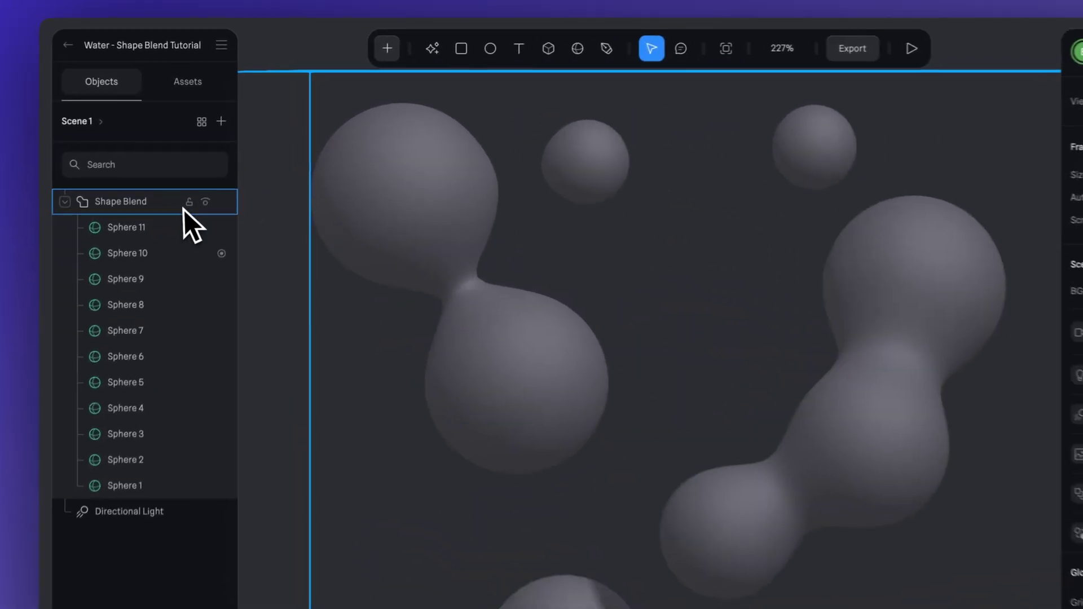
left_click(208, 169)
left_click(897, 333)
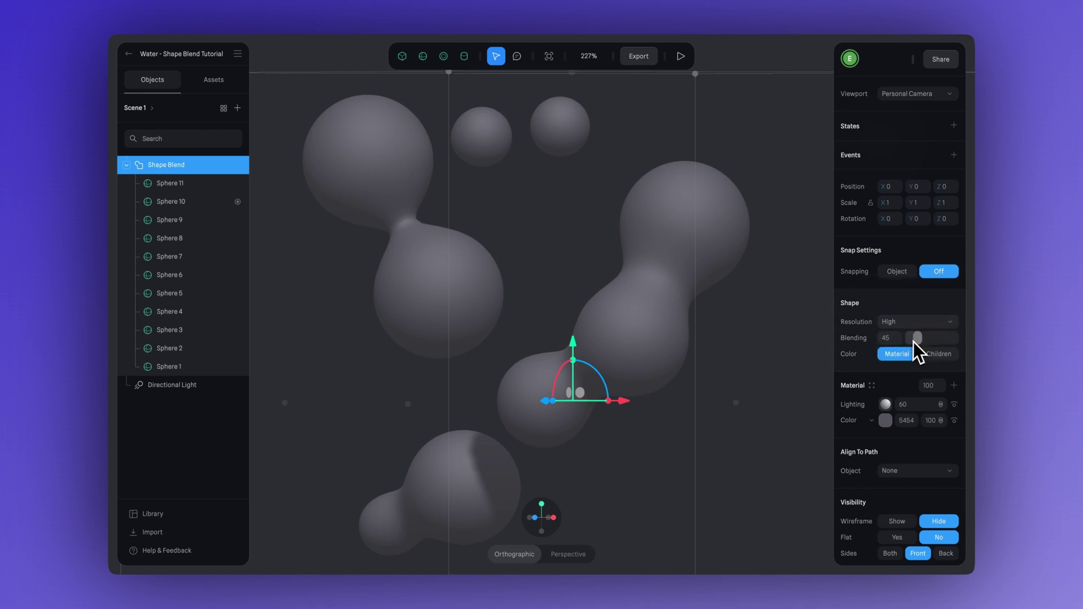
left_click_drag(913, 342, 921, 338)
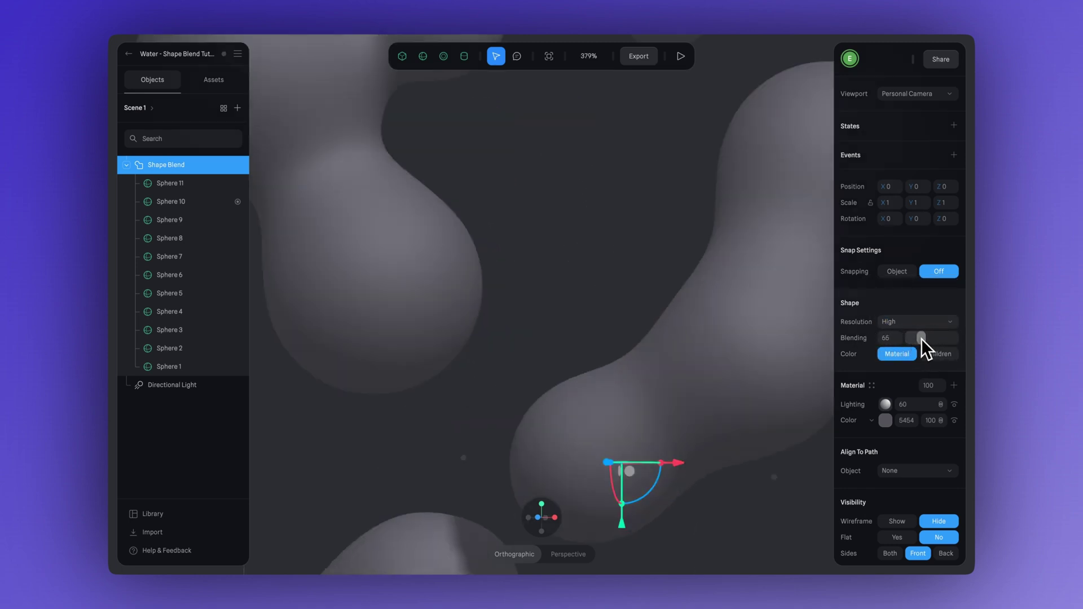
left_click(894, 339)
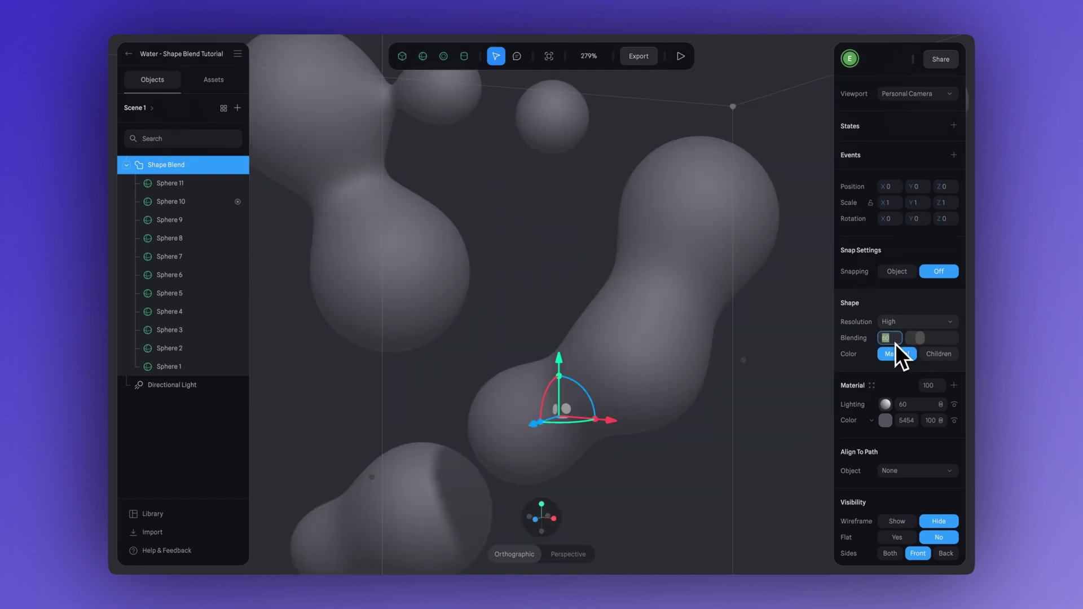
type("45")
key("Return")
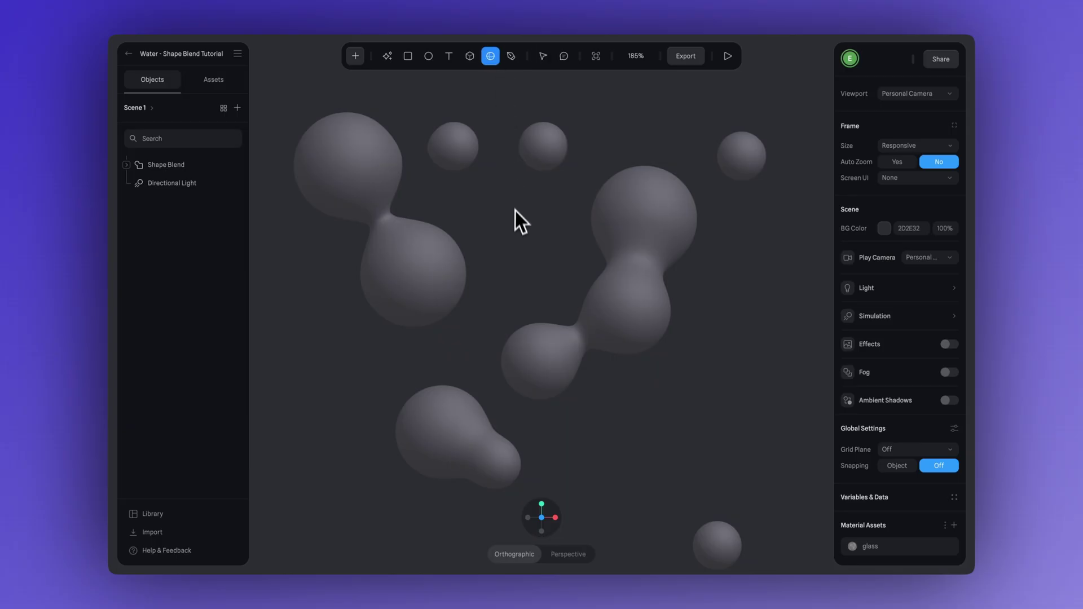
- Add an enlarged white (FFFFFF) sphere outside the blend and duplicate it into several copies
left_click(515, 232)
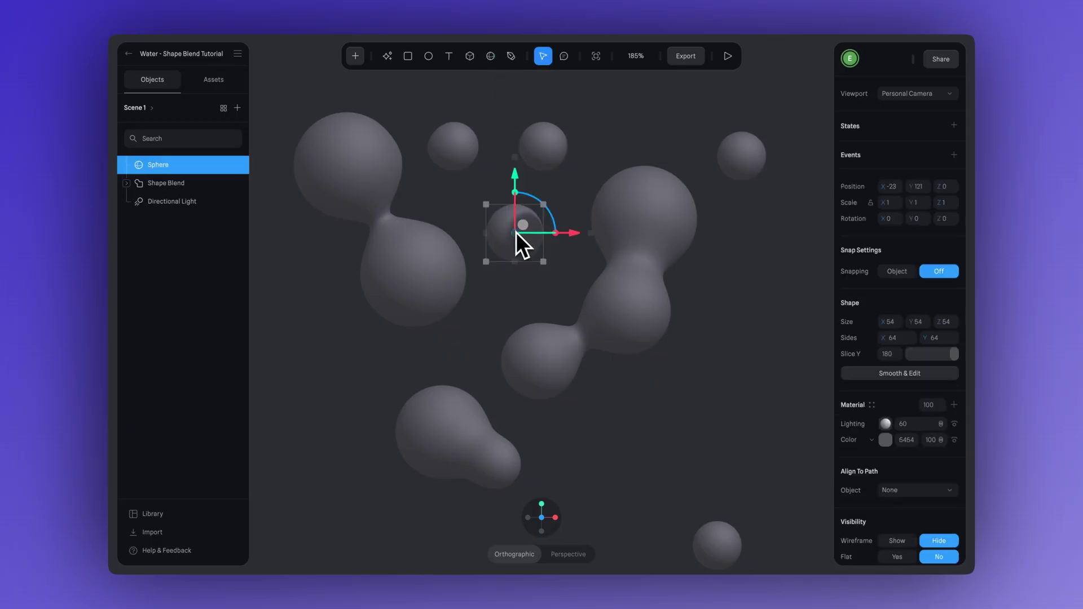
left_click_drag(546, 209, 567, 201, "alt+shift")
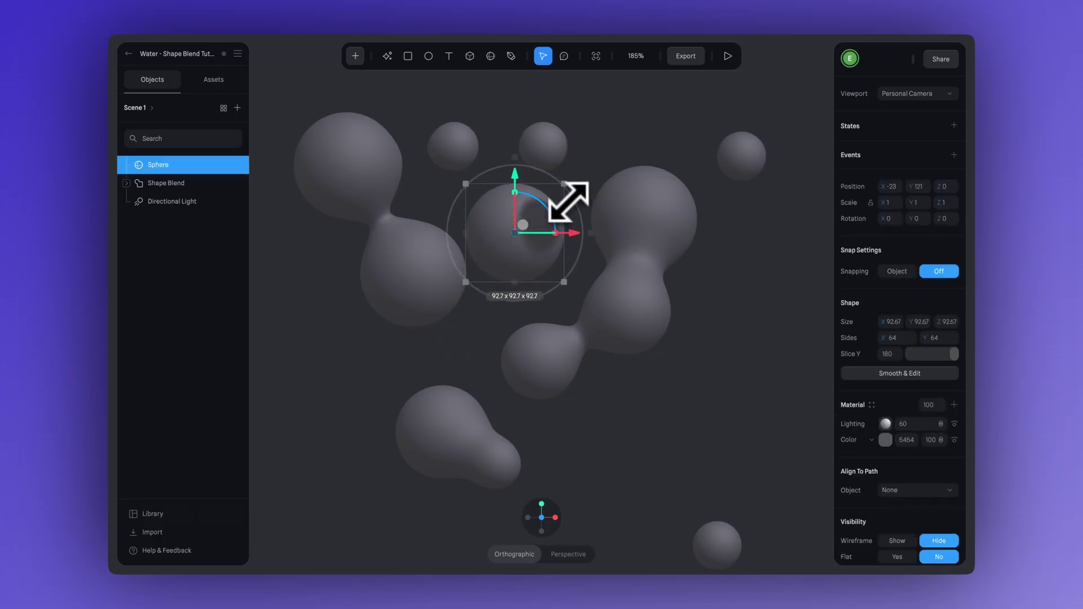
left_click(884, 439)
left_click(870, 476)
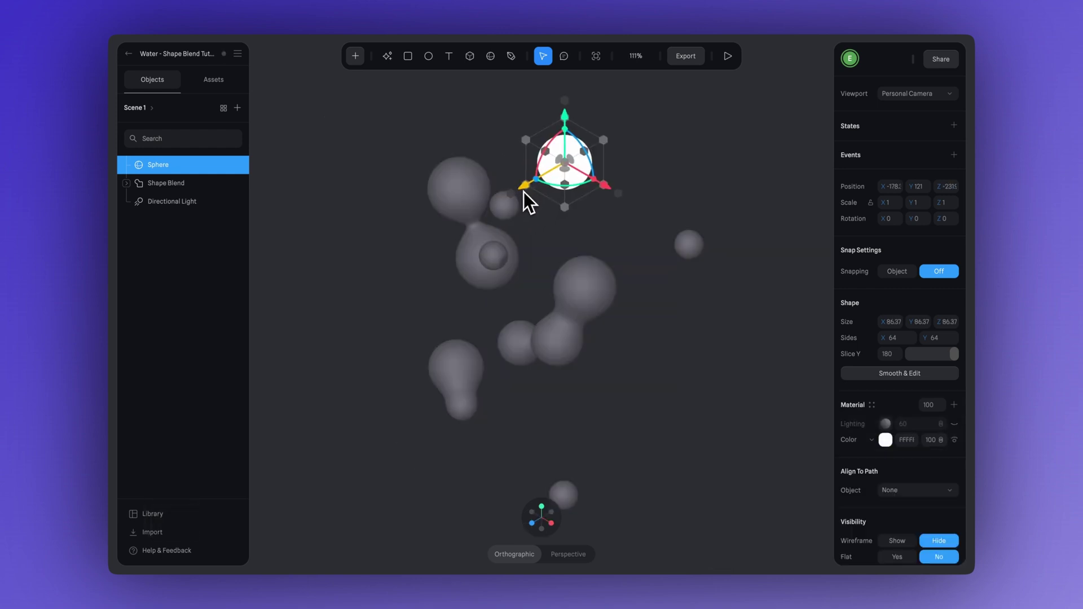
left_click_drag(523, 191, 606, 272, "alt")
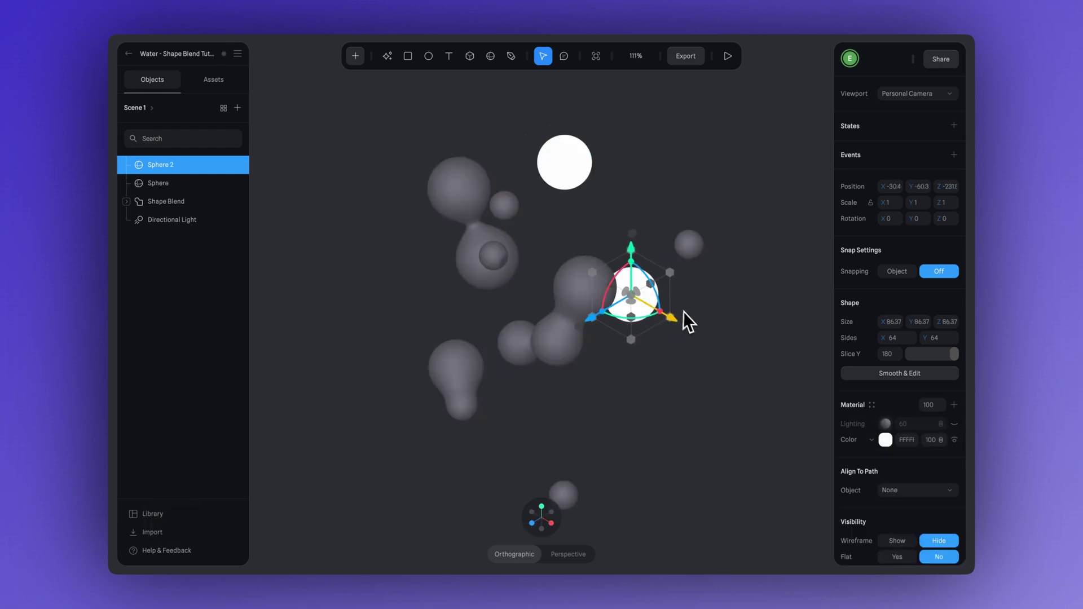
left_click_drag(683, 311, 447, 459, "alt")
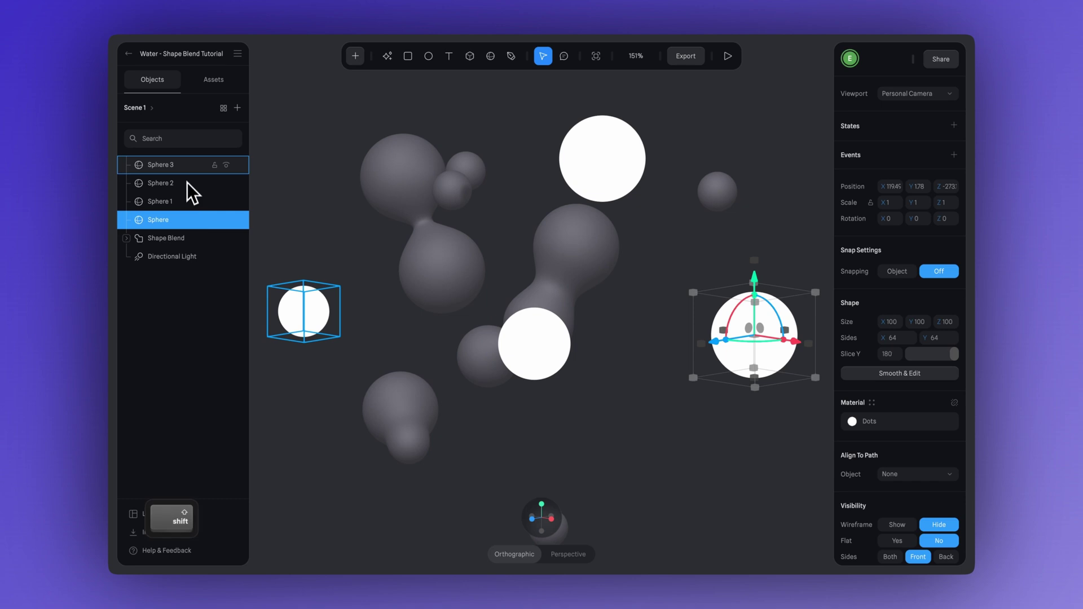
- Group the four loose white spheres and name the group Bg_Spheres
left_click(187, 168, "shift")
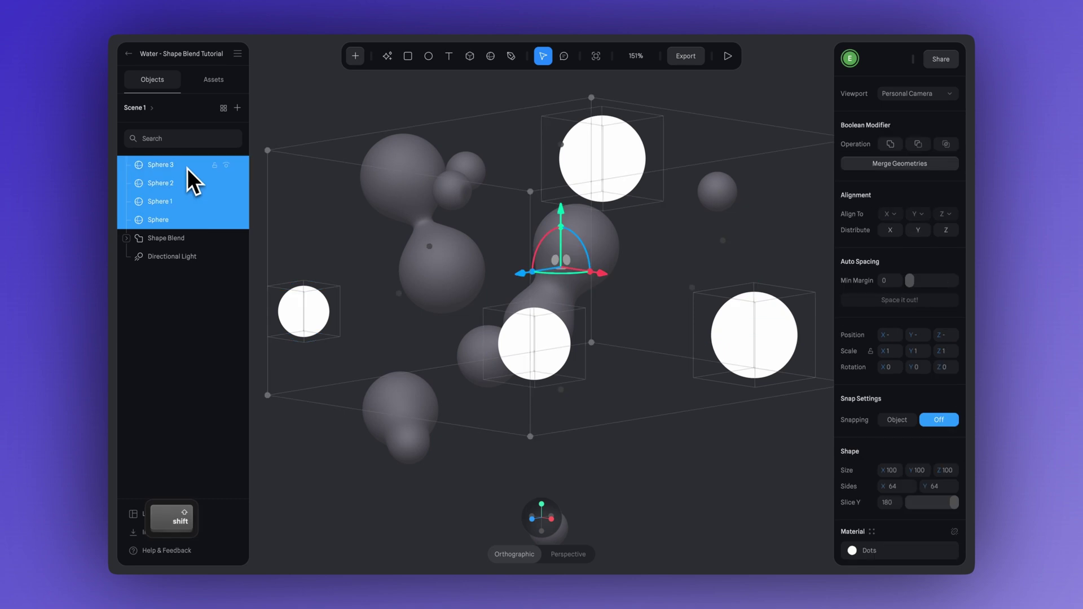
key("super+g")
double_click(163, 168)
type("Bg_Spheres")
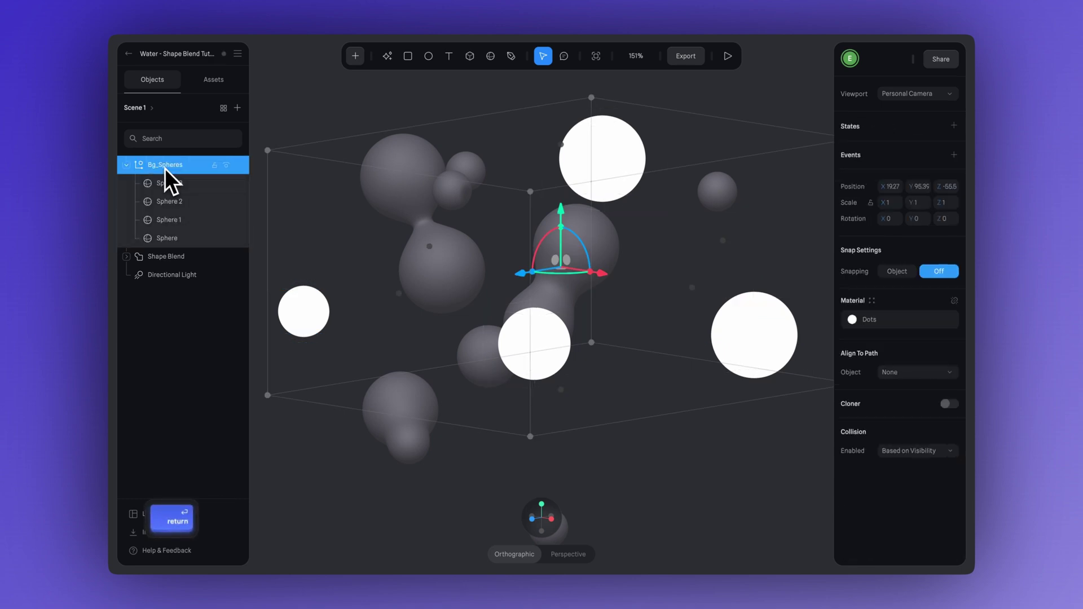
left_click(350, 145)
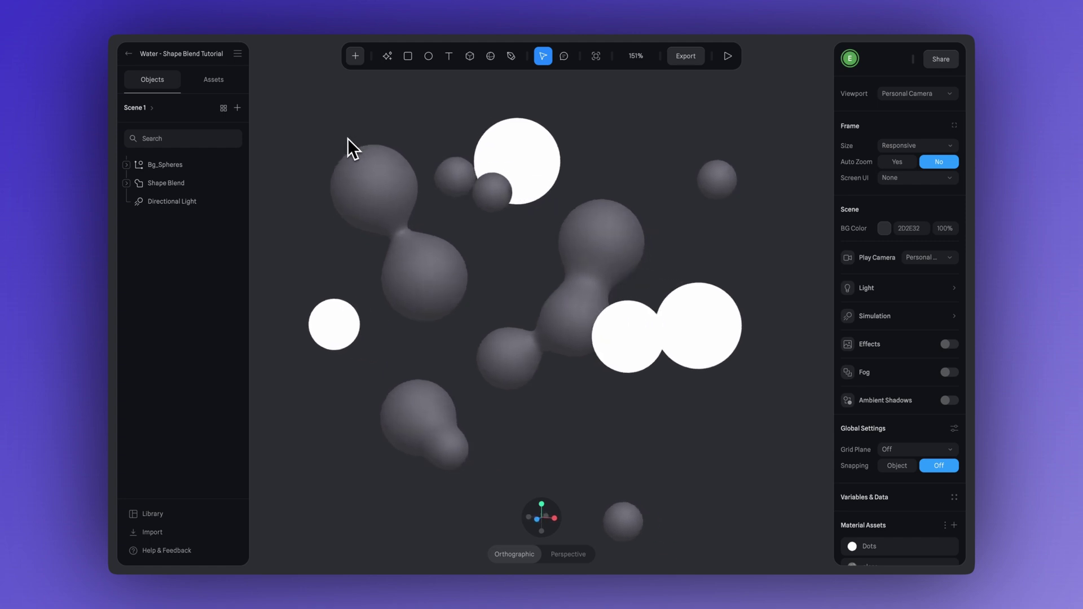
left_click(884, 229)
- Lighten the background to grey RGB(168, 178, 181) and add a Matcap material layer to the Shape Blend
left_click_drag(853, 311, 794, 270)
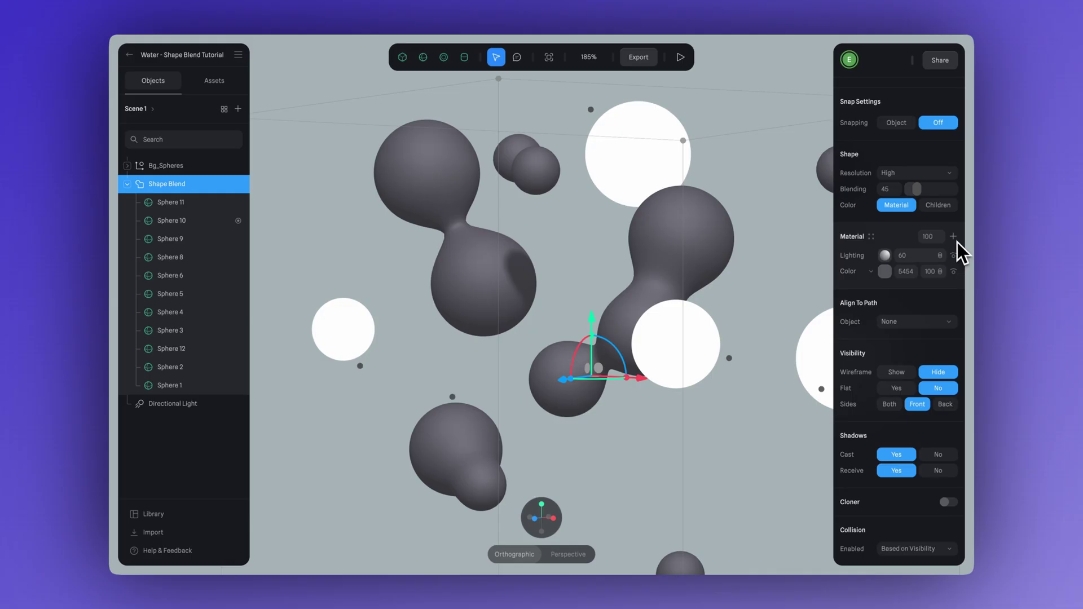
left_click(953, 236)
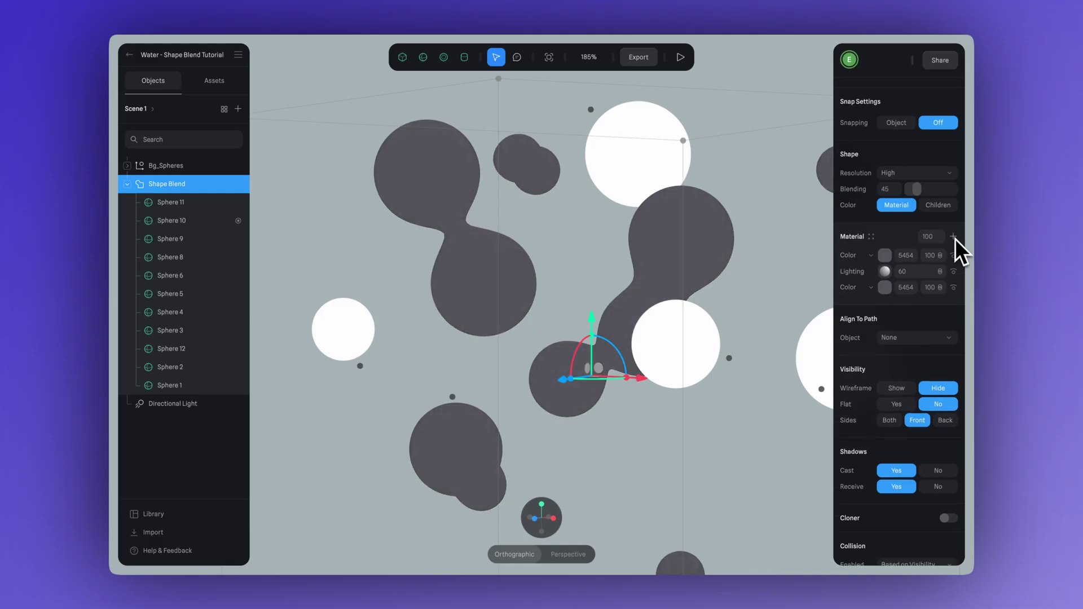
left_click(872, 256)
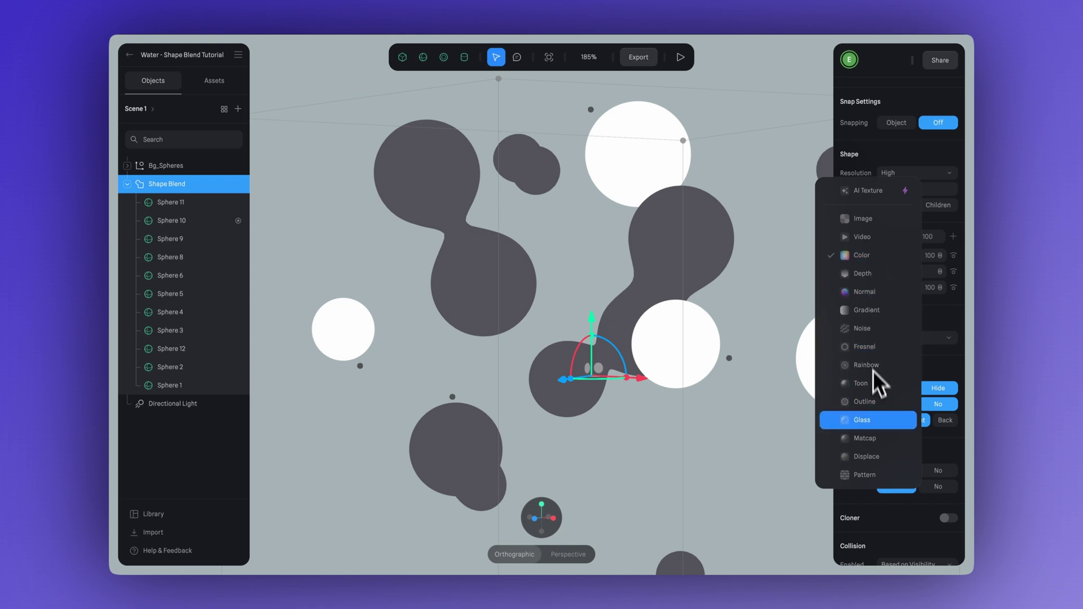
left_click(871, 444)
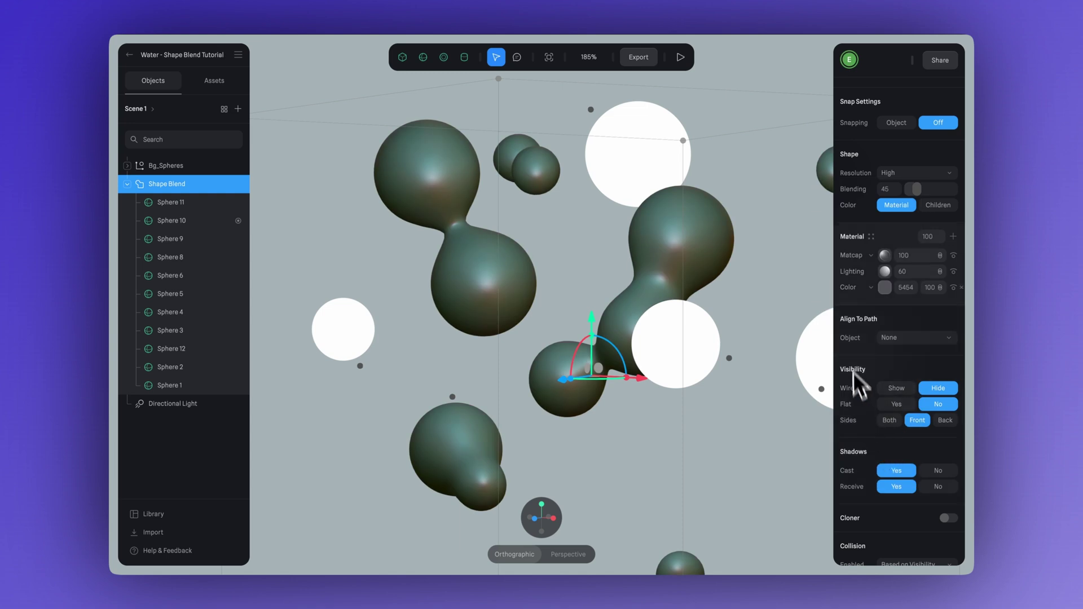
- Apply the glossy black matcap image at an amount of 60
left_click(884, 256)
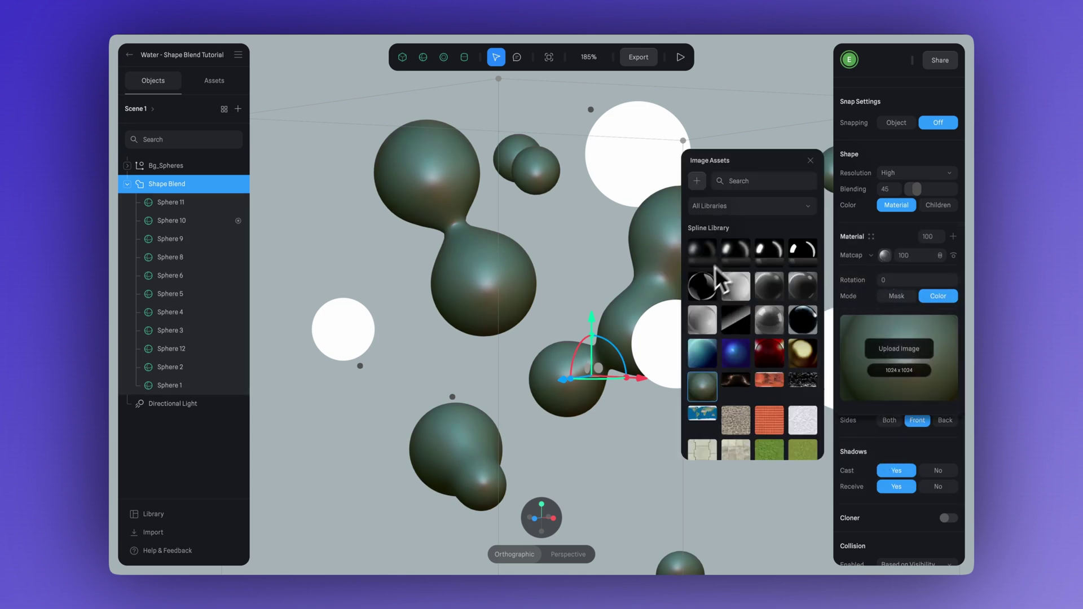
left_click(702, 356)
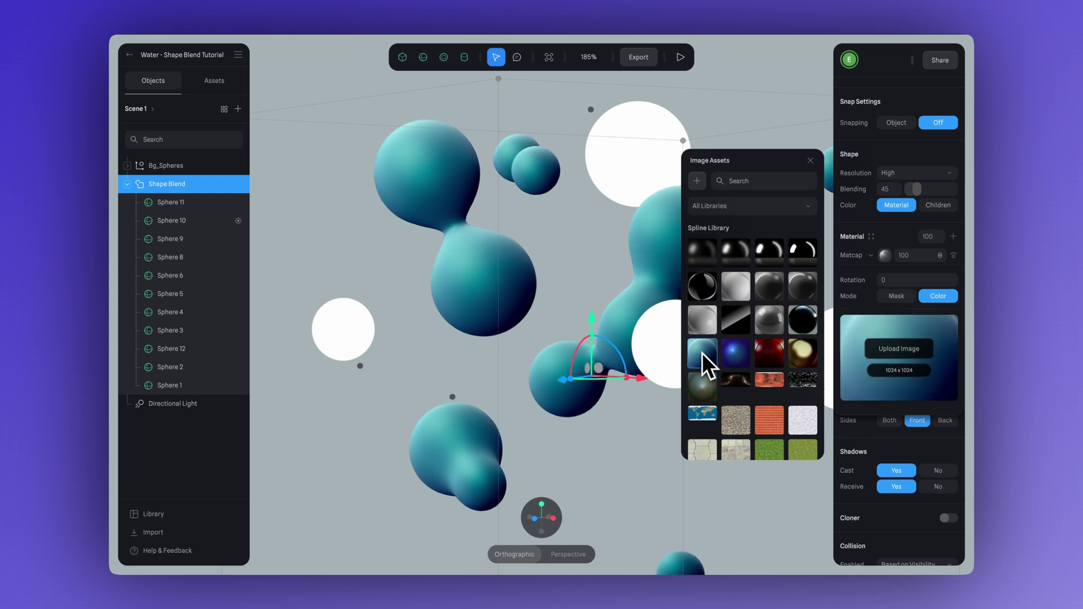
left_click(701, 322)
left_click(709, 295)
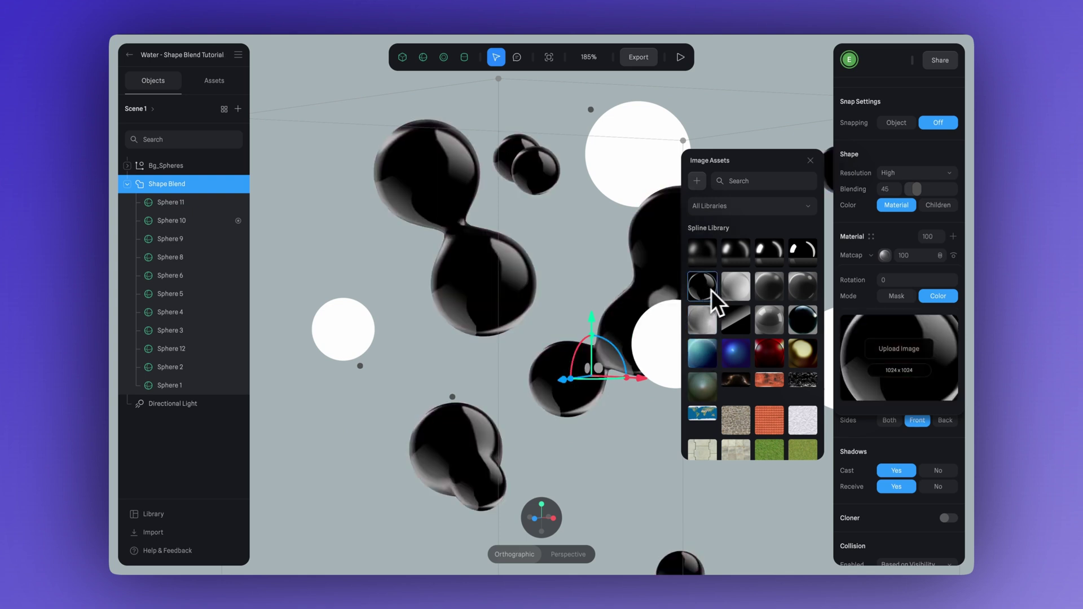
left_click(892, 245)
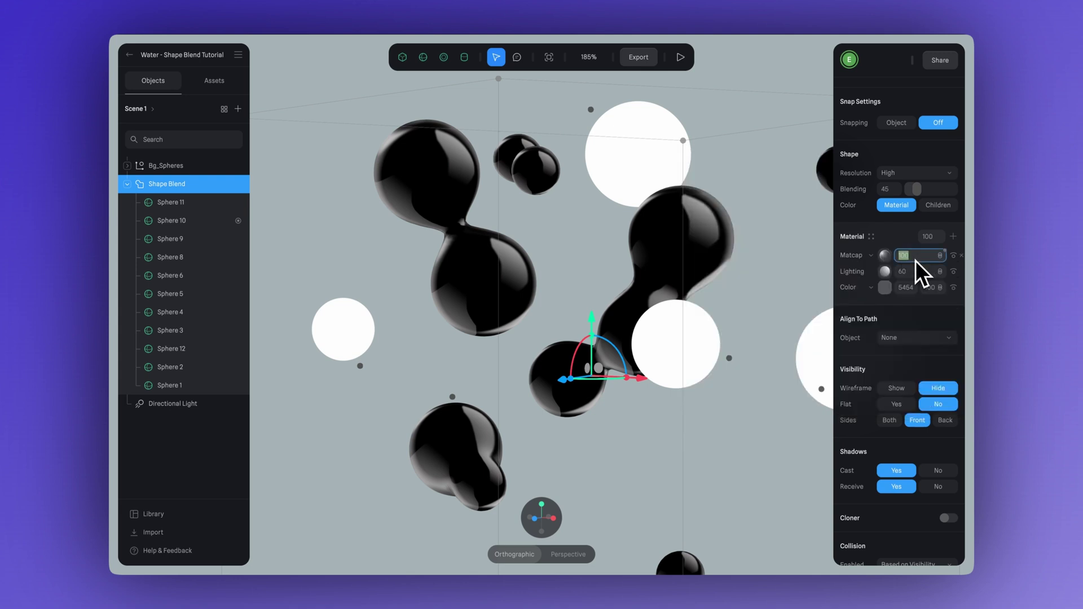
type("60")
key("Return")
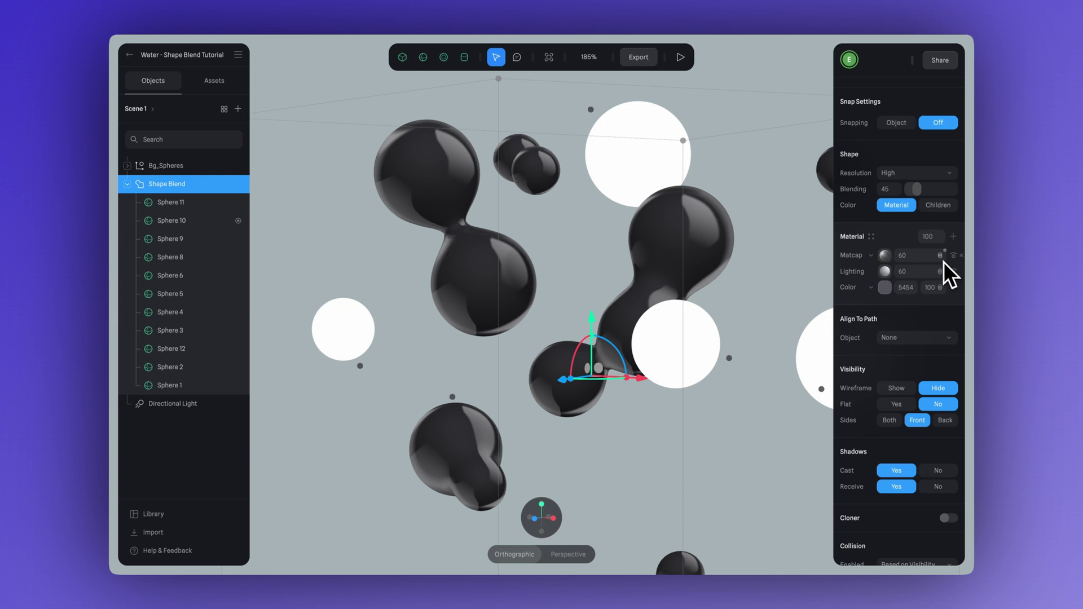
- Set the matcap layer to Screen, raise Phong shininess, and set the lighting layer to Screen
left_click(942, 260)
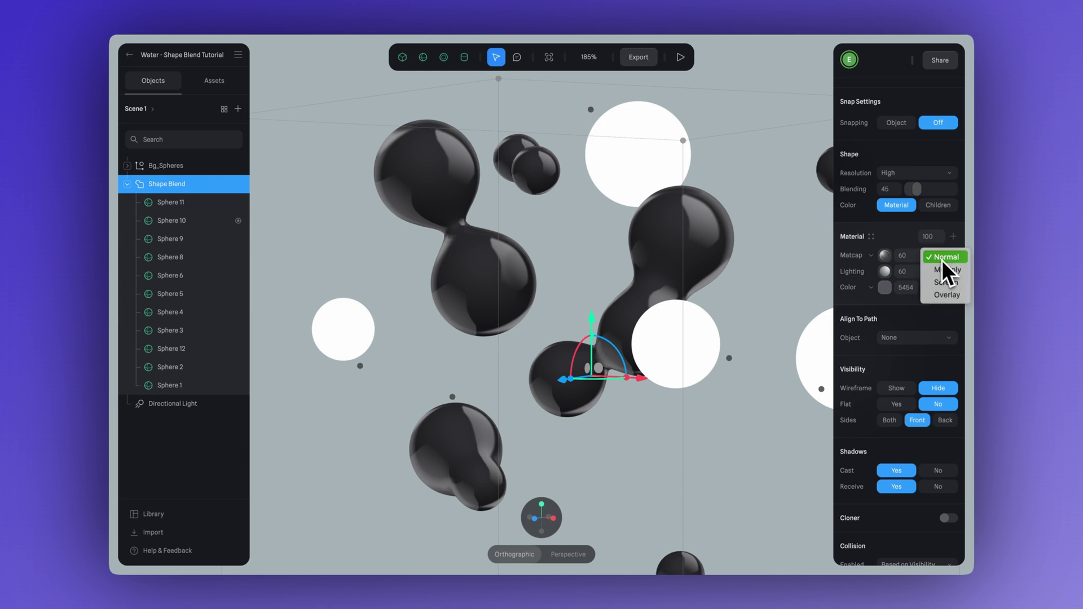
left_click(955, 288)
left_click(885, 287)
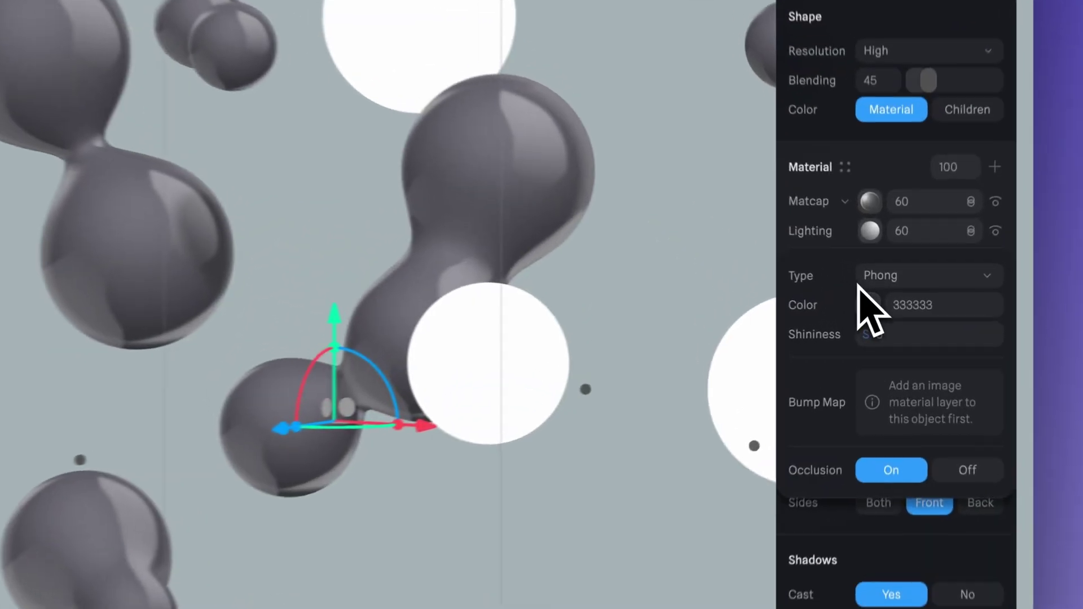
mouse_move(889, 338)
left_mouse_down()
mouse_move(856, 339)
mouse_move(909, 338)
left_mouse_up()
left_click(978, 229)
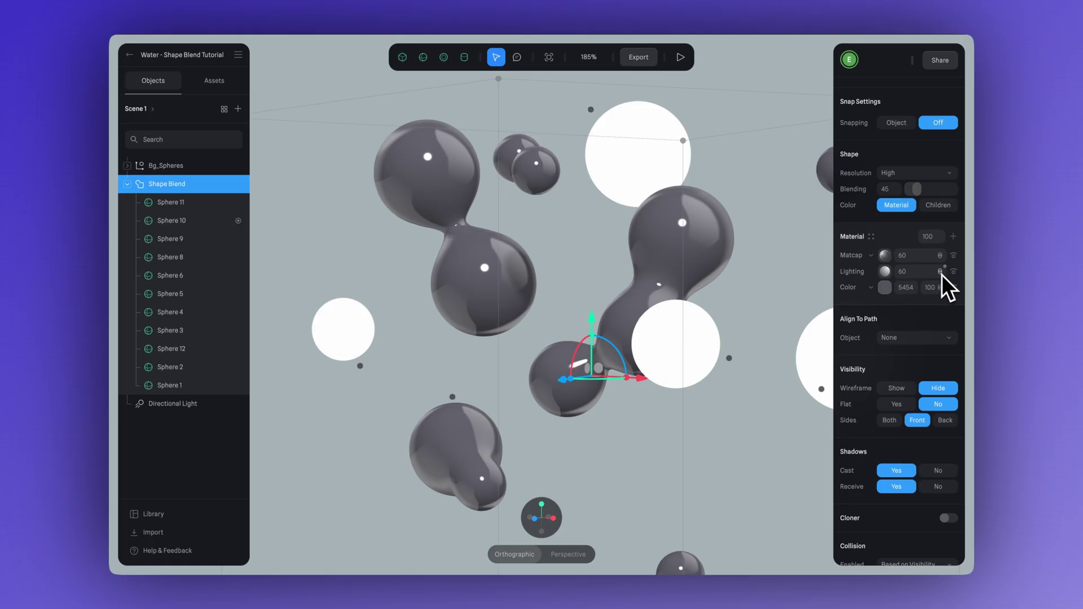
left_click(940, 272)
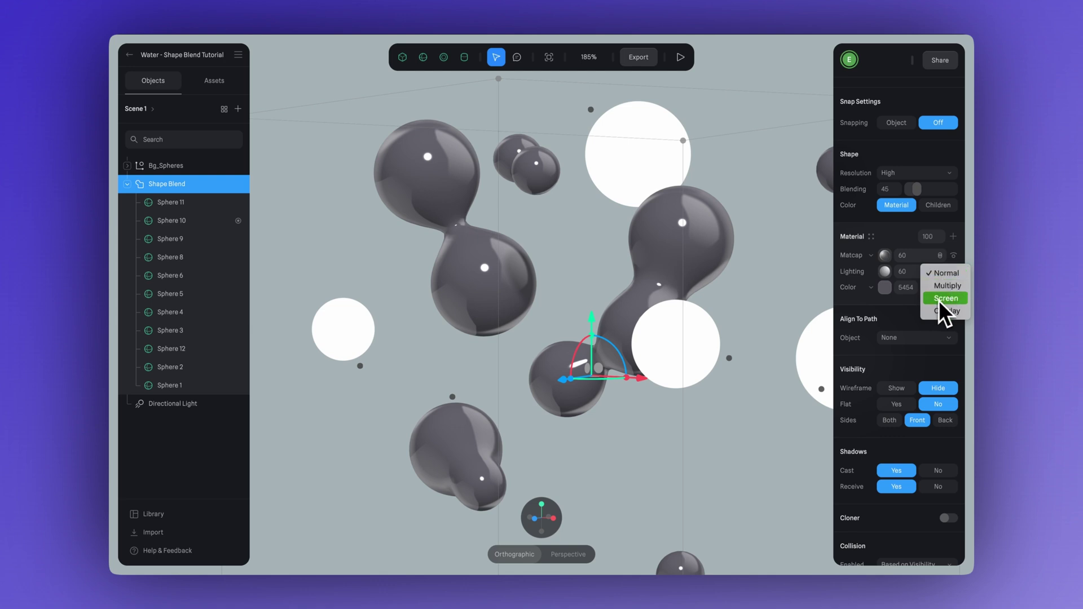
left_click(957, 299)
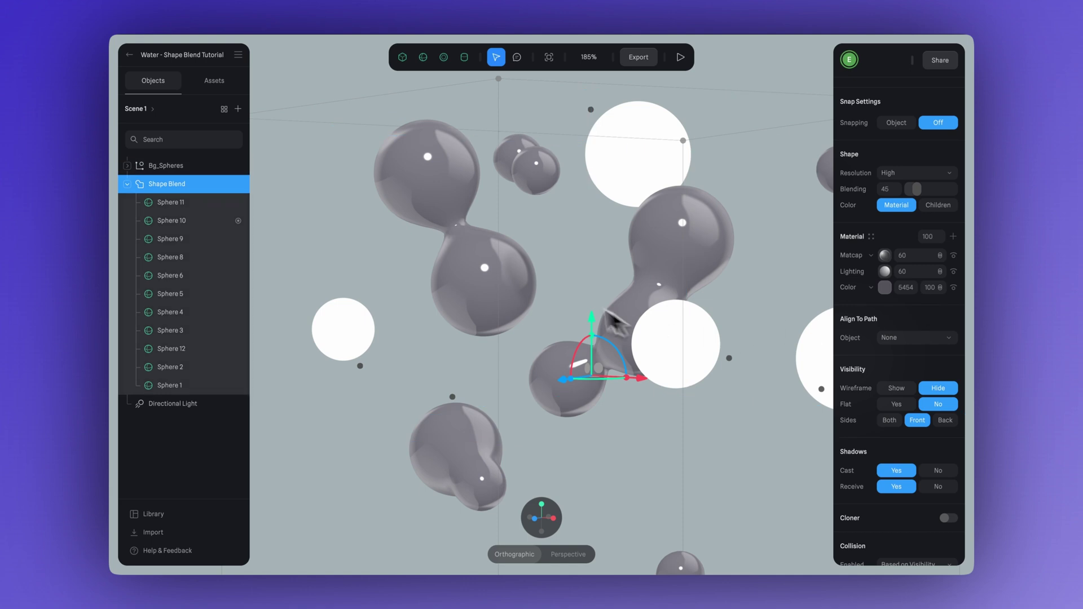
right_click_drag(616, 249, 641, 249)
- Add a Glass material layer at 90 with a blur of 2
scroll(640, 248, "up", 5)
left_click(953, 236)
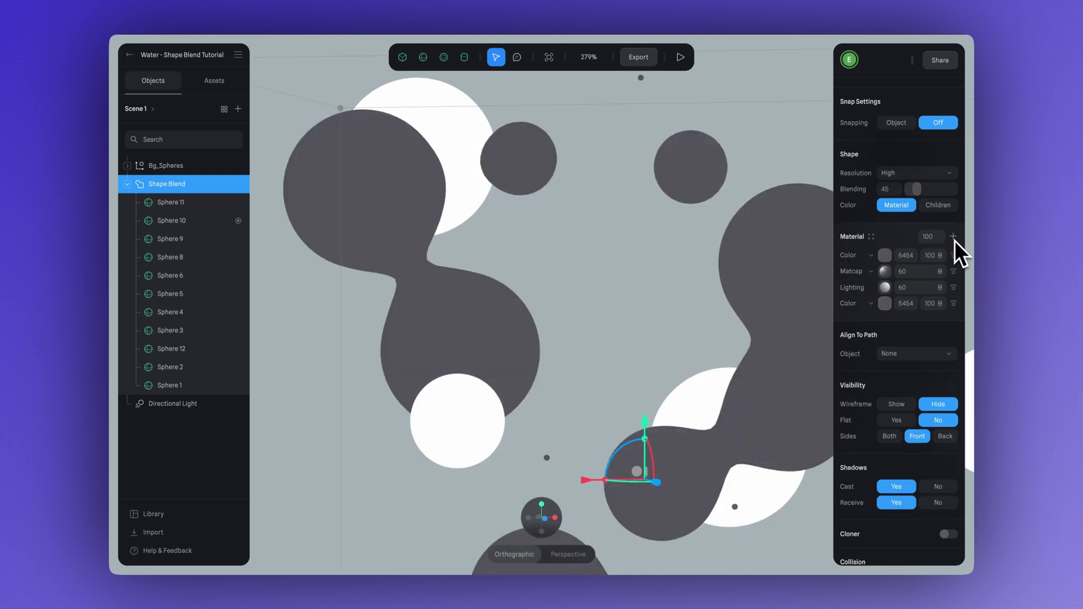
left_click(872, 256)
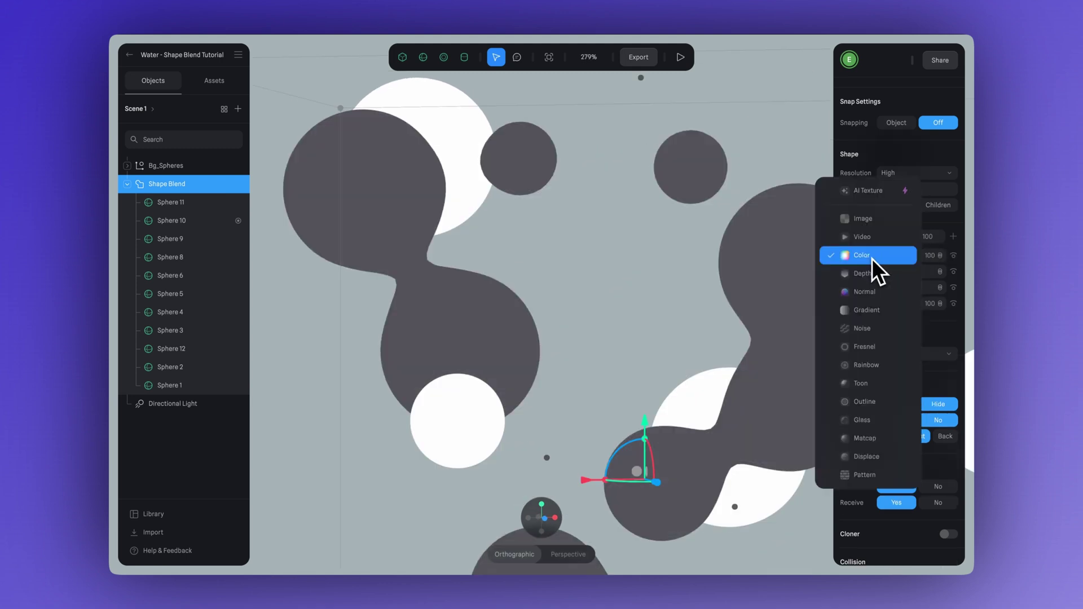
left_click(862, 422)
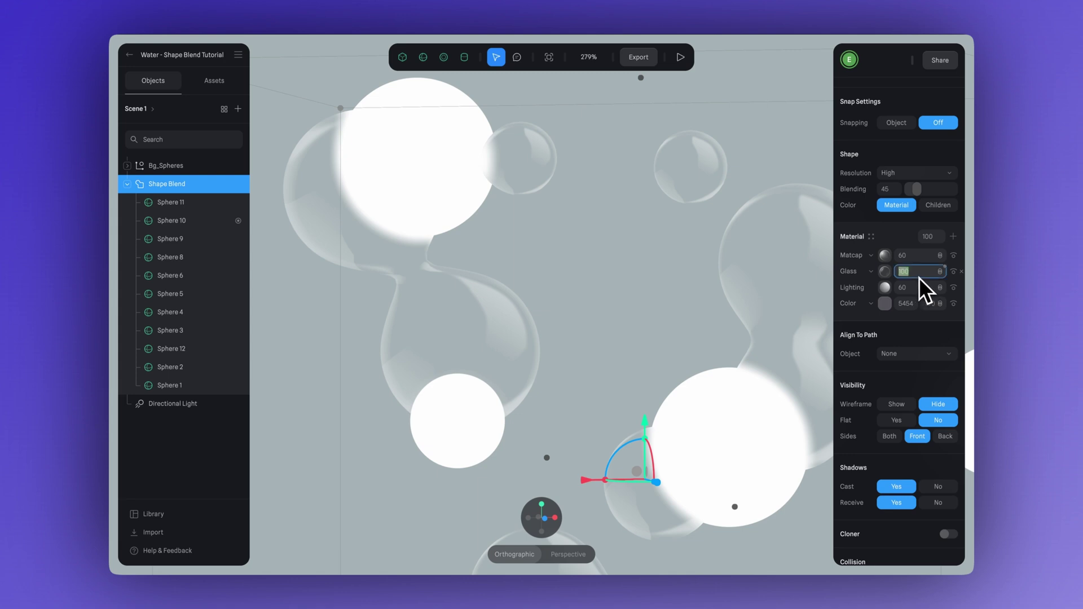
key("Return")
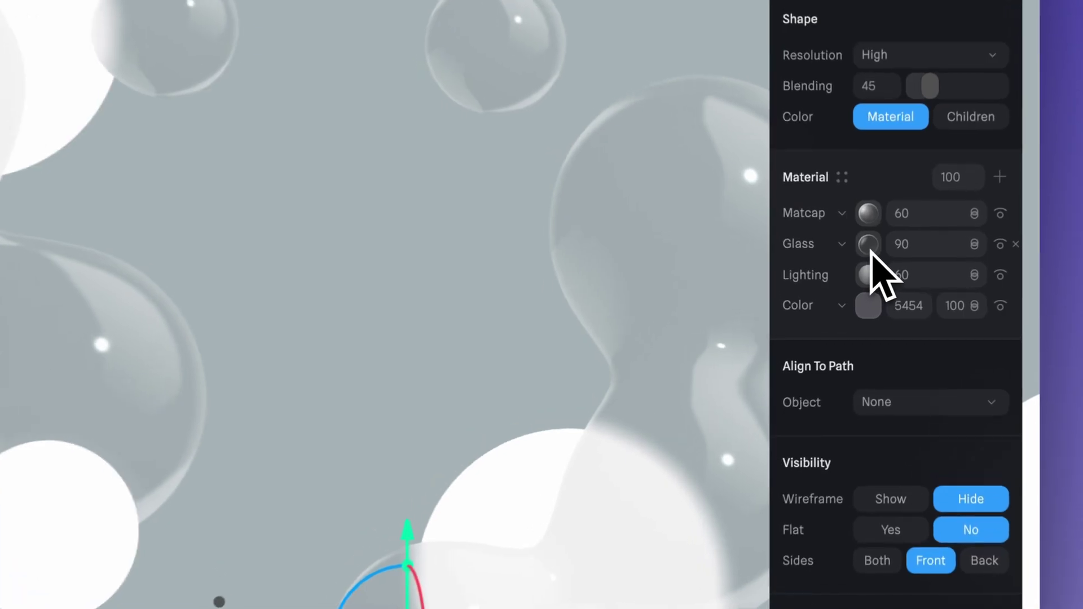
left_click(884, 272)
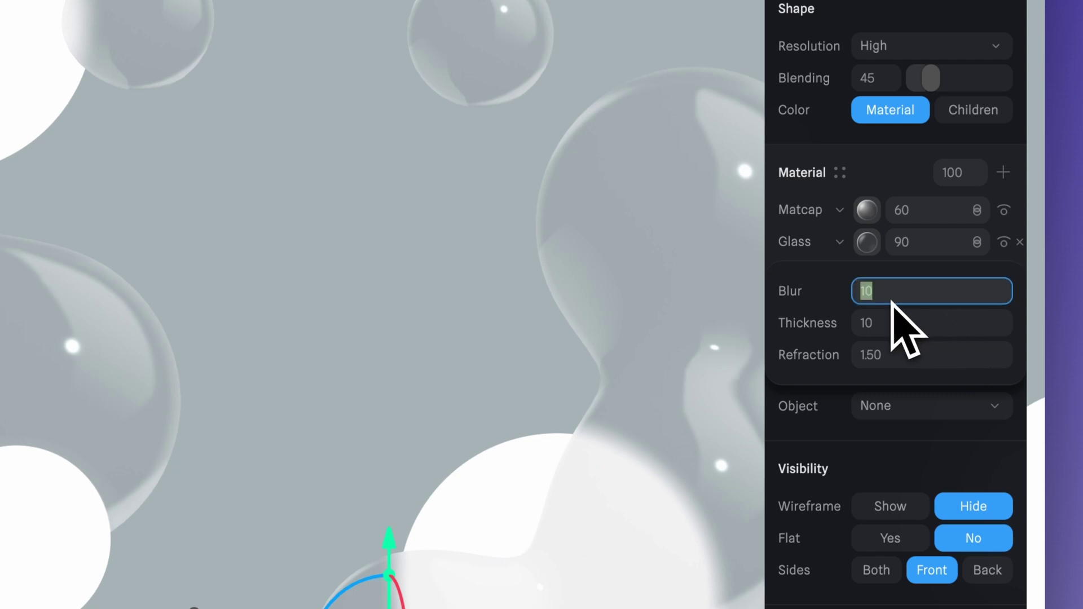
type("2")
key("Tab")
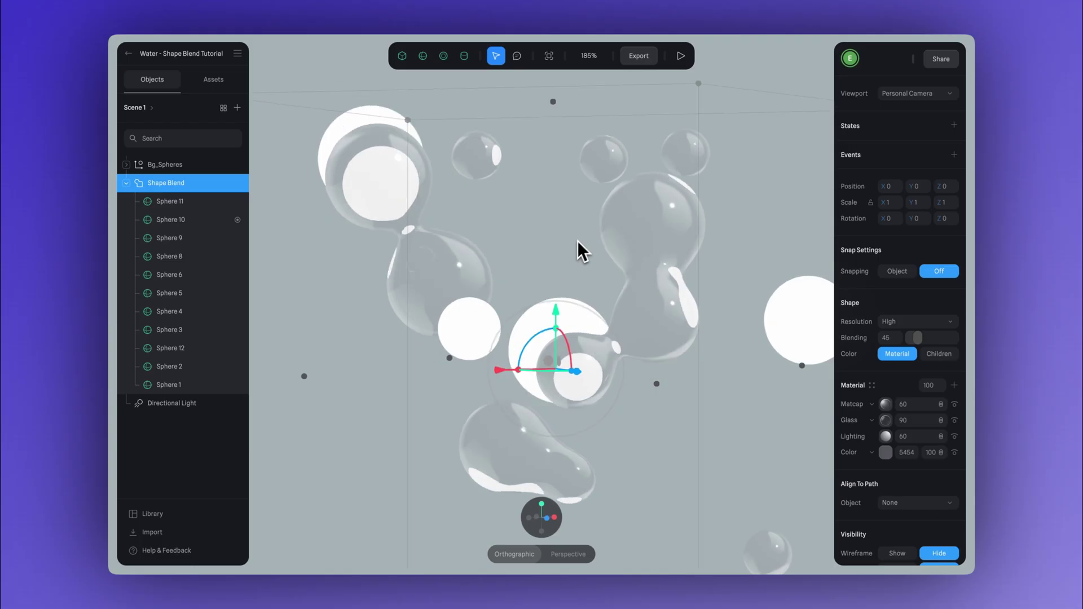
middle_click_drag(577, 248, 541, 229)
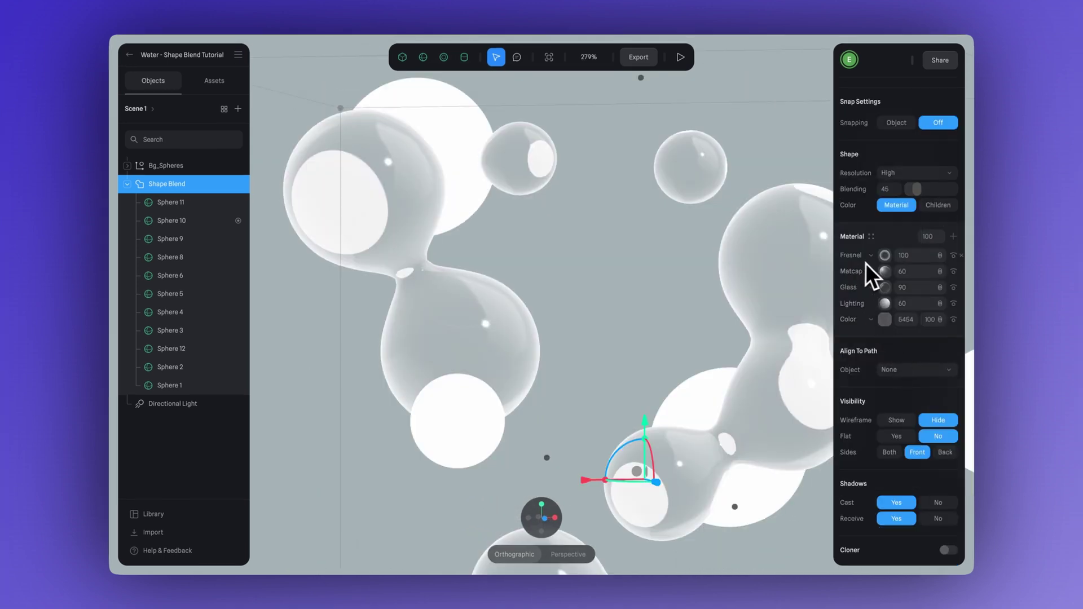
- Change the Fresnel layer colour to black (000000)
left_click(885, 256)
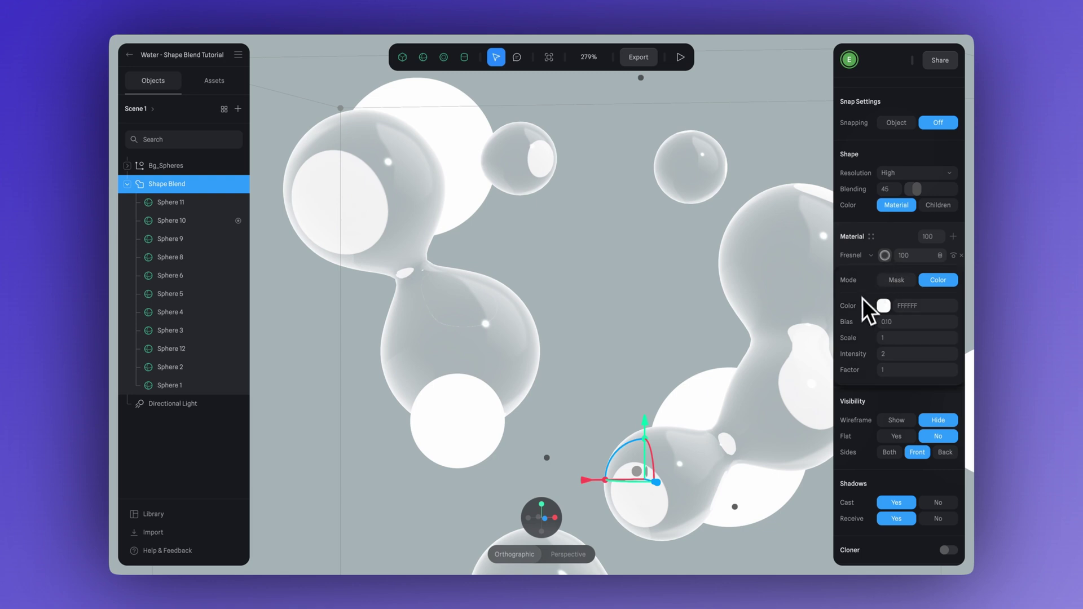
left_click(883, 309)
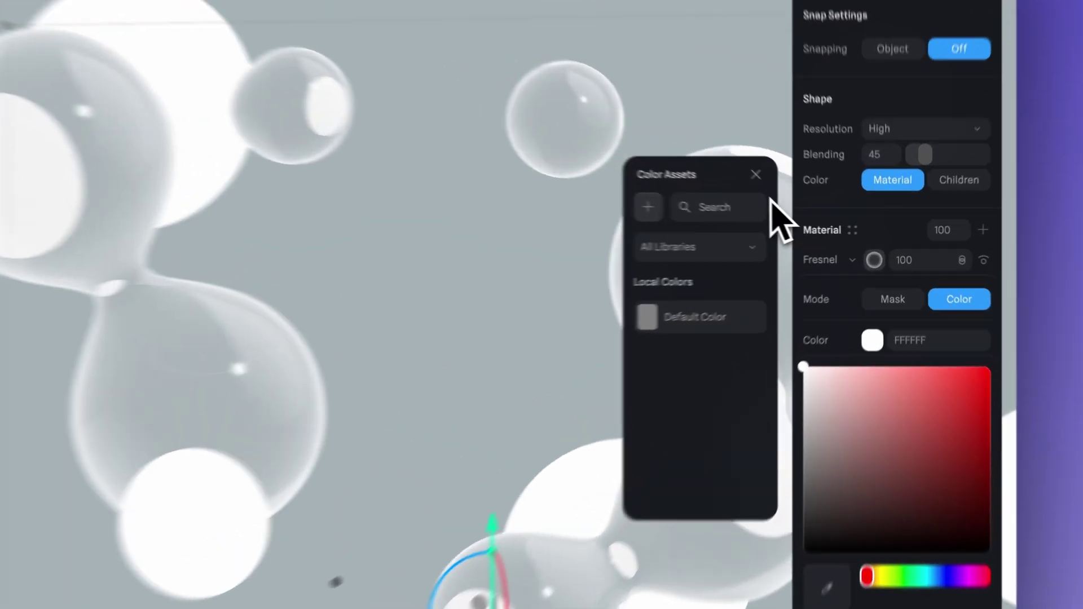
left_click(821, 216)
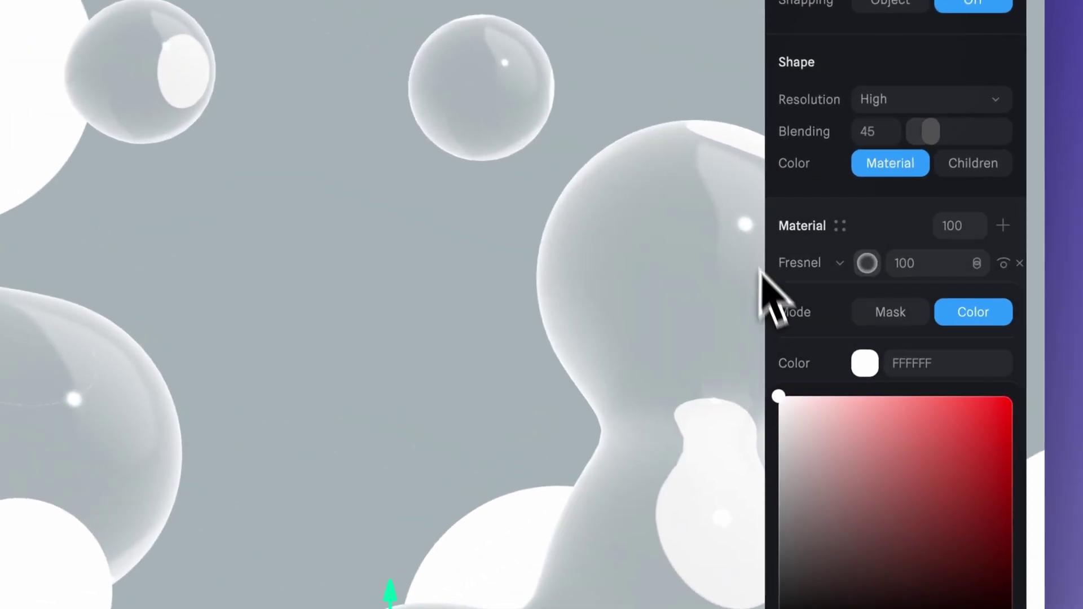
left_click_drag(778, 396, 776, 608)
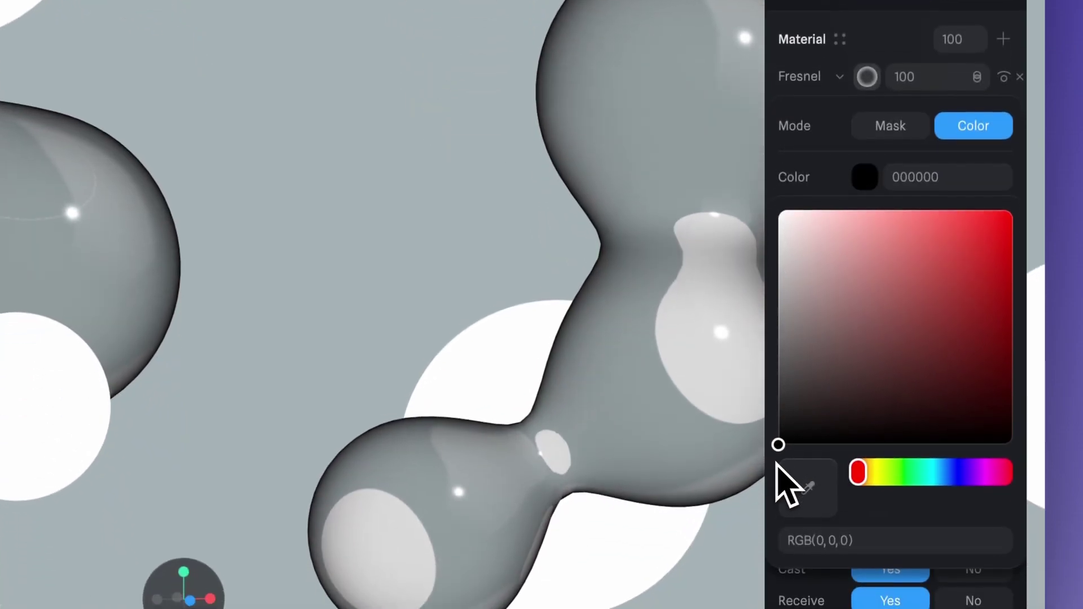
key("Escape")
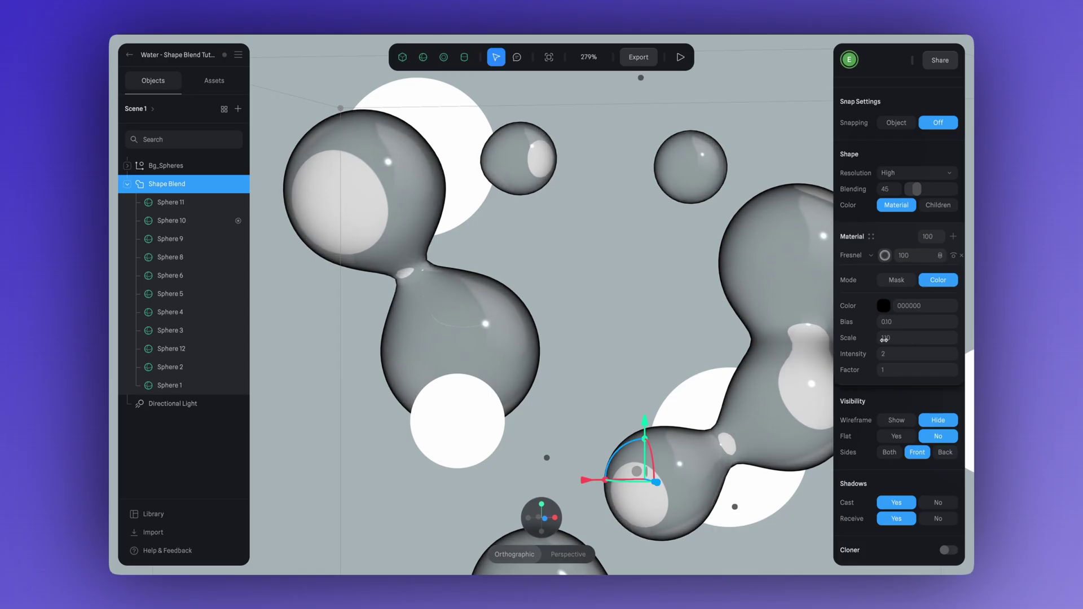
- Set Fresnel scale to 2, its amount to 40, and its blend mode to Overlay
left_click_drag(884, 338, 925, 341)
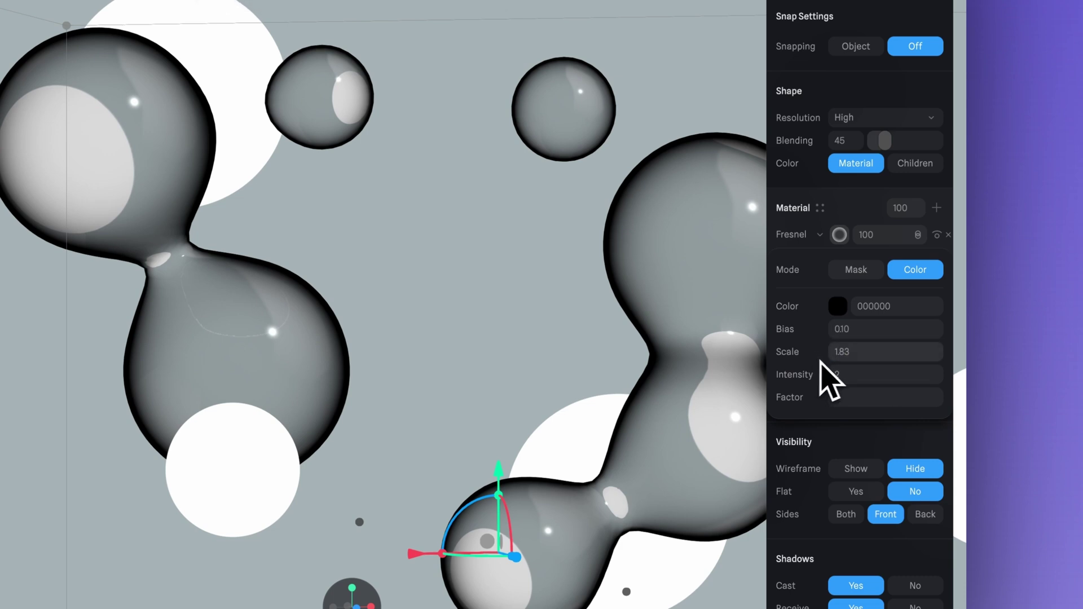
type("2")
key("Return")
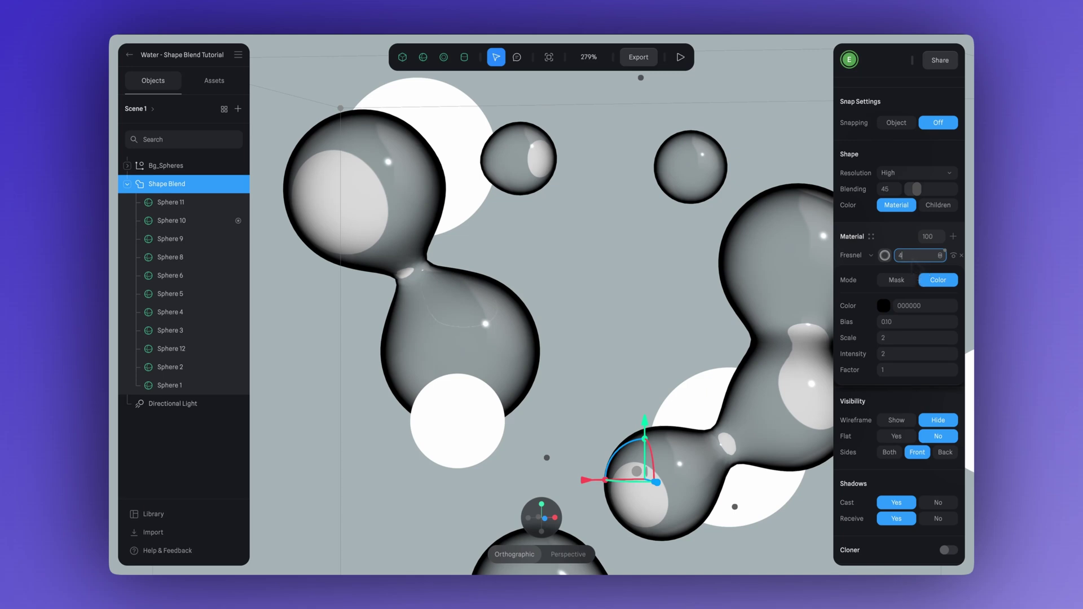
type("40")
key("Return")
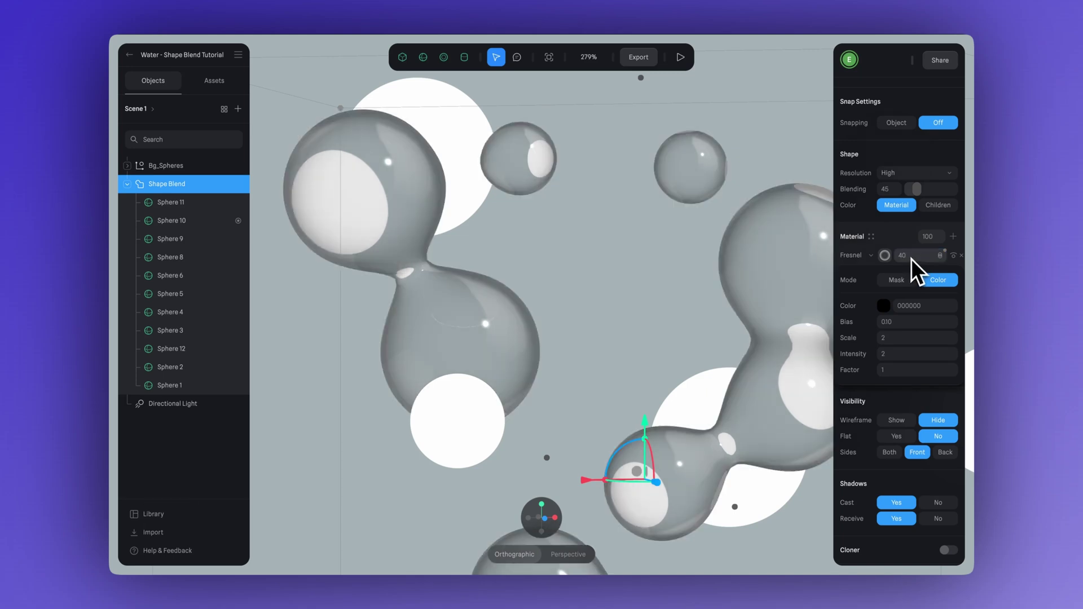
left_click(938, 257)
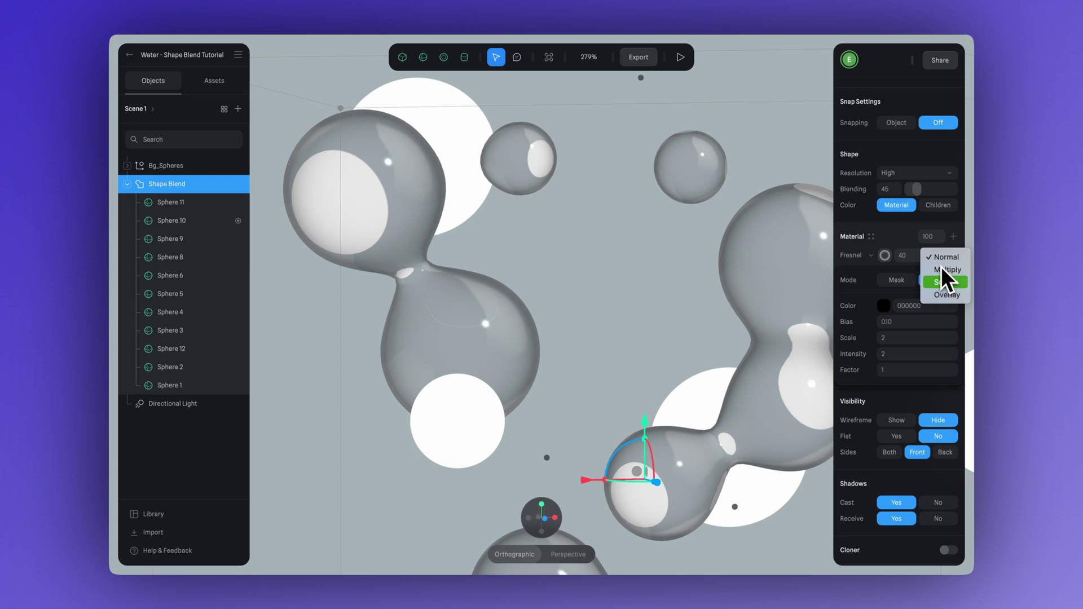
left_click(934, 295)
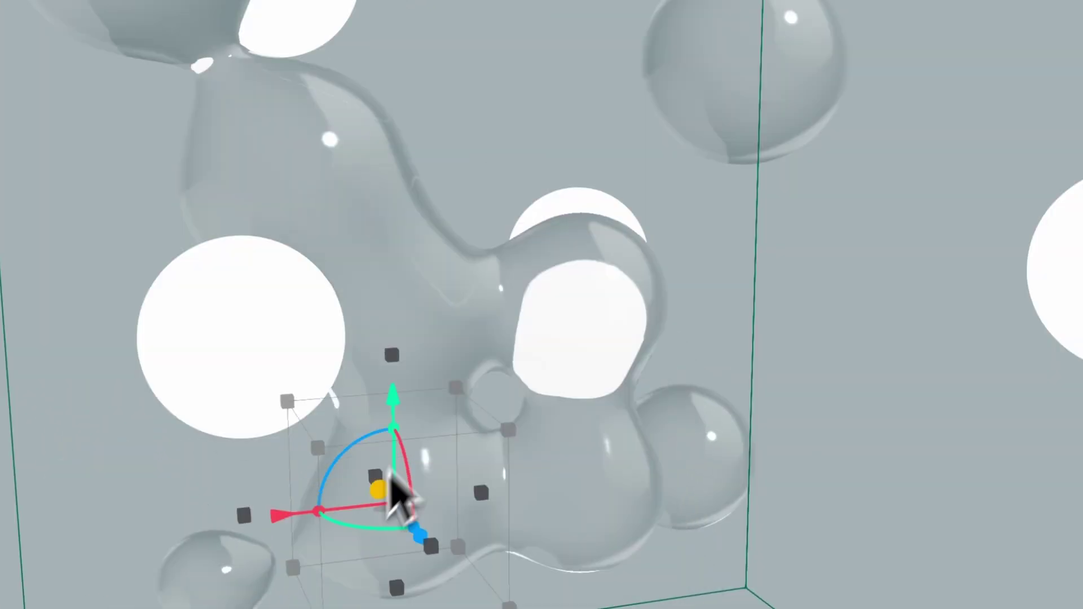
- Drag the selected drop sphere through neighbouring droplets so the glass blend merges around it
mouse_move(390, 474)
left_mouse_down()
mouse_move(519, 500)
mouse_move(356, 459)
mouse_move(483, 447)
mouse_move(399, 492)
left_mouse_up()
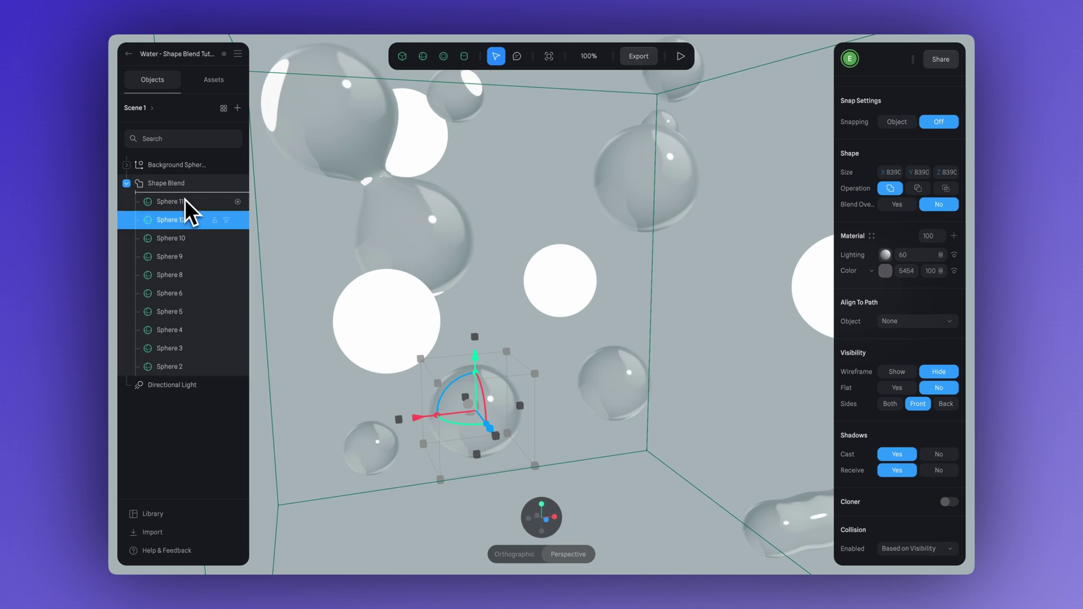
- Move Sphere 12 up and right, then give it a Cloner with Grid layout
left_click(179, 201)
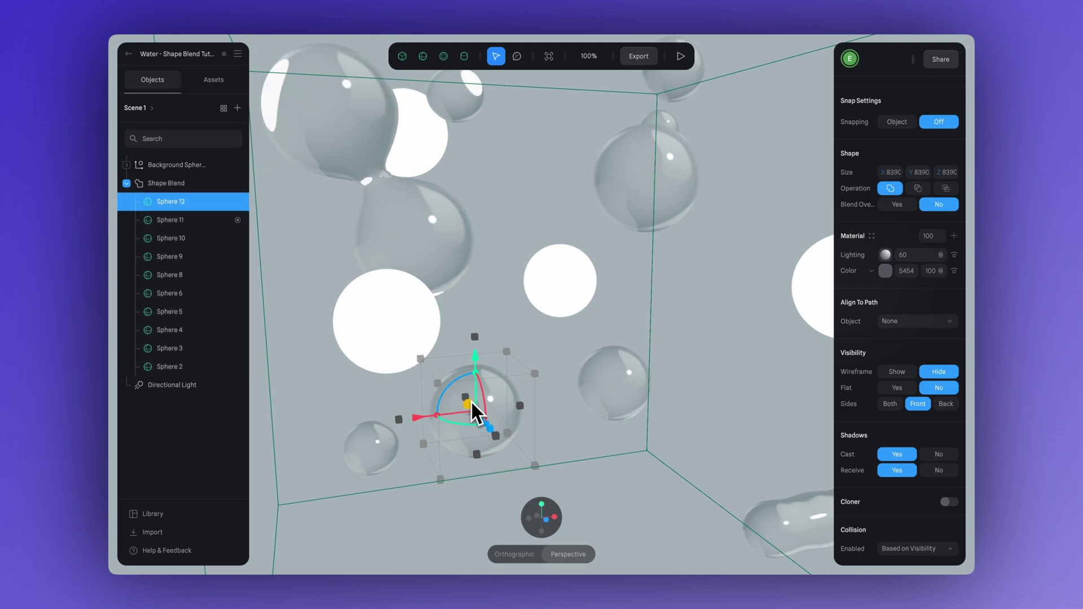
mouse_move(476, 413)
left_mouse_down()
mouse_move(482, 393)
mouse_move(466, 430)
mouse_move(499, 406)
mouse_move(450, 416)
mouse_move(446, 430)
mouse_move(473, 395)
mouse_move(475, 410)
left_mouse_up()
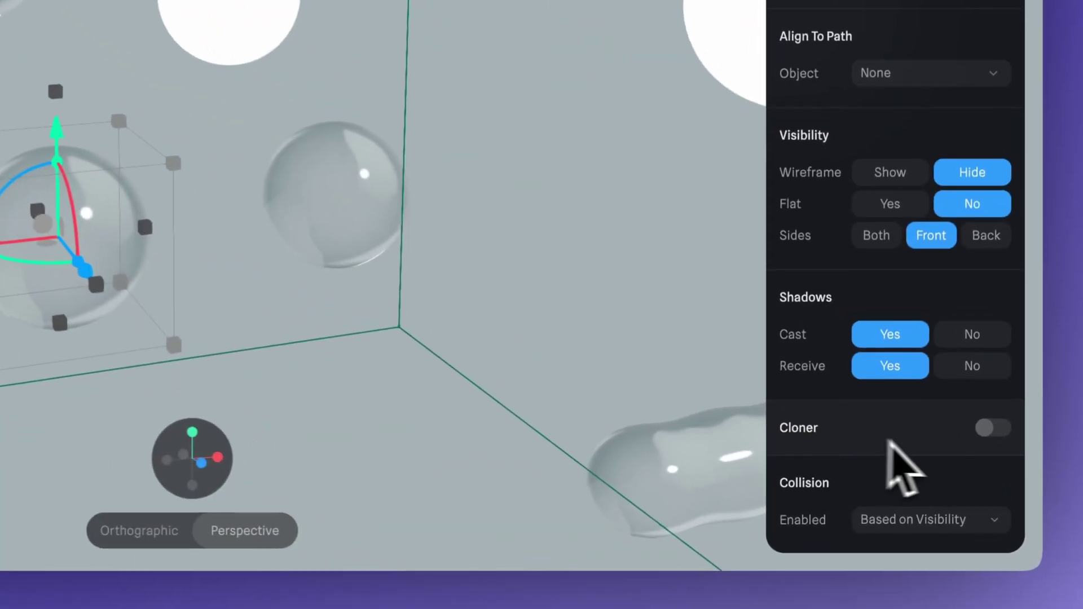
left_click(948, 502)
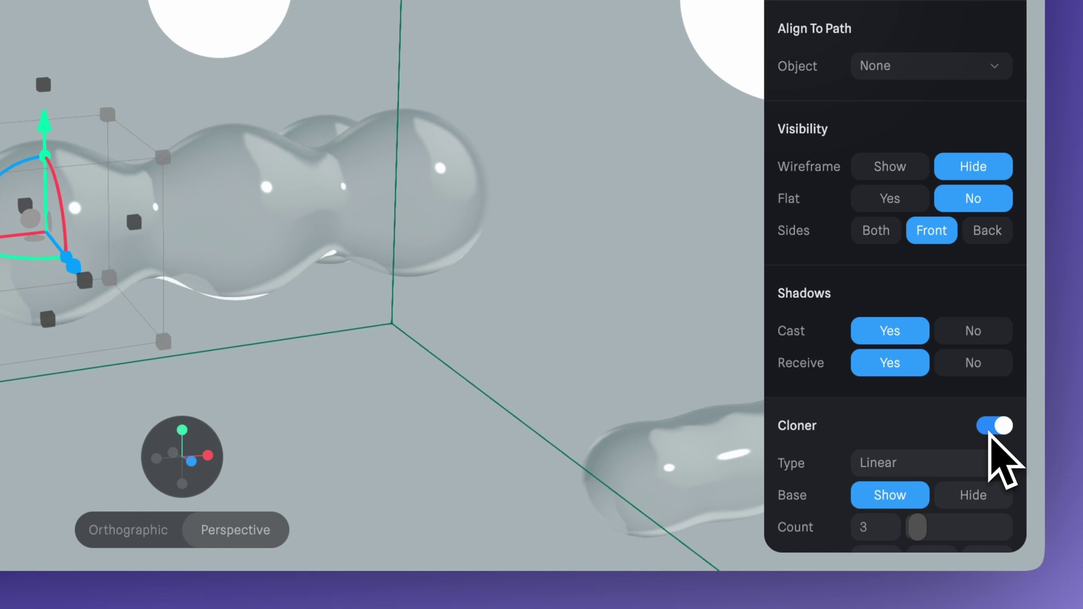
scroll(901, 431, "down", 4)
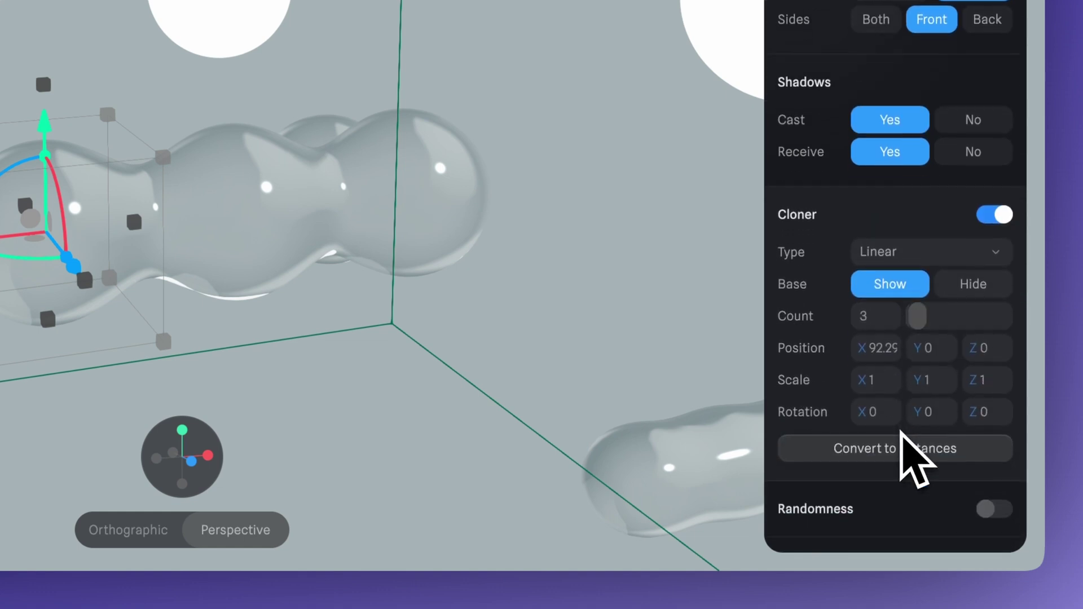
left_click(886, 252)
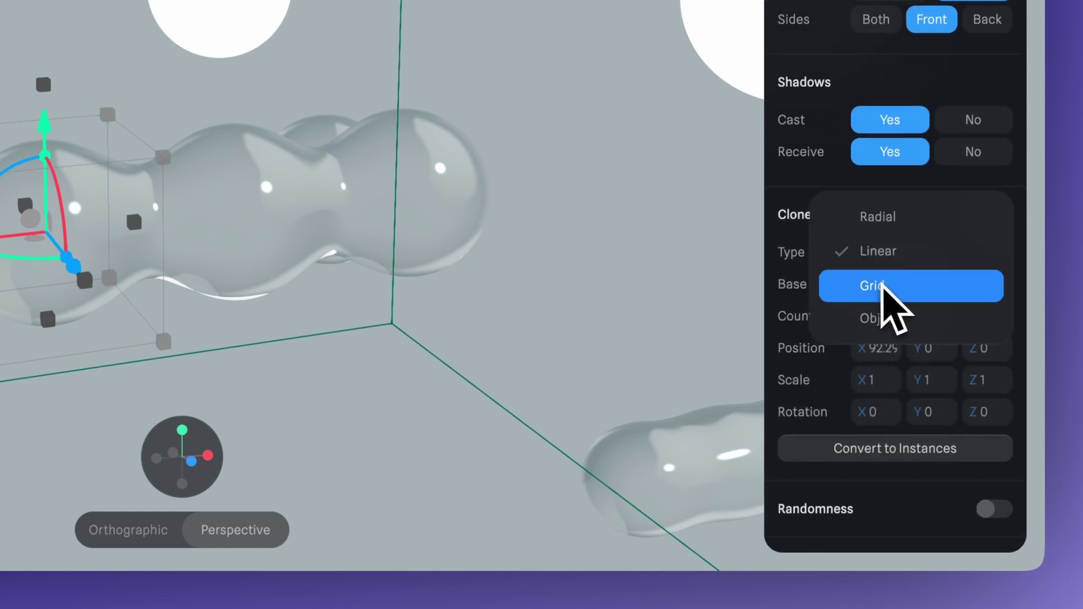
left_click(882, 286)
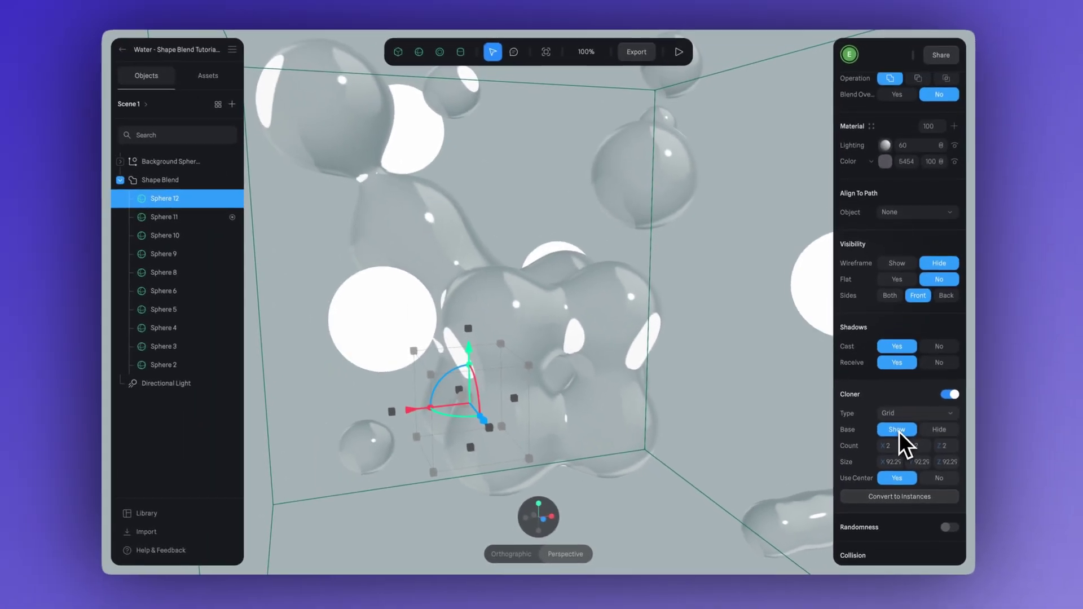
- Widen the clone grid spacing to 162.3 and reposition the Clones object
left_click_drag(914, 463, 888, 466)
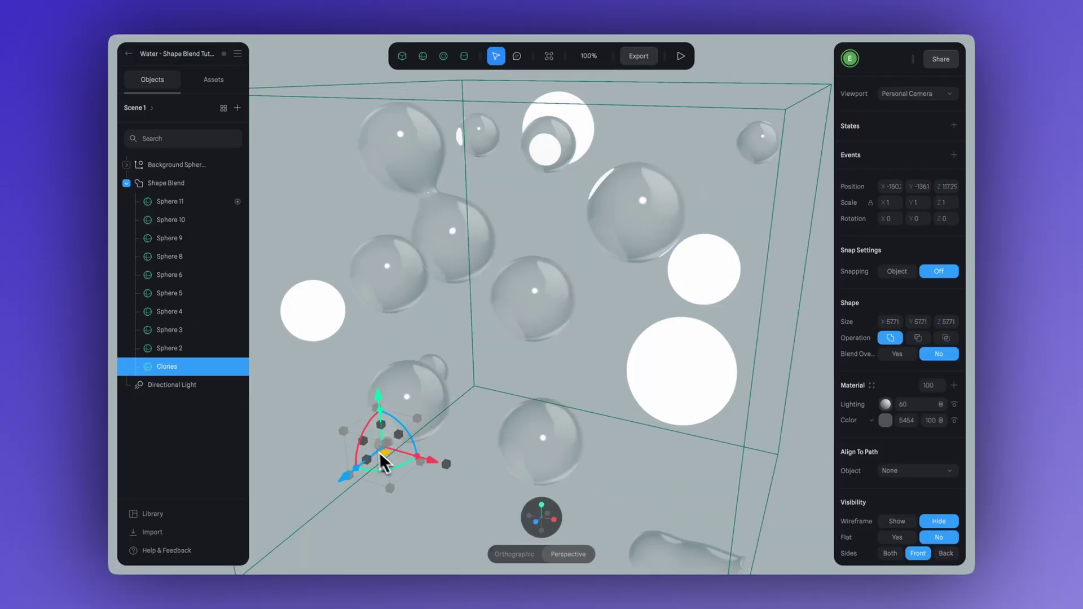
left_click_drag(379, 451, 415, 451)
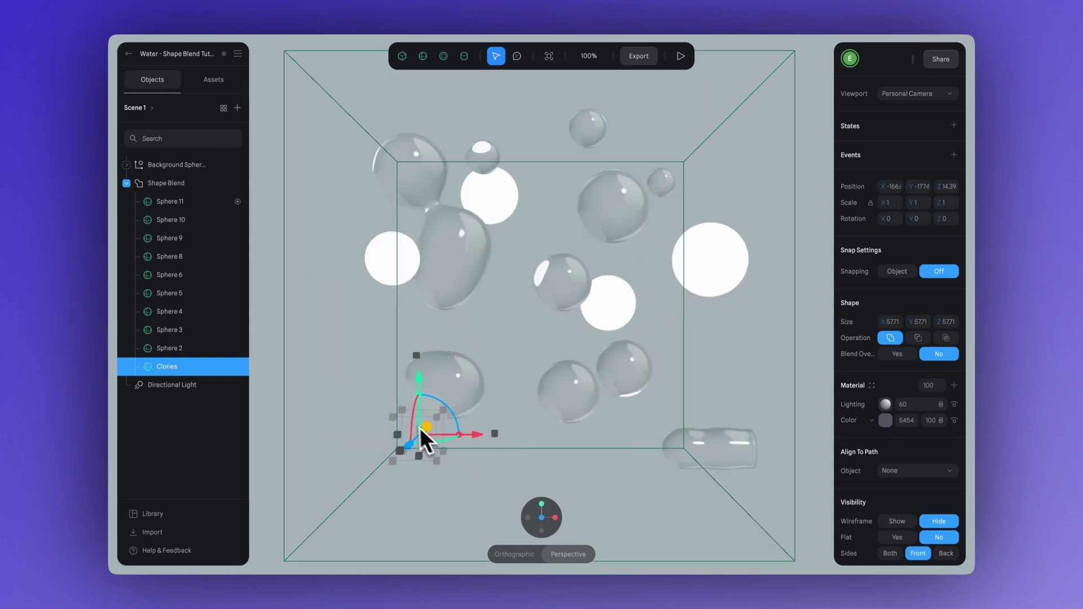
left_click_drag(419, 428, 453, 402)
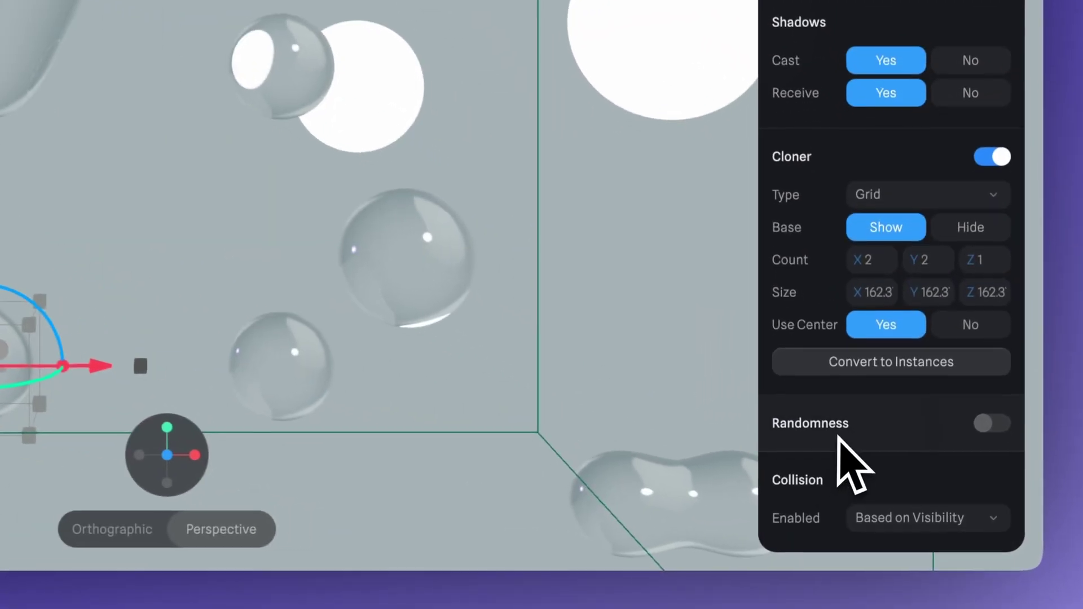
- Enable Perlin randomness on the Clones and add a second State beside Base State
left_click(988, 429)
scroll(902, 428, "down", 5)
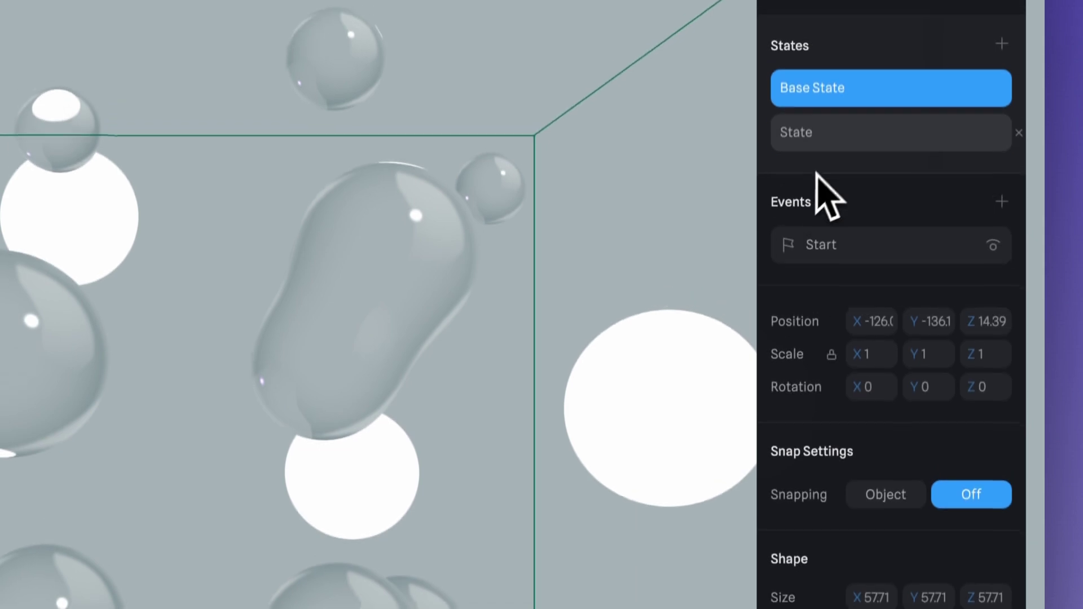
left_click(821, 141)
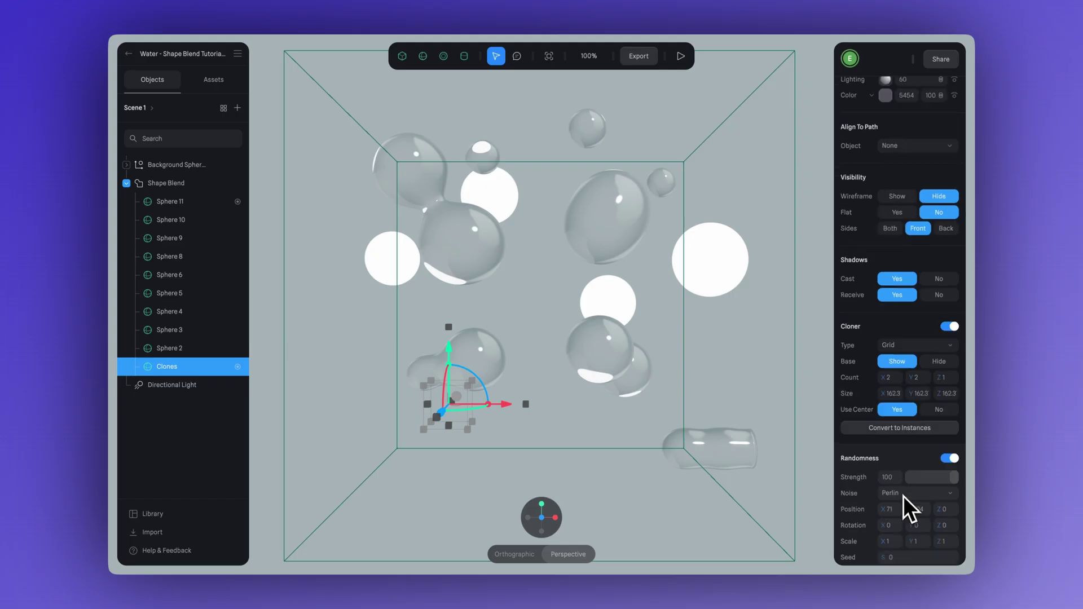
scroll(899, 256, "up", 7)
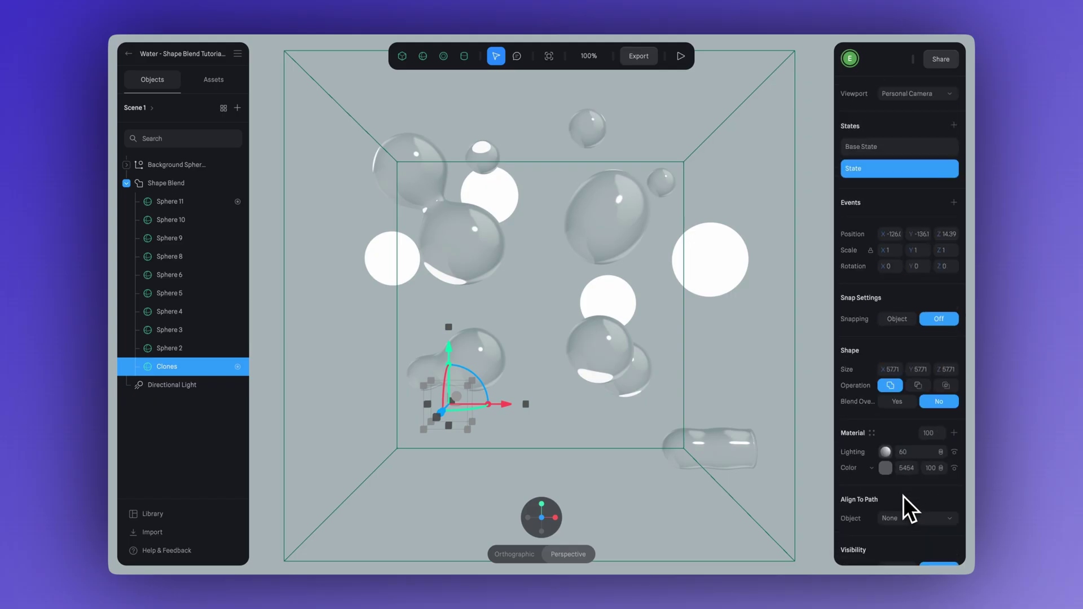
- Add a Start event with a Clones transition starting from Base State
left_click(898, 170)
left_click(895, 150)
left_click(896, 167)
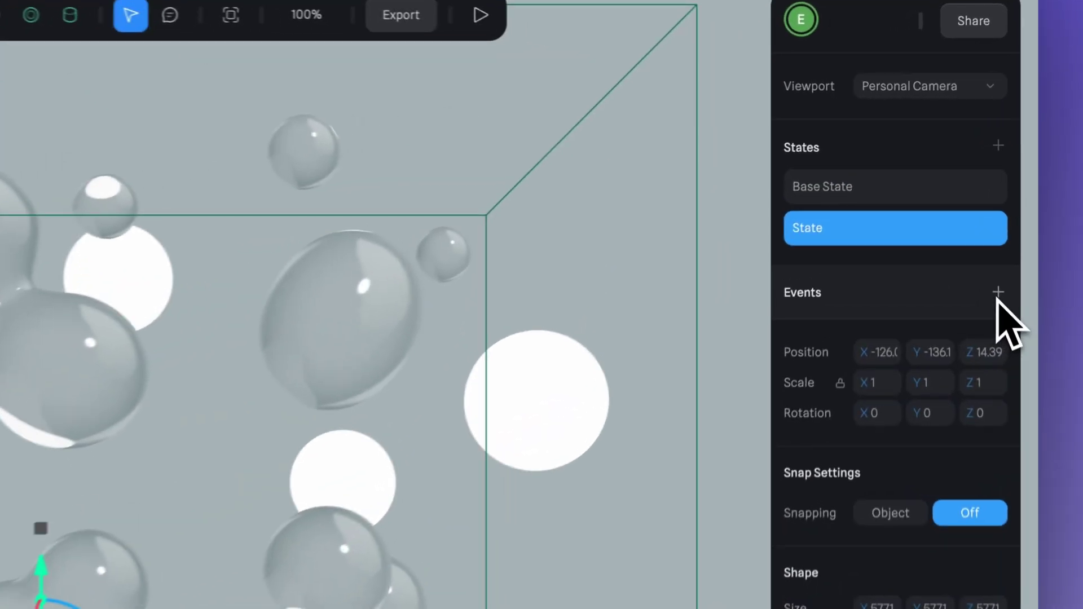
left_click(997, 291)
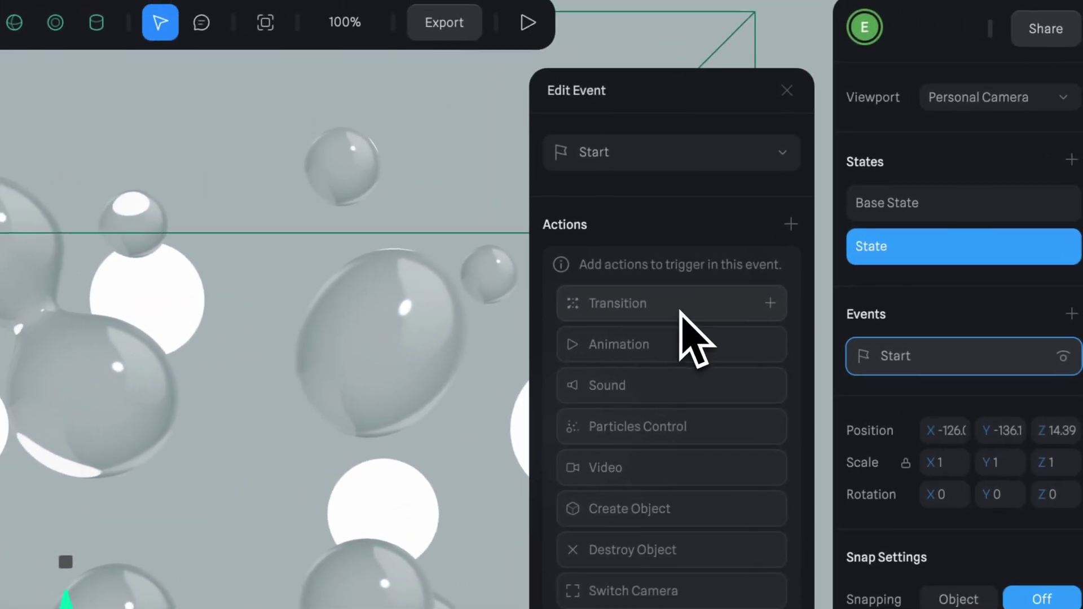
left_click(623, 289)
left_click(671, 270)
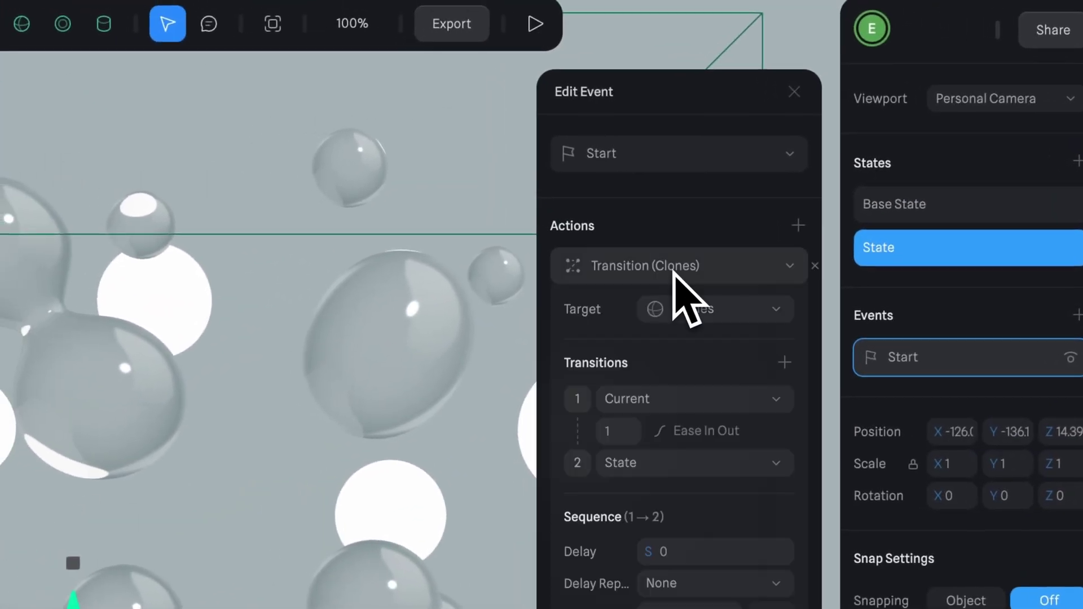
left_click(725, 399)
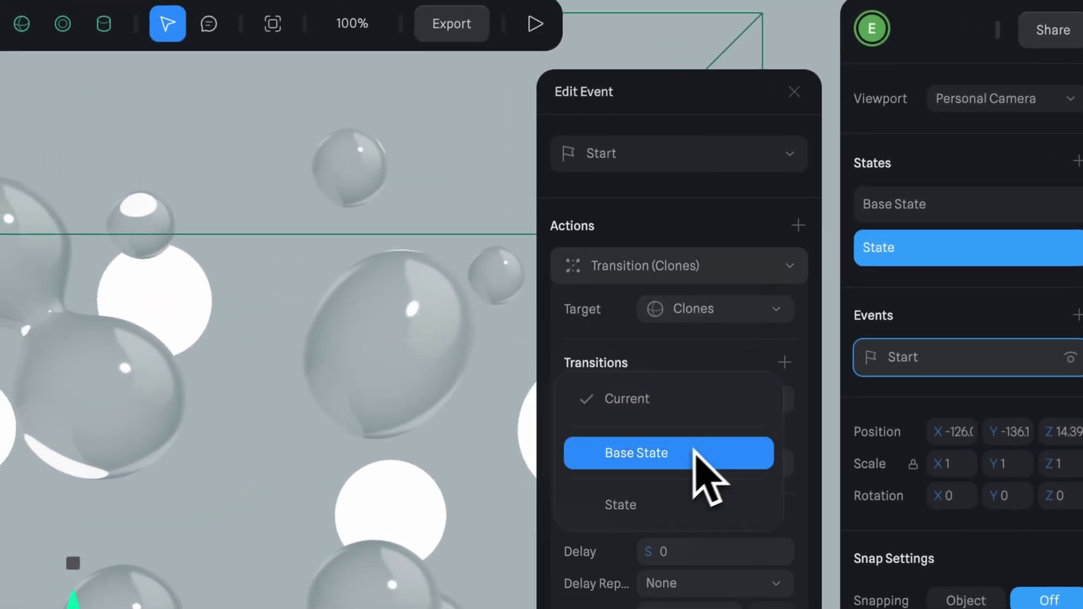
left_click(648, 454)
- Set the transition duration to 10 with Linear easing
left_click(618, 433)
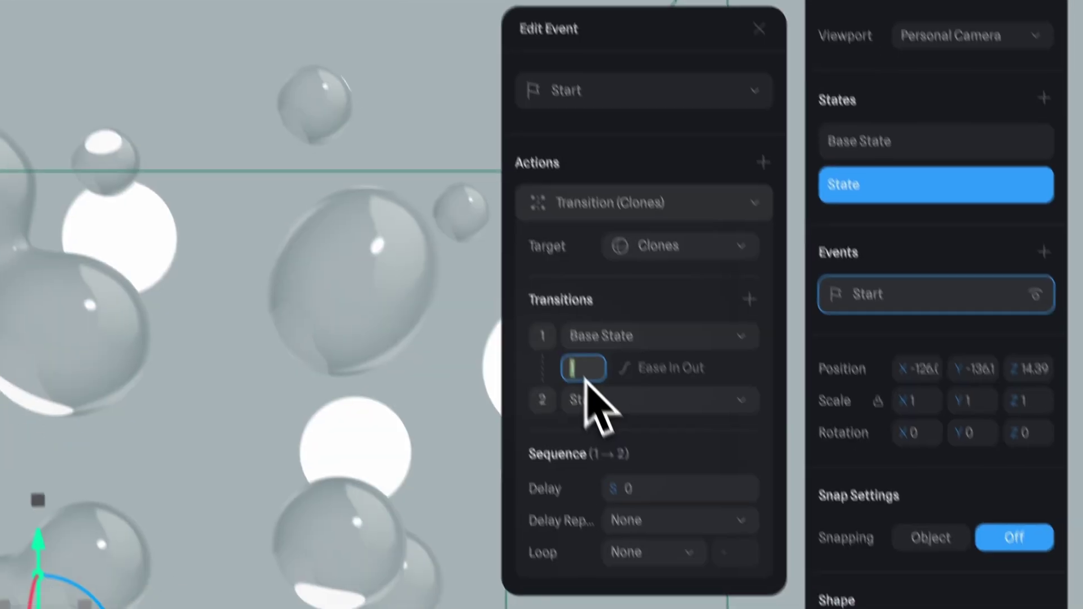
type("0")
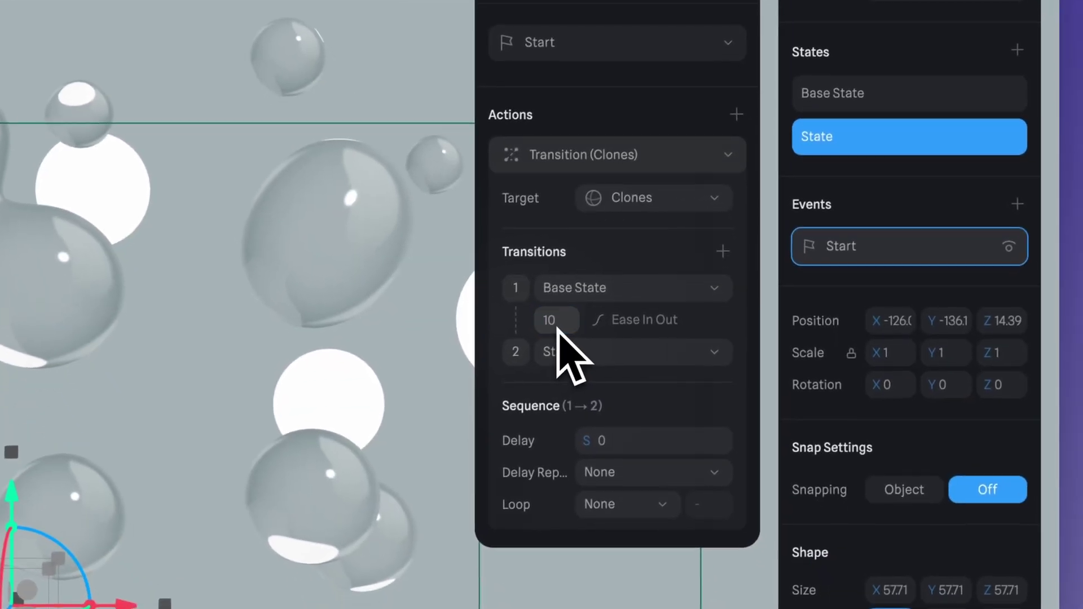
key("Return")
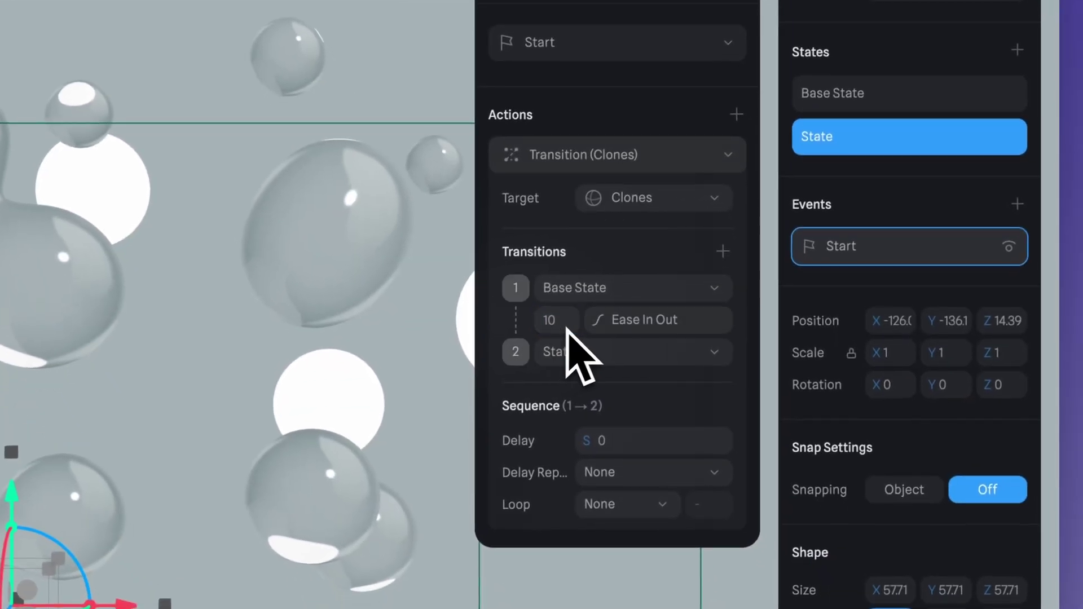
left_click(697, 326)
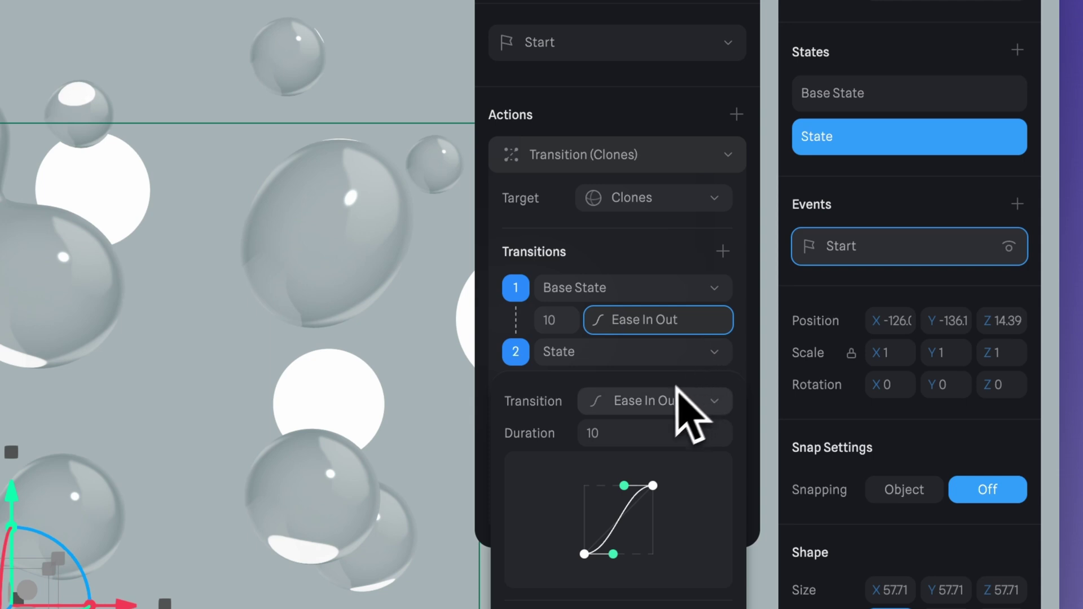
left_click(654, 402)
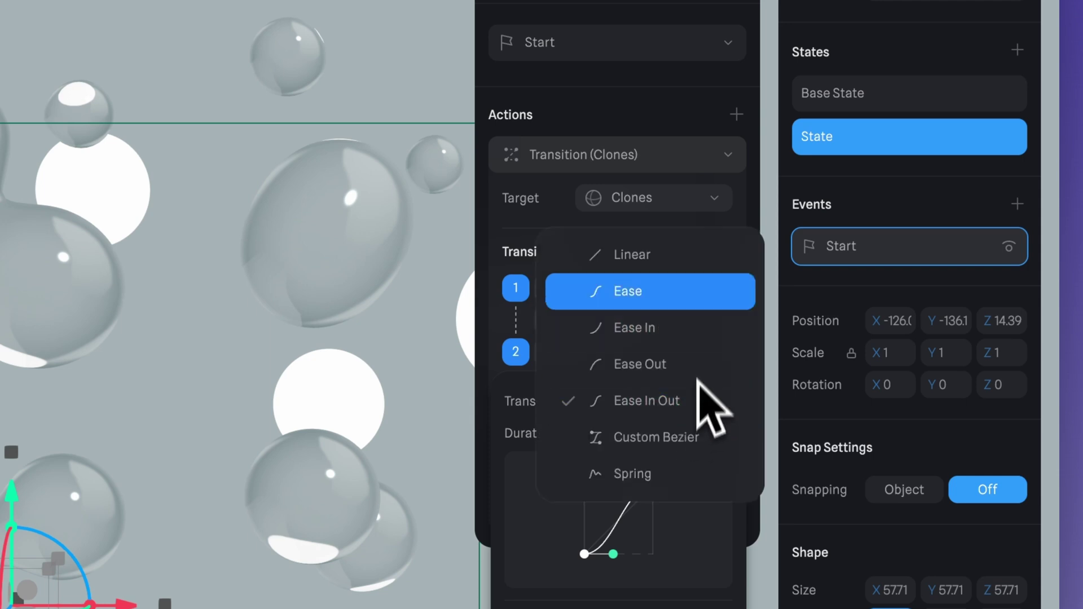
left_click(715, 265)
left_click(733, 328)
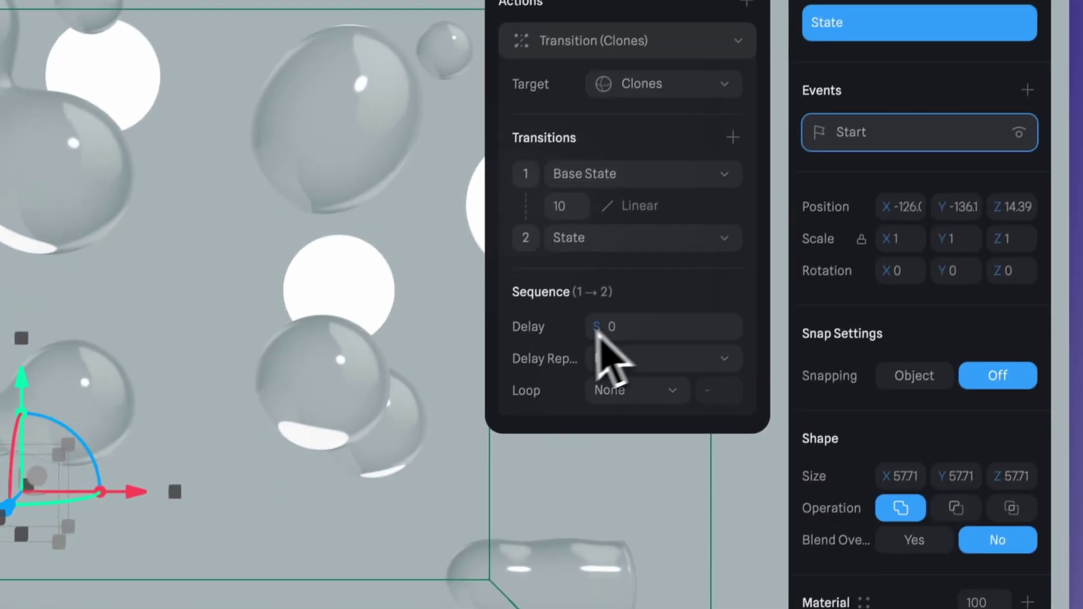
- Set the transition loop to Infinite with Ping Pong cycling
left_click(589, 504)
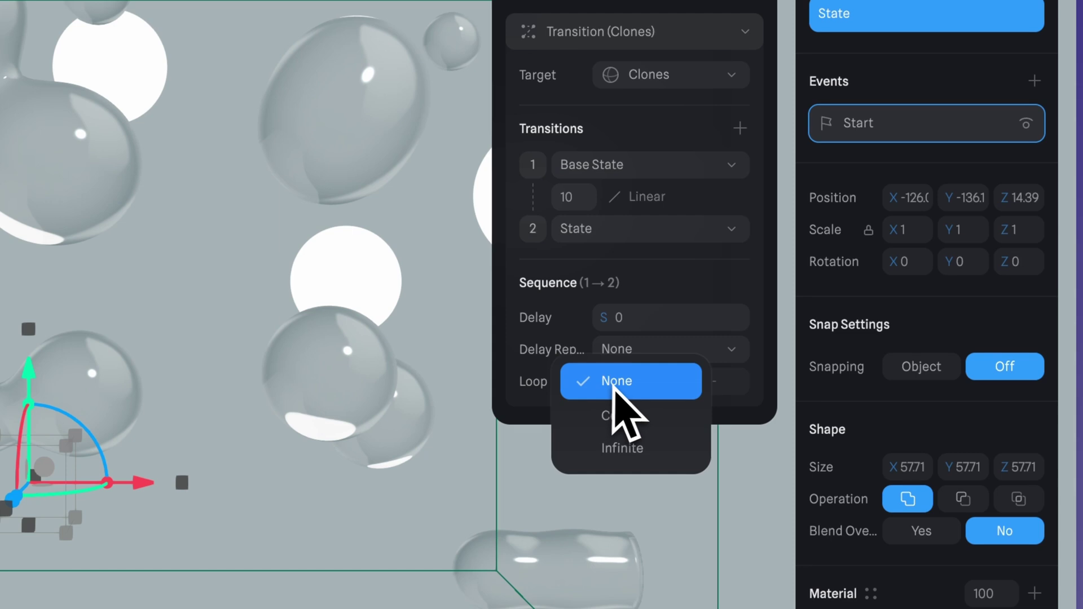
left_click(617, 450)
left_click(649, 413)
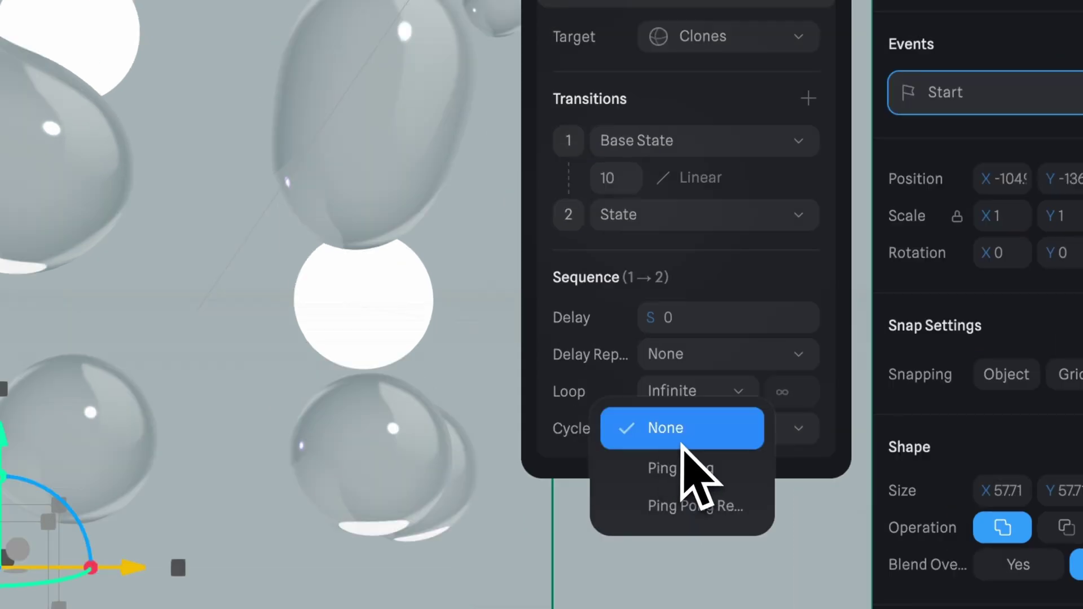
left_click(667, 480)
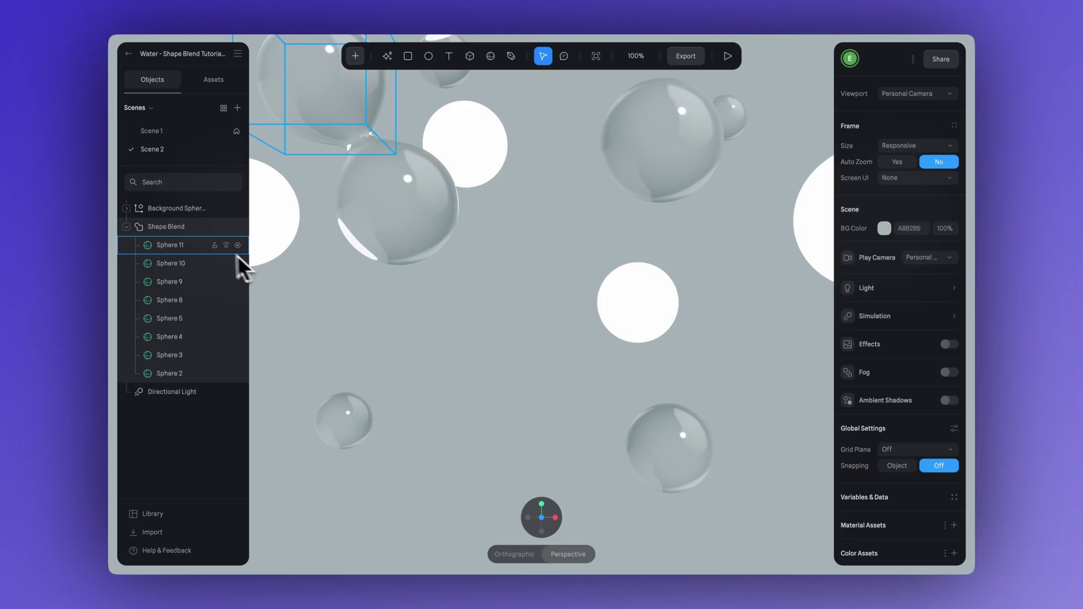
- Add two new spheres to the Shape Blend group
left_click(167, 231)
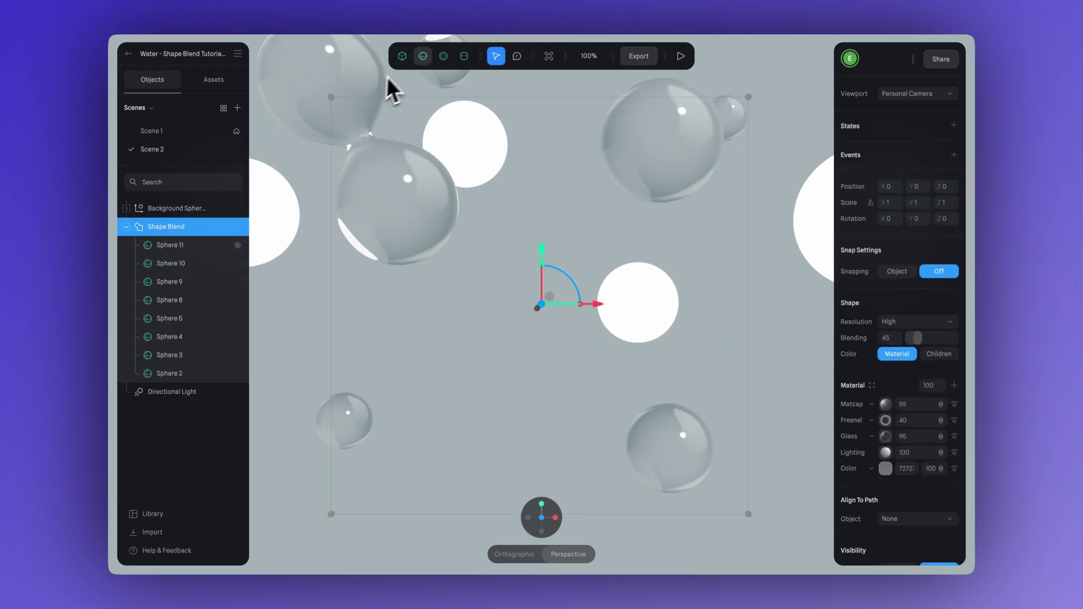
left_click(421, 57)
left_click(422, 57)
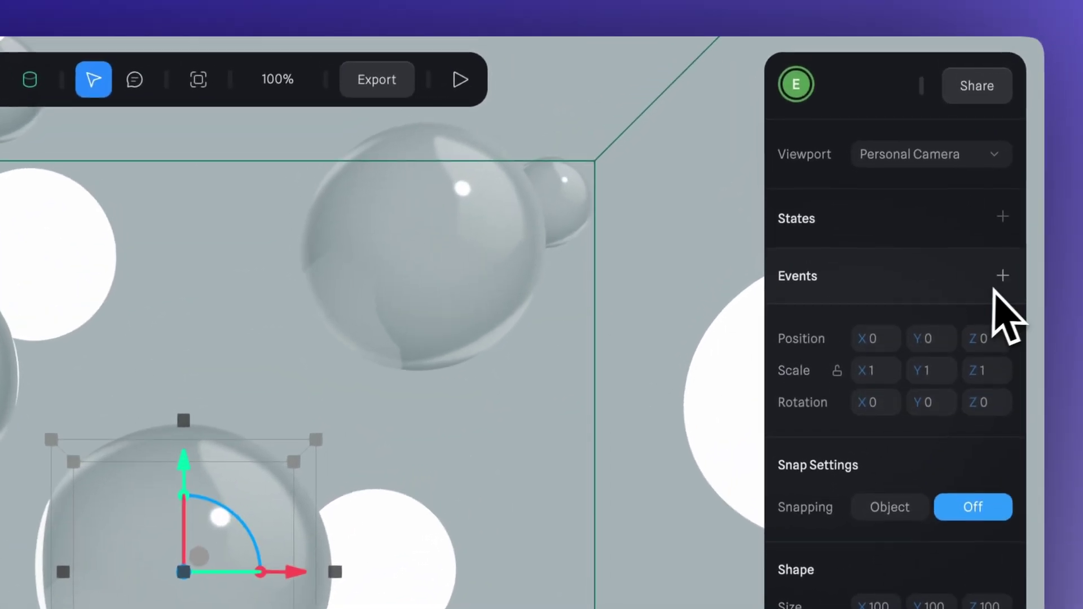
- Give Sphere 13 a Follow event targeting the cursor and preview in play mode
left_click(1001, 277)
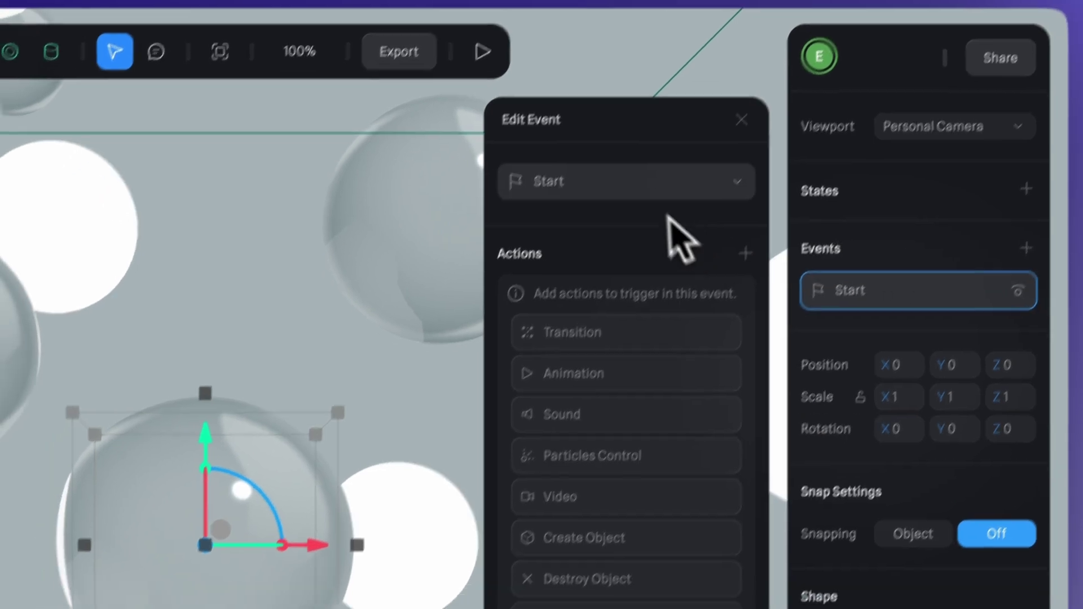
left_click(566, 220)
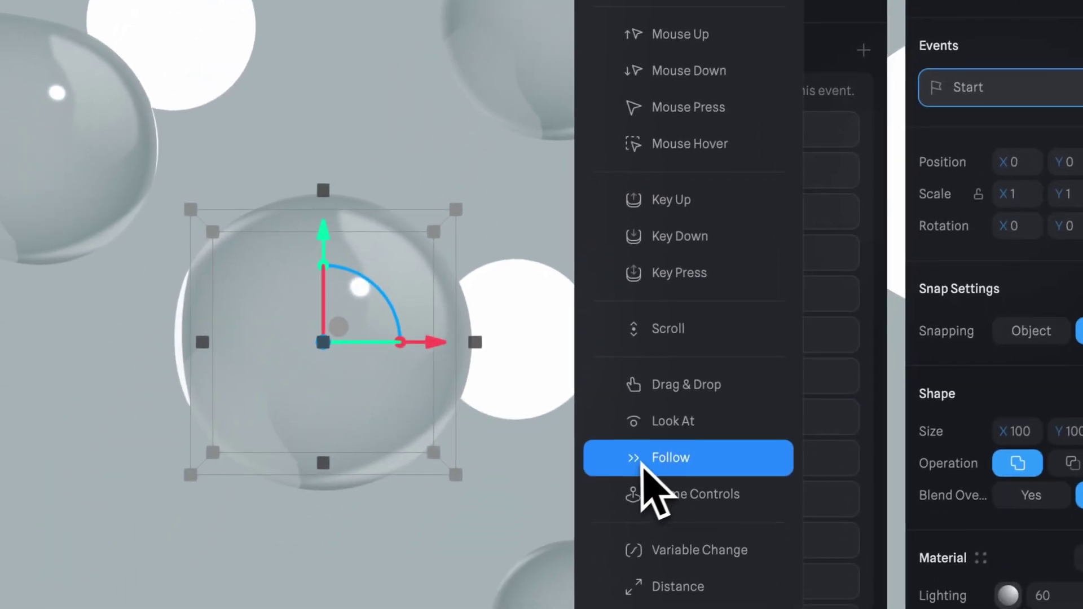
left_click(599, 589)
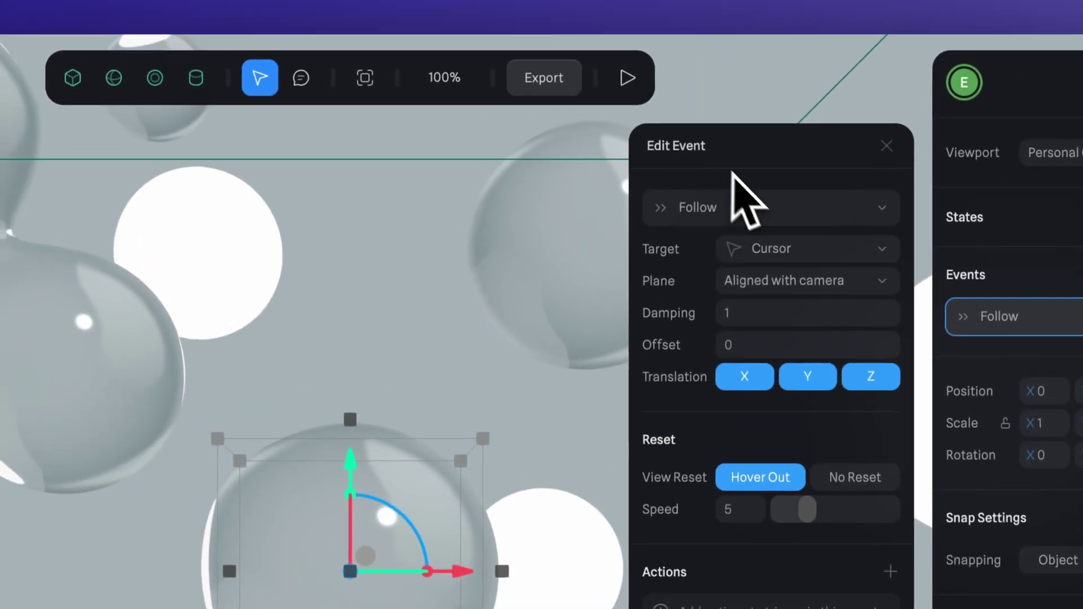
left_click(623, 79)
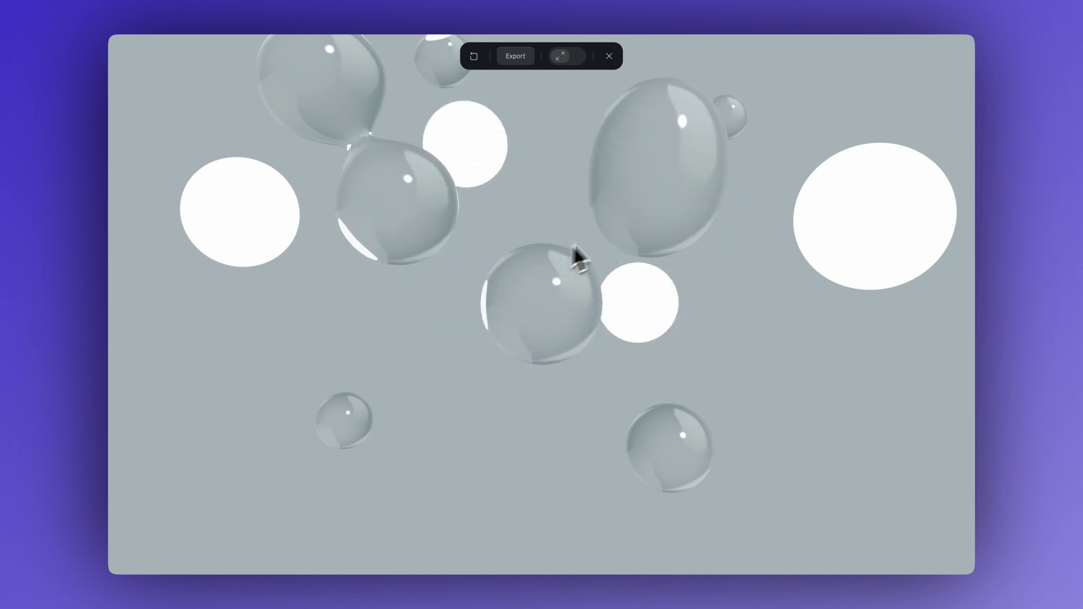
- Exit the play preview back to Sphere 13's Follow event settings
left_click(608, 63)
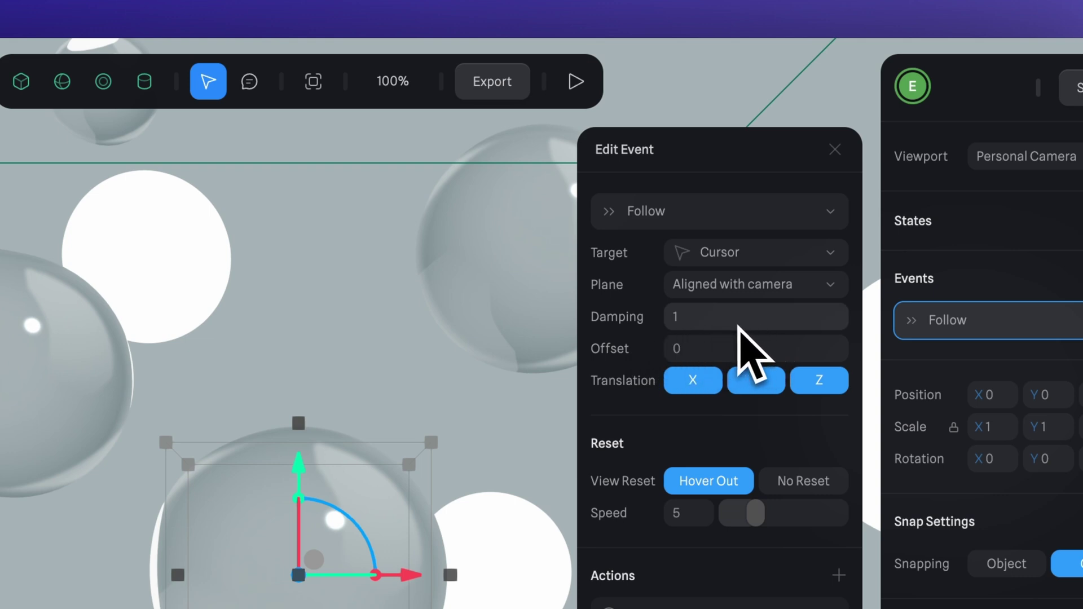
- Set the Follow damping to 20 and play the preview to check the trailing
left_click(704, 327)
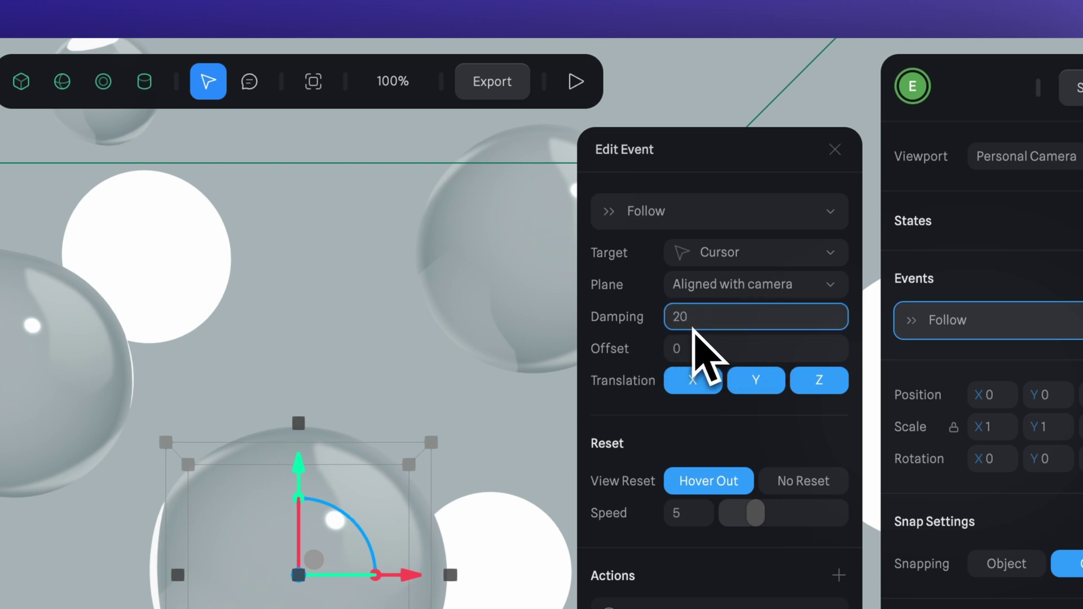
key("Return")
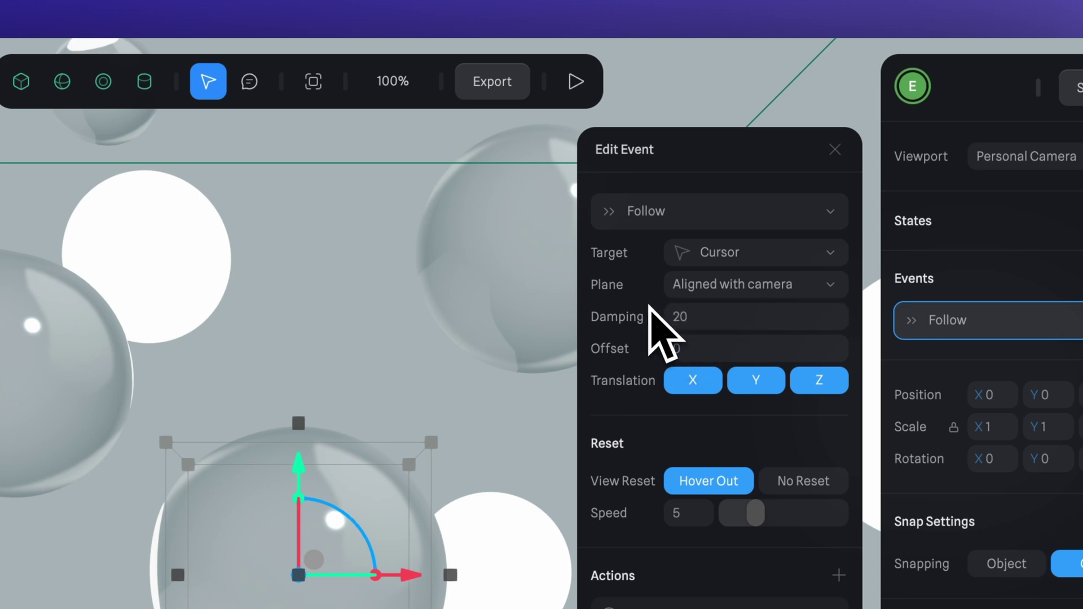
left_click(576, 81)
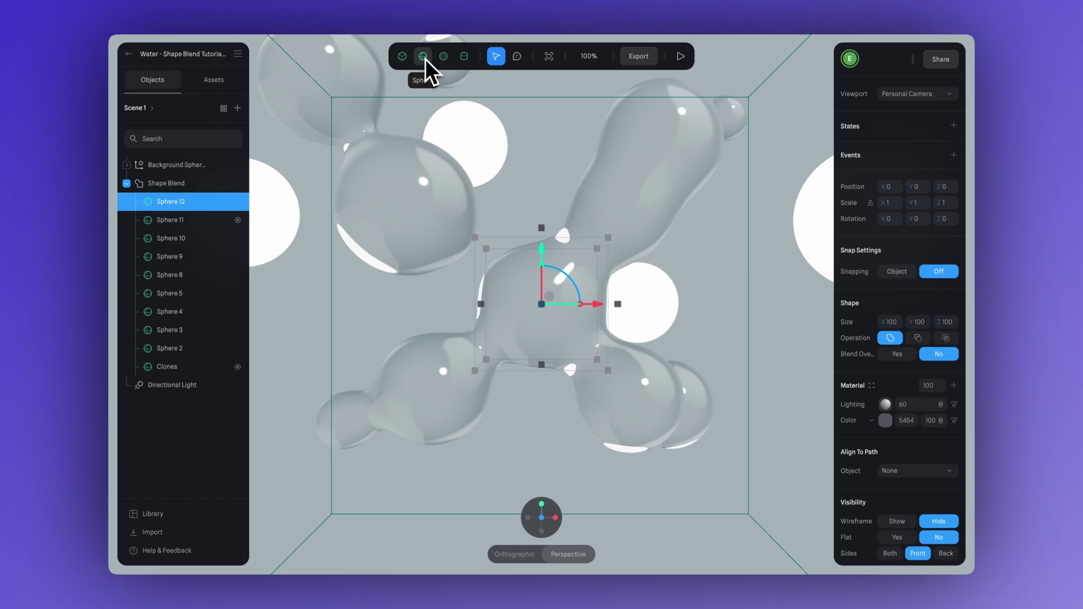
- Add four spheres to the Shape Blend and select Sphere 13 through Sphere 16
left_click(422, 57)
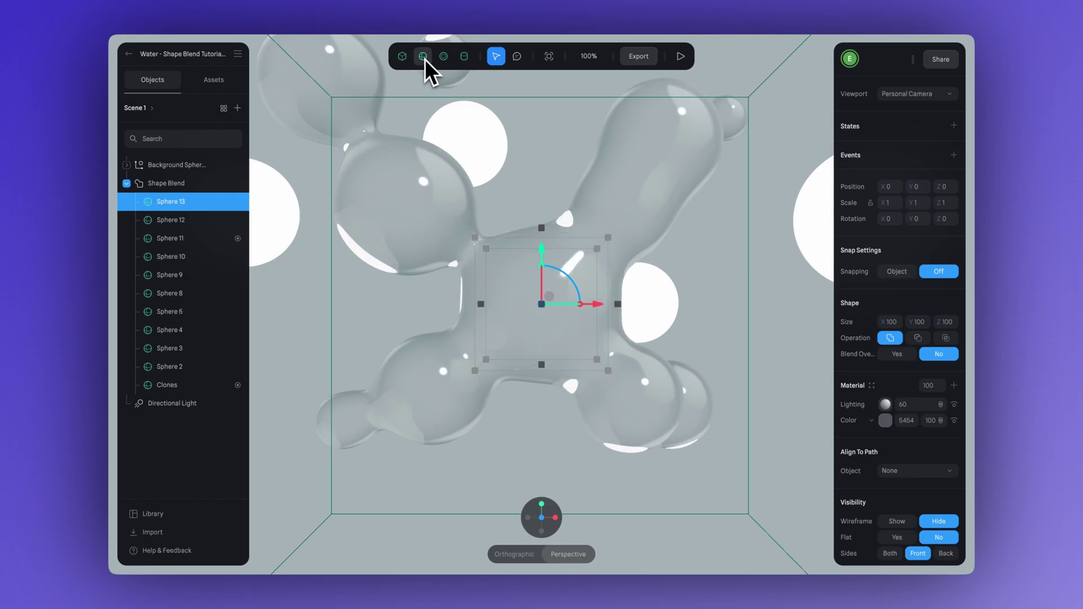
left_click(422, 56)
left_click(423, 56)
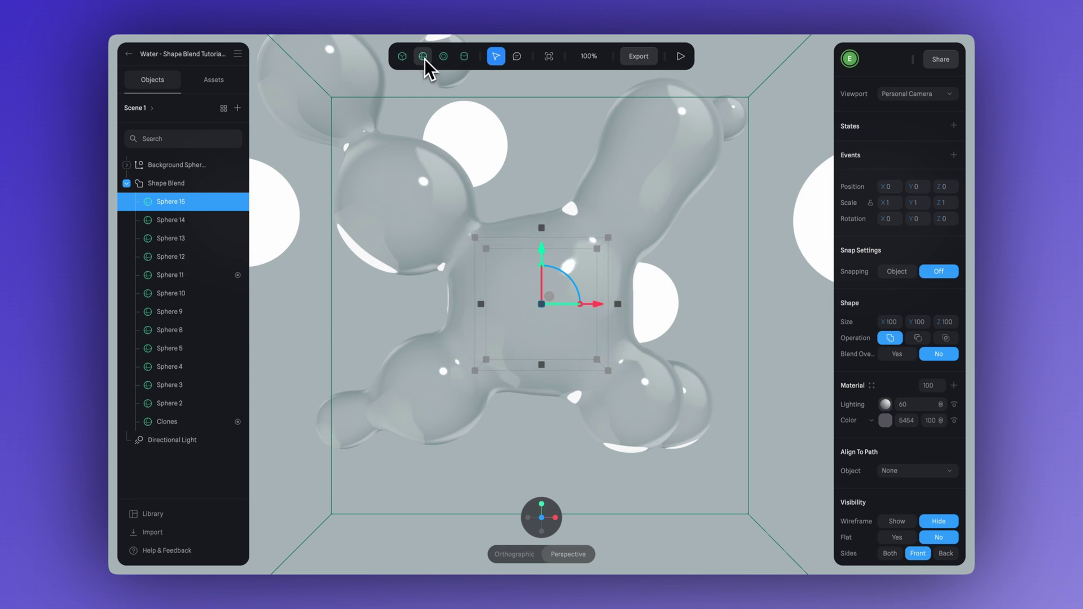
left_click(422, 57)
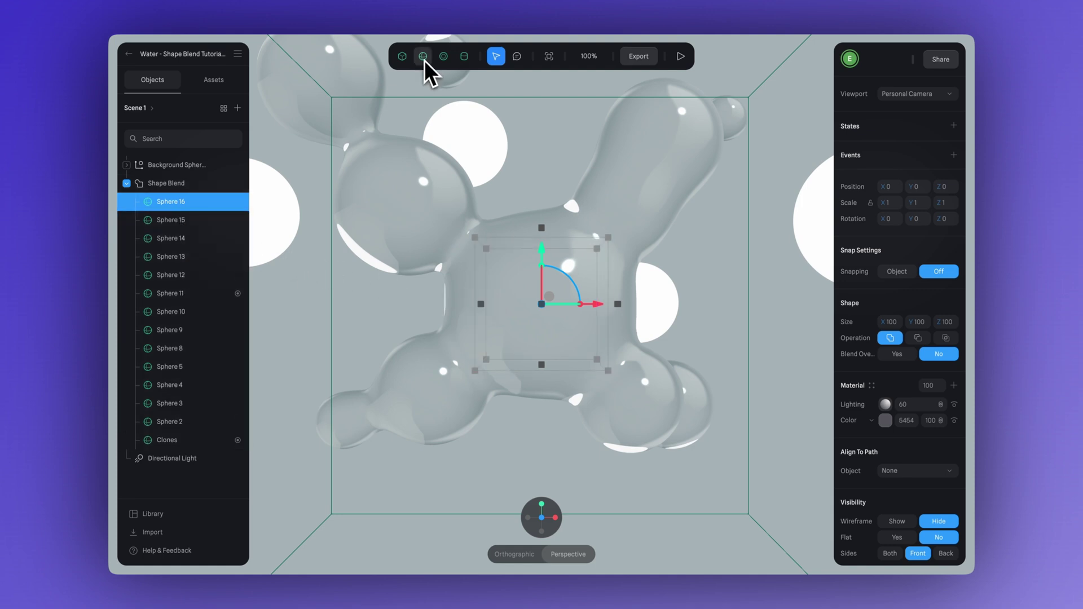
left_click(201, 254, "shift")
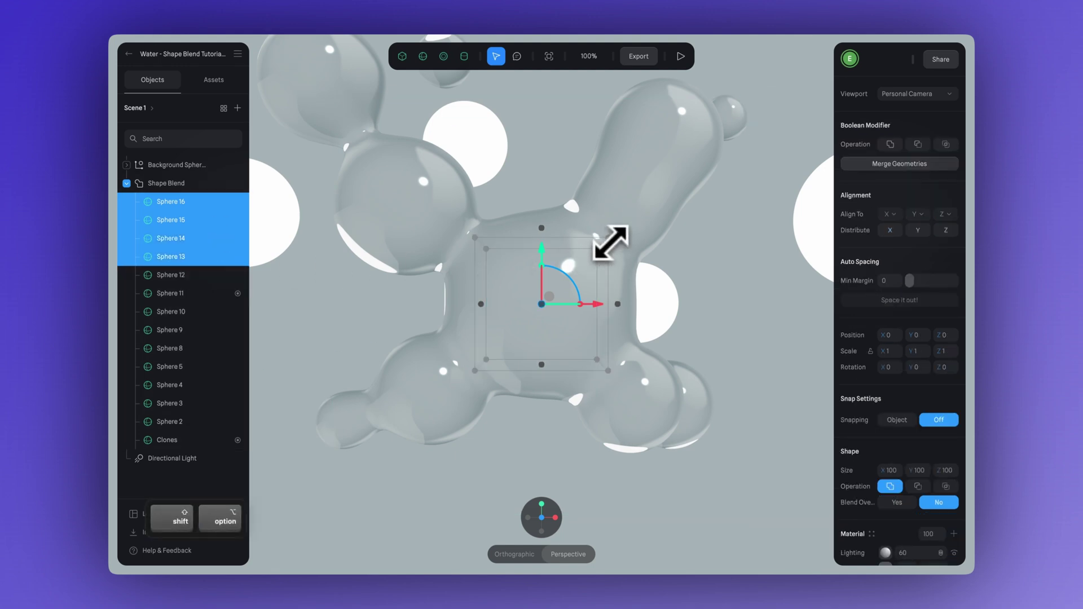
- Shrink the new spheres and group Spheres 12–16 into a group named Follow
left_click_drag(611, 243, 560, 261, "alt+shift")
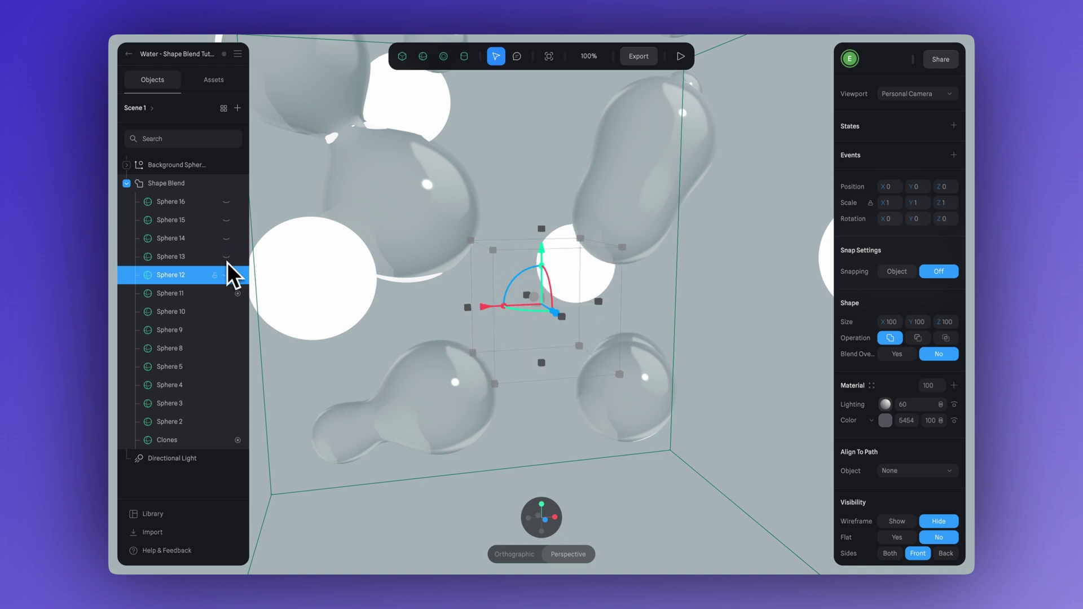
left_click(196, 207, "shift")
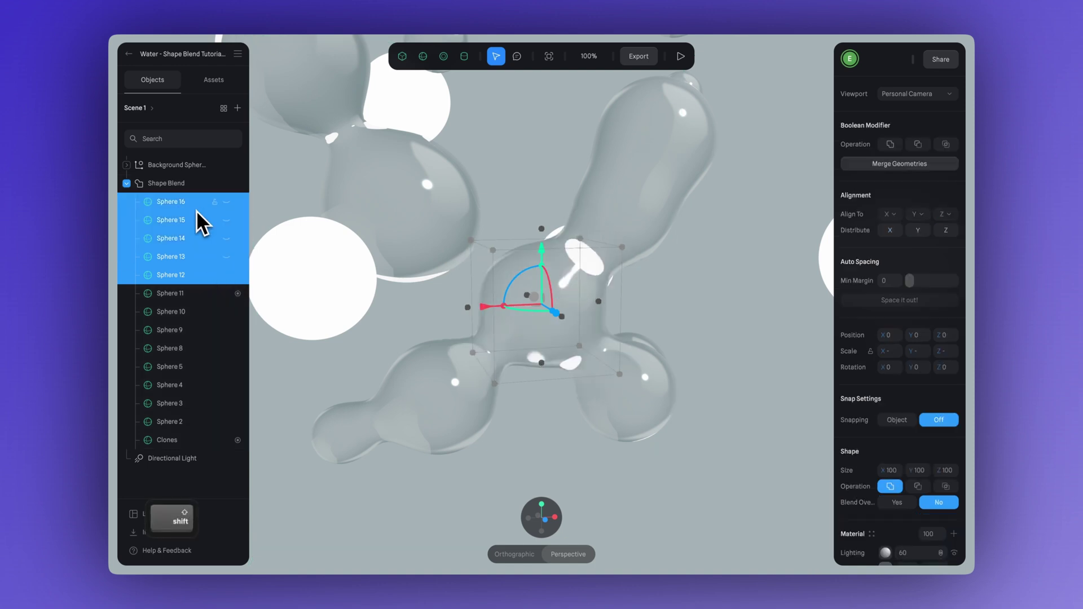
key("super+g")
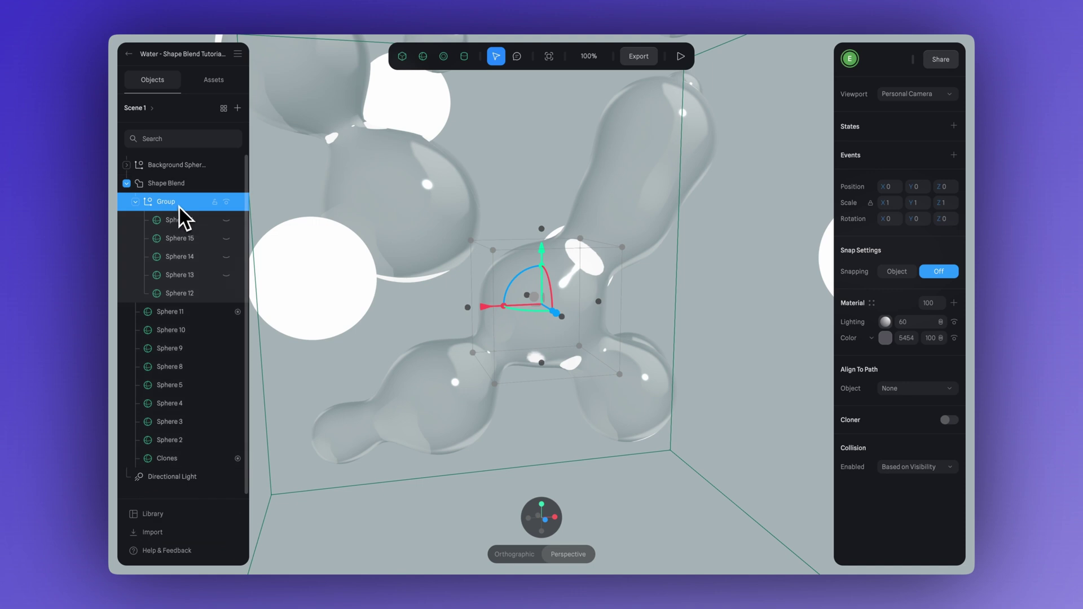
double_click(172, 202)
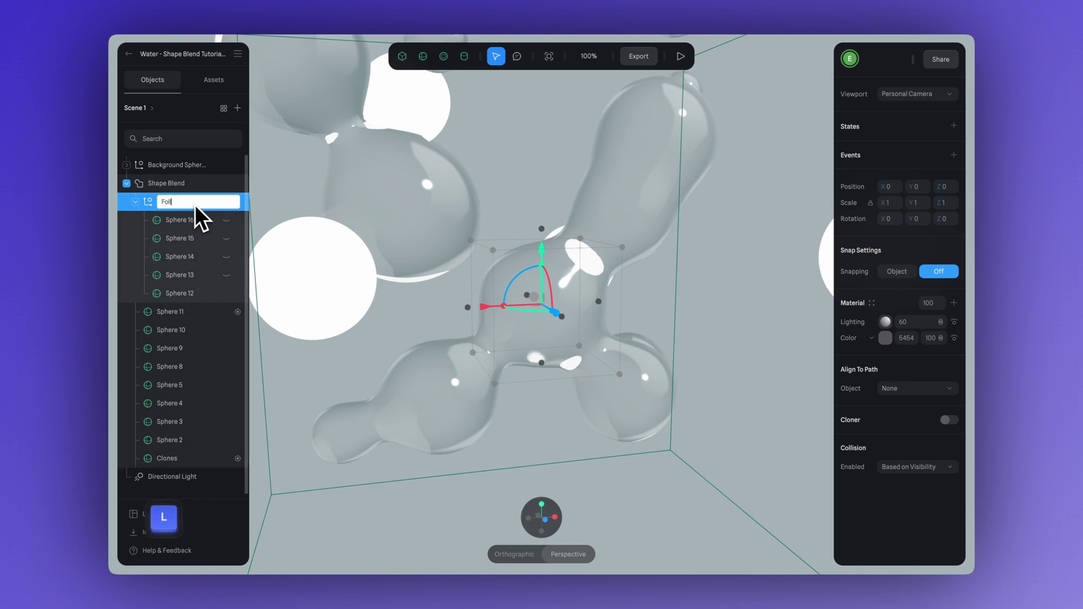
type("Follow")
key("Return")
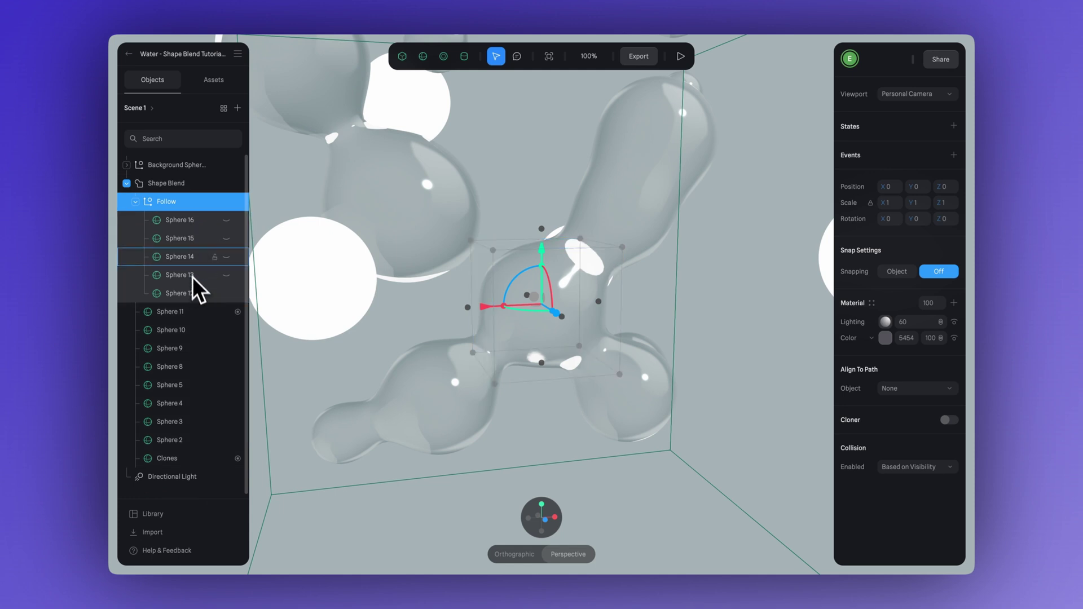
- Rename Sphere 12 and Sphere 13 to Drop 1 and Drop 2
left_click(204, 293)
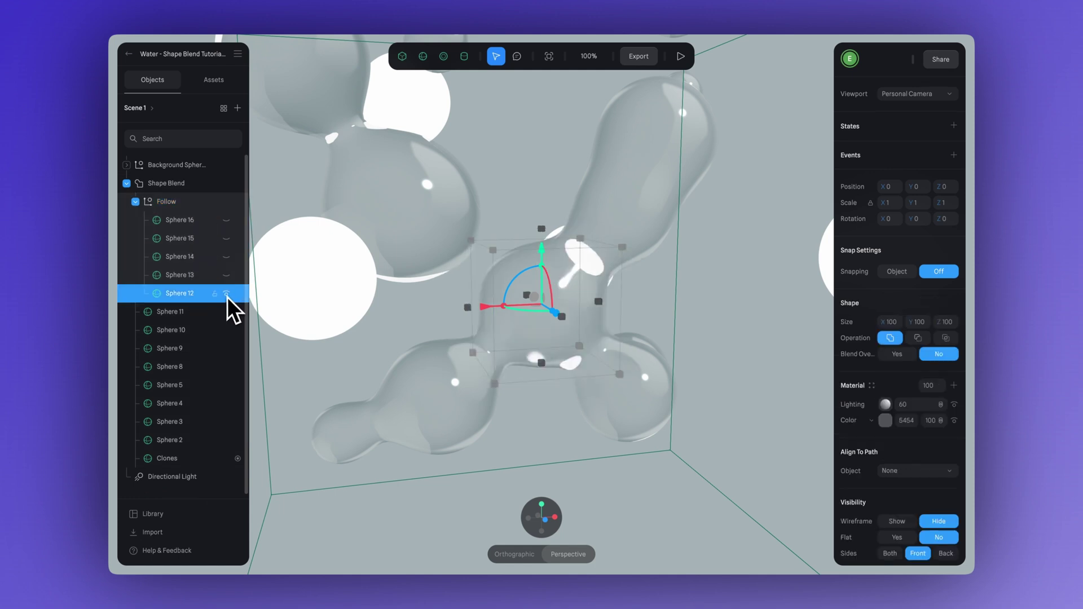
double_click(194, 299)
type("Drop")
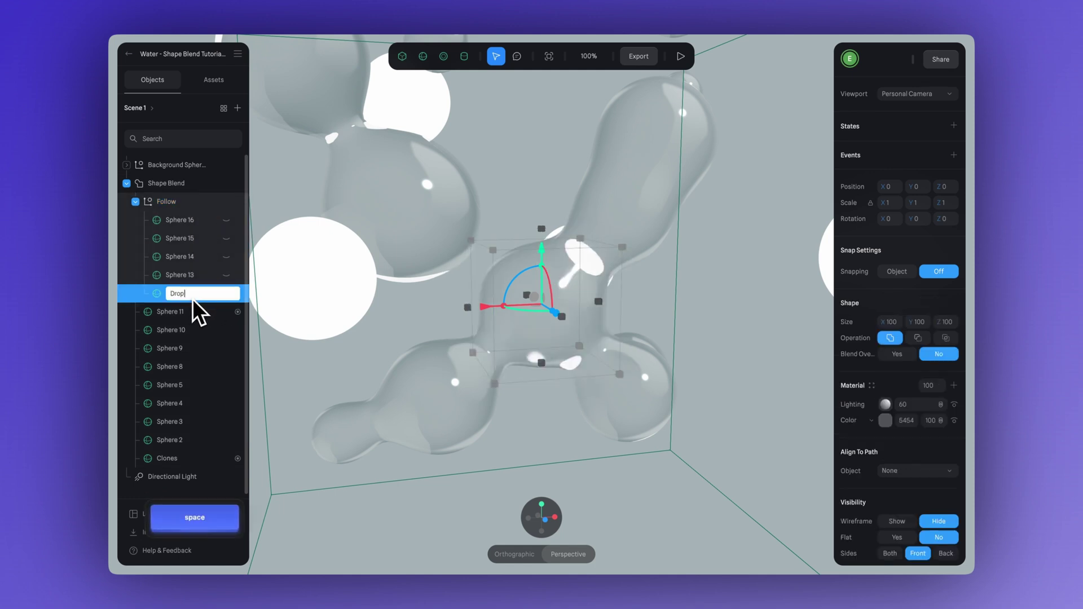
type(" 1")
key("ctrl+a")
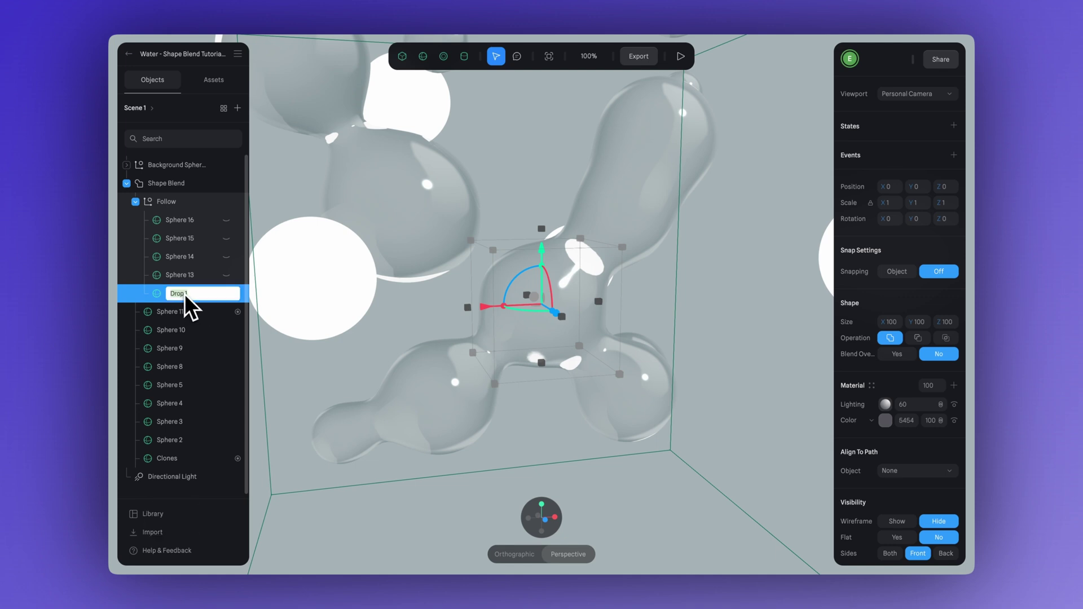
double_click(198, 276)
type("Drop 2")
- Rename Spheres 14, 15 and 16 to Drop 3, Drop 4 and Drop 5
double_click(192, 261)
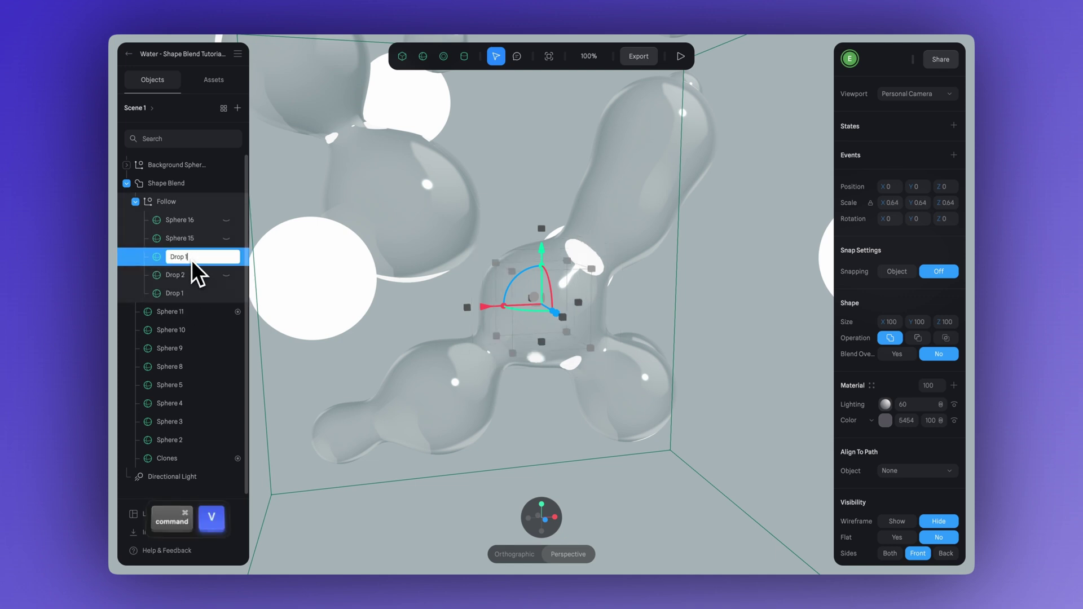
type("Drop 3")
key("Return")
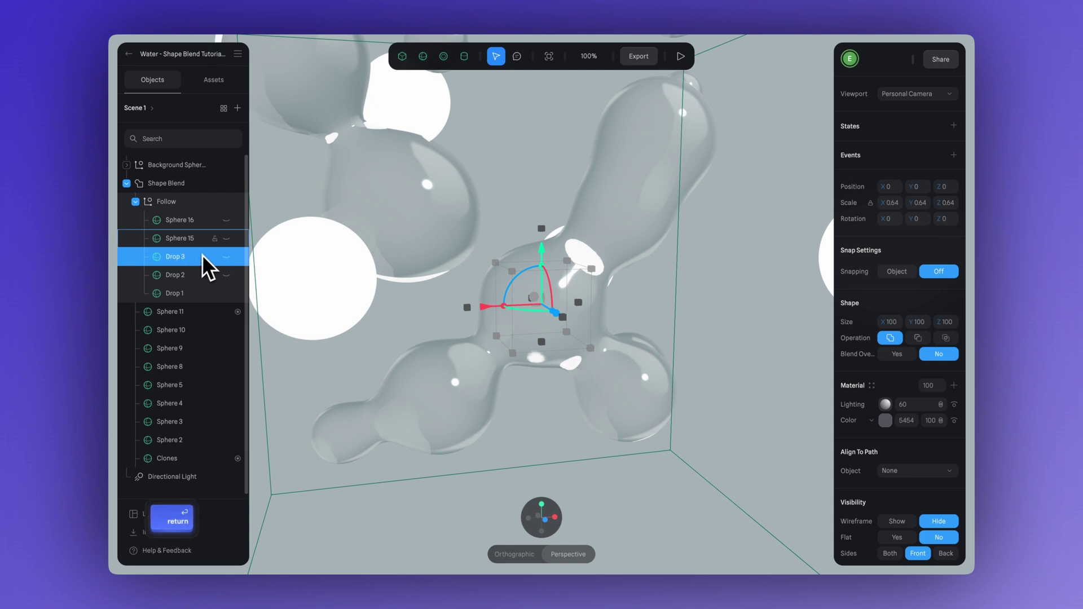
double_click(196, 239)
type("Drop")
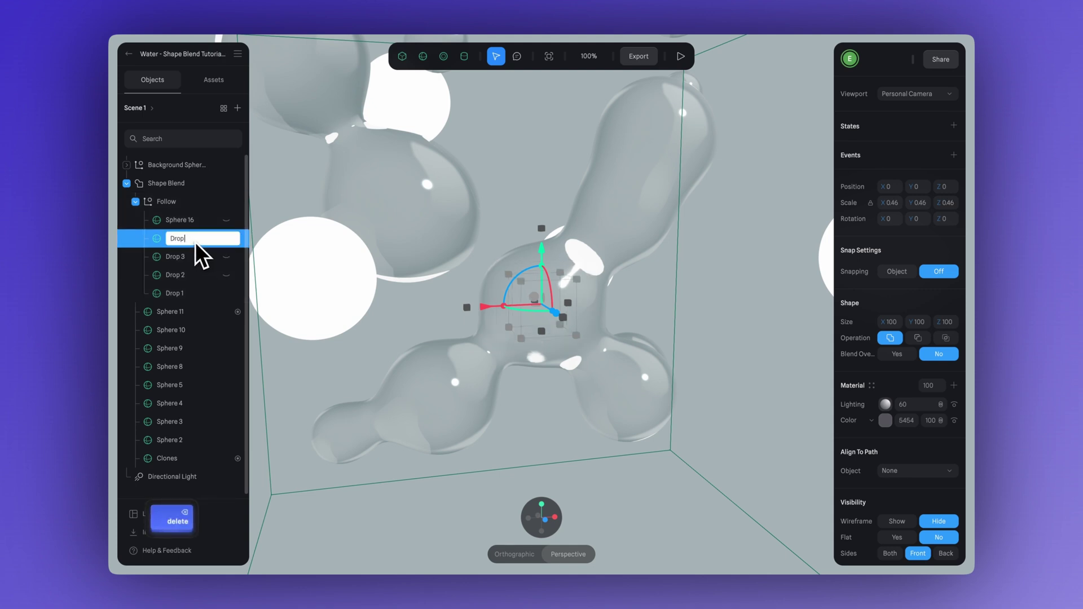
type(" 4")
key("Return")
double_click(201, 222)
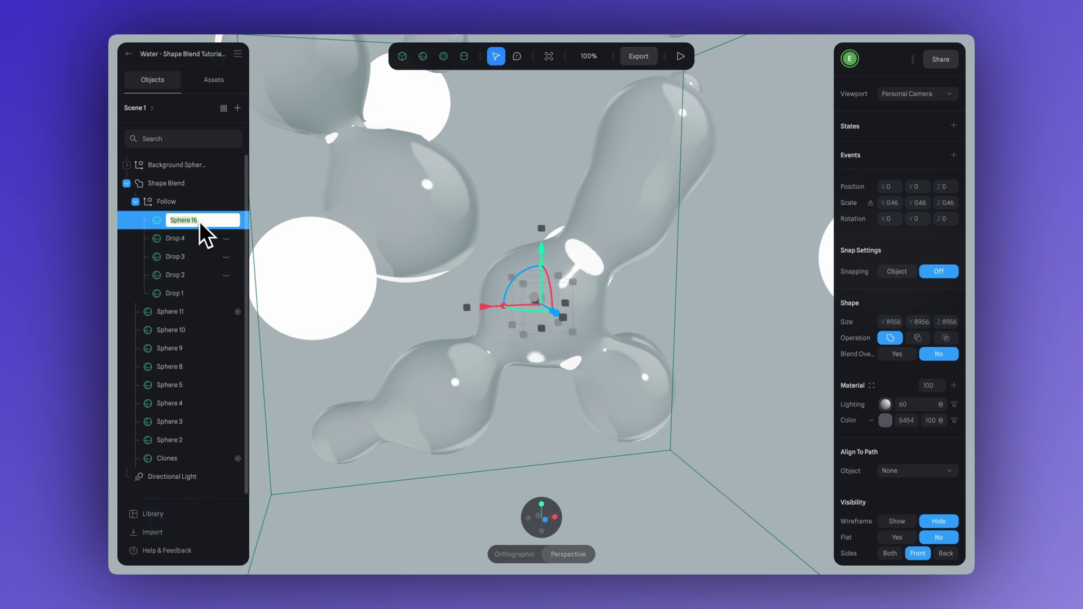
key("Return")
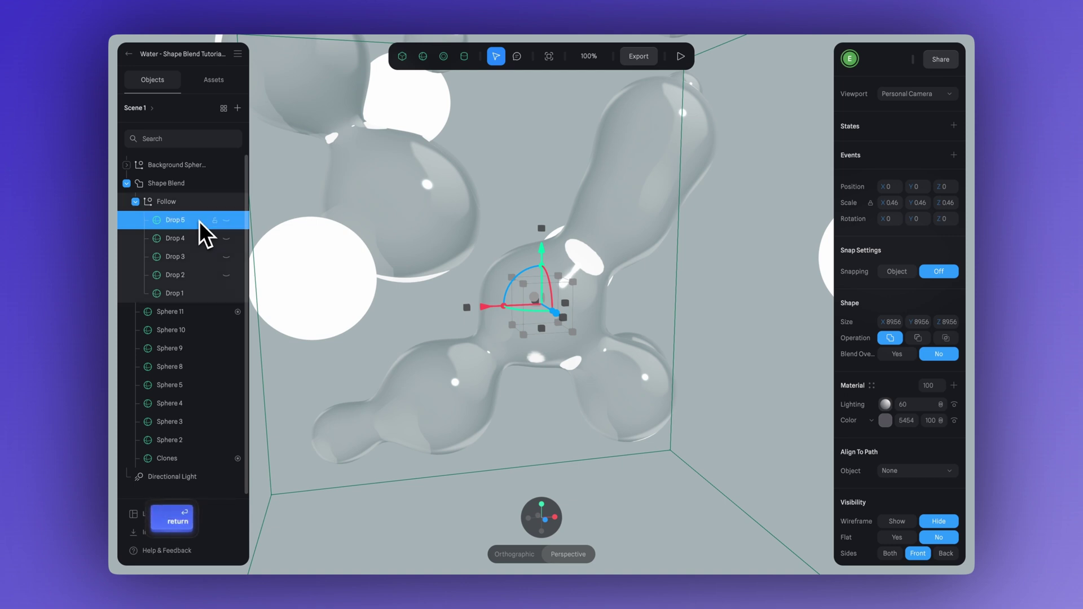
- Unhide Drop 2 and Drop 3, then enter a value of 30
left_click(226, 276)
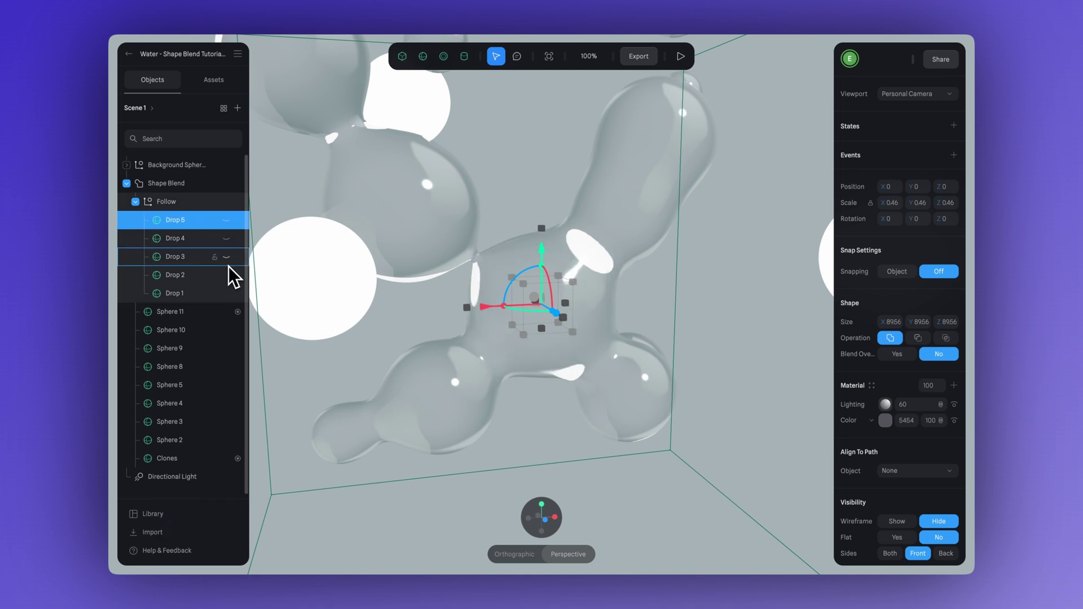
left_click(227, 257)
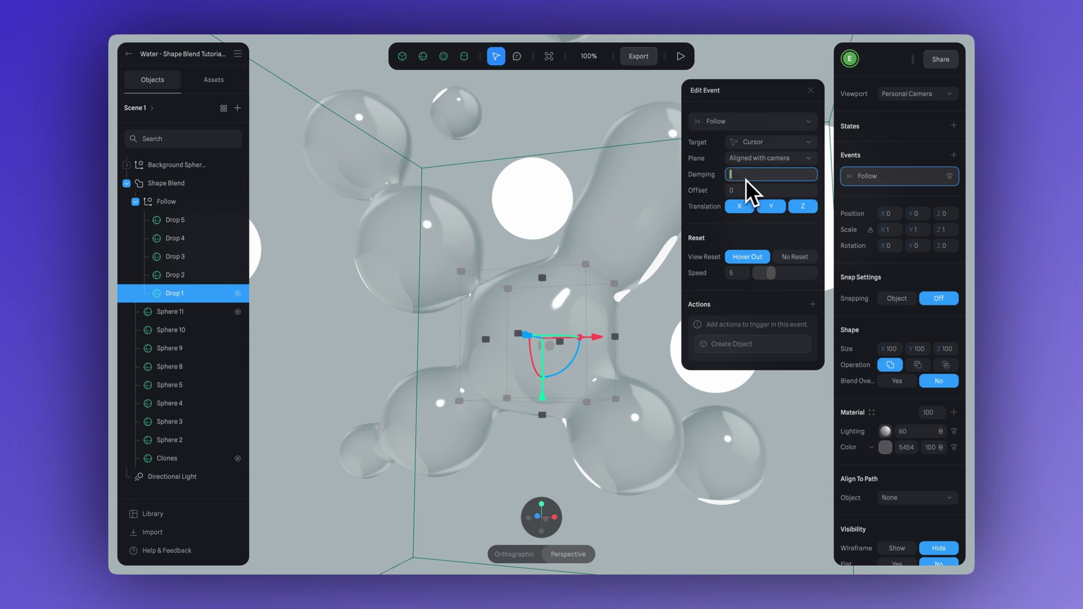
type("30")
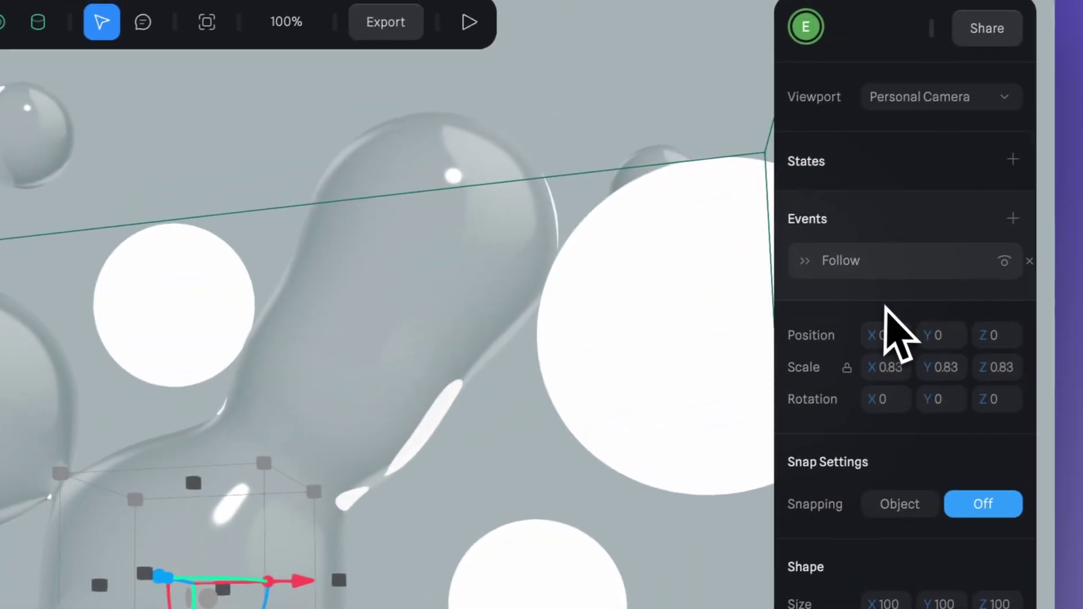
- Retarget Drop 2's Follow event to Drop 1 and edit its damping value
left_click(934, 245)
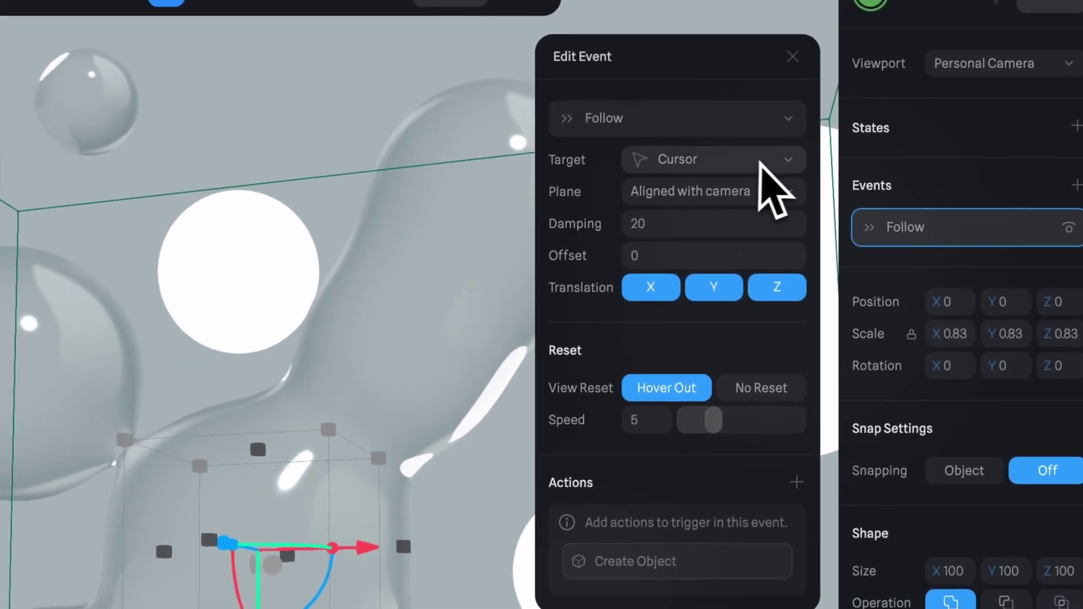
left_click(774, 169)
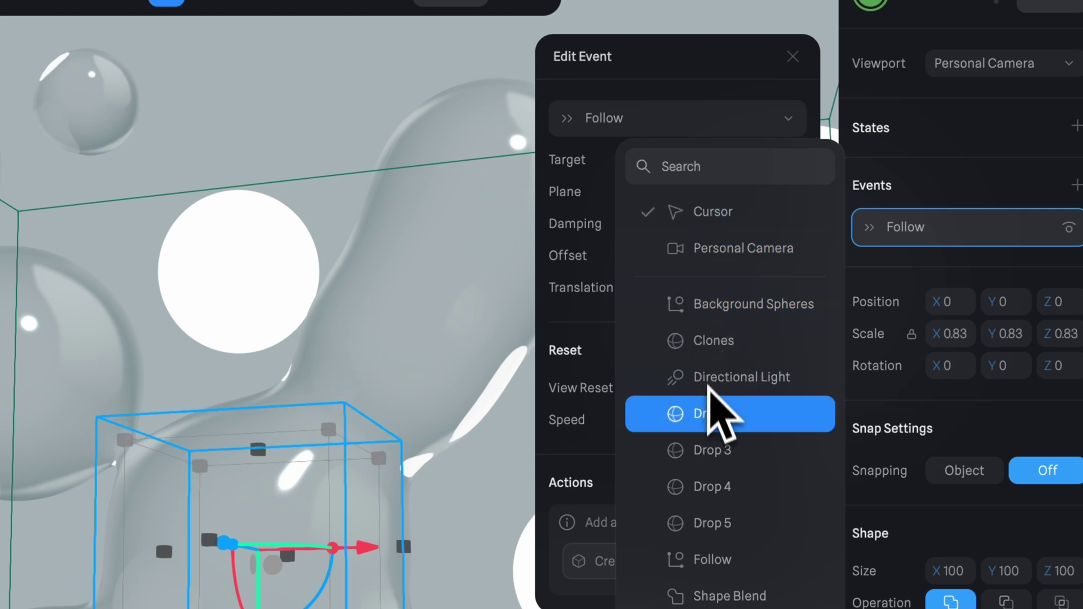
left_click(760, 435)
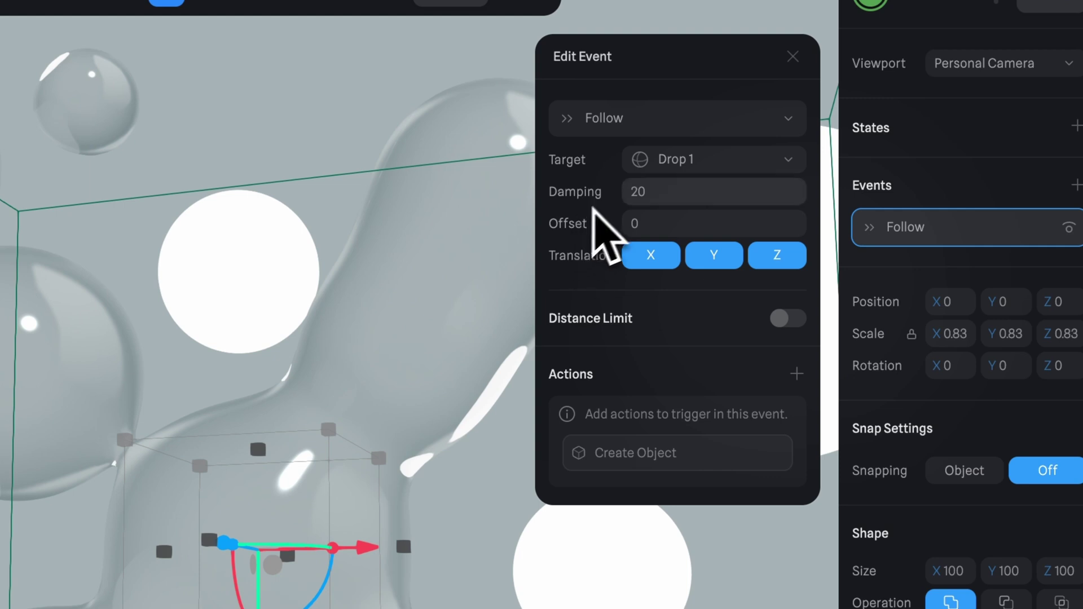
left_click(666, 202)
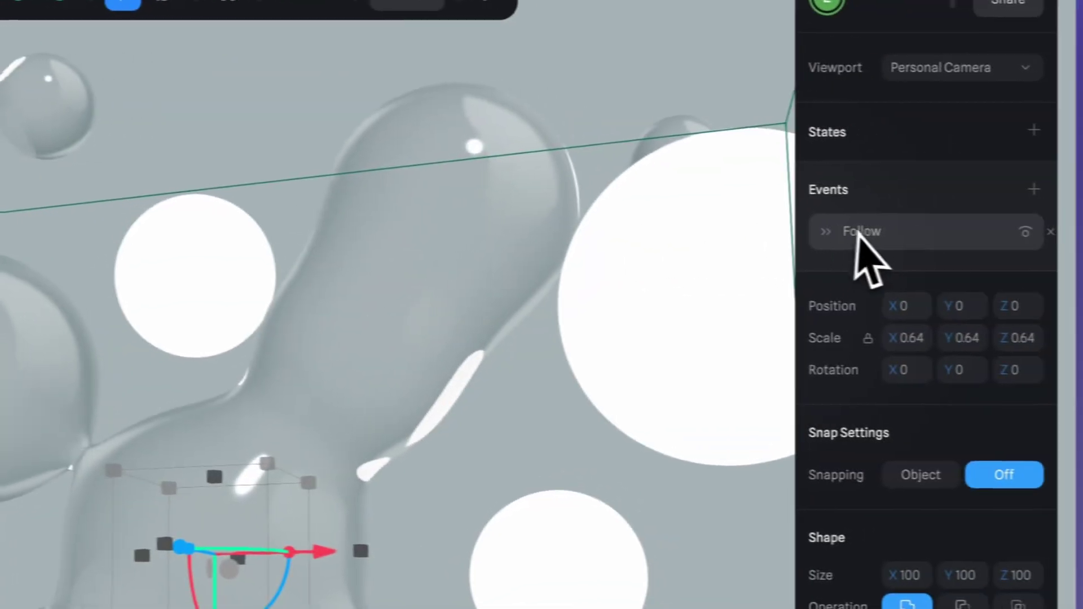
- Copy Drop 1's Follow event and close its event settings
left_click(860, 248)
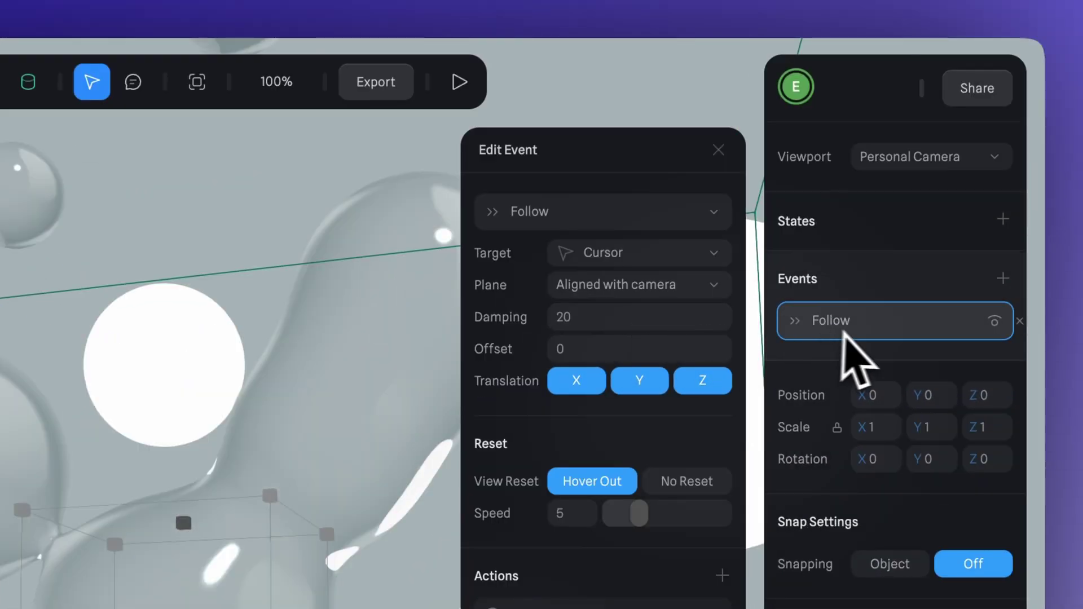
right_click(872, 328)
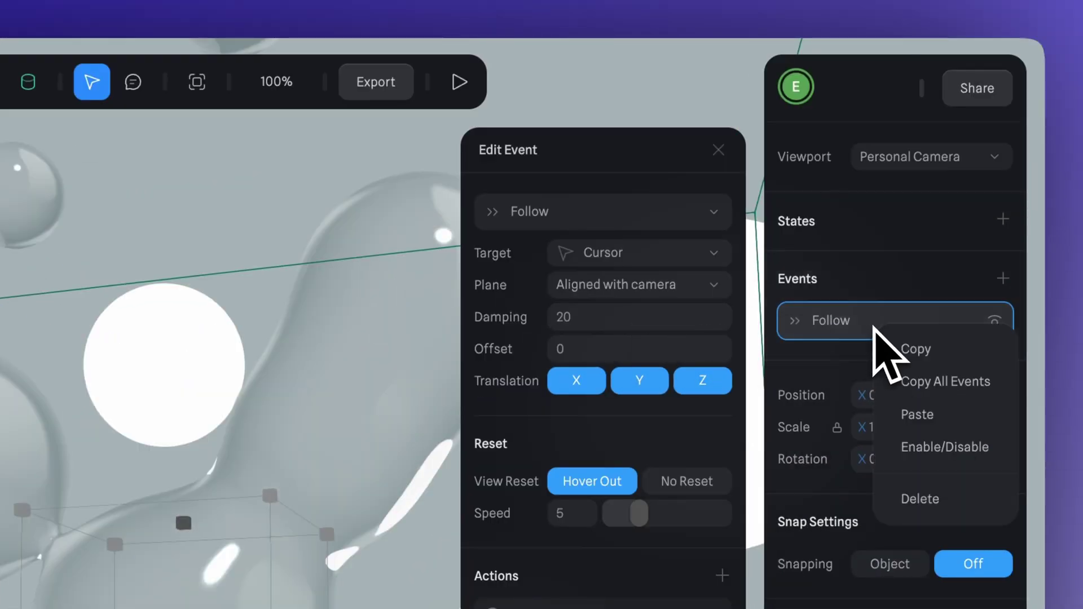
left_click(902, 348)
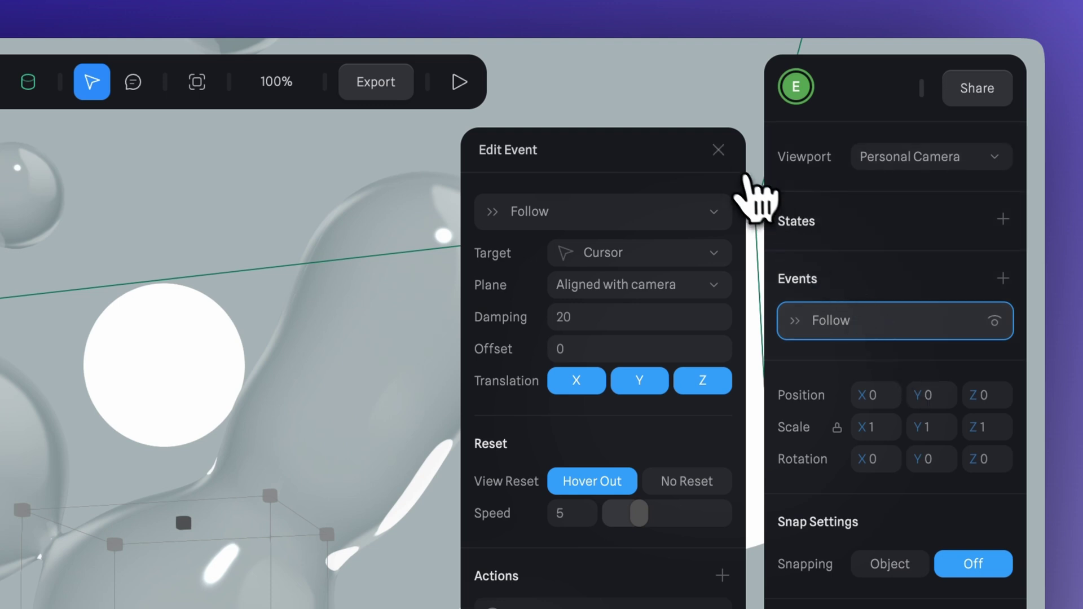
left_click(724, 158)
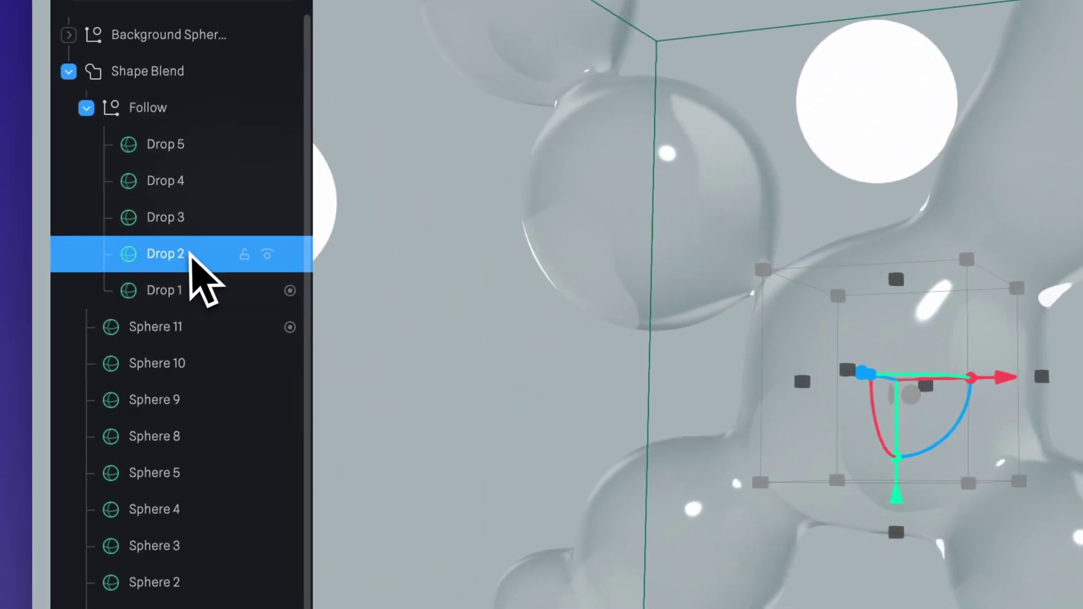
- Paste the copied Follow event onto Drops 2 through 5 together
left_click(198, 157, "shift")
right_click(197, 150)
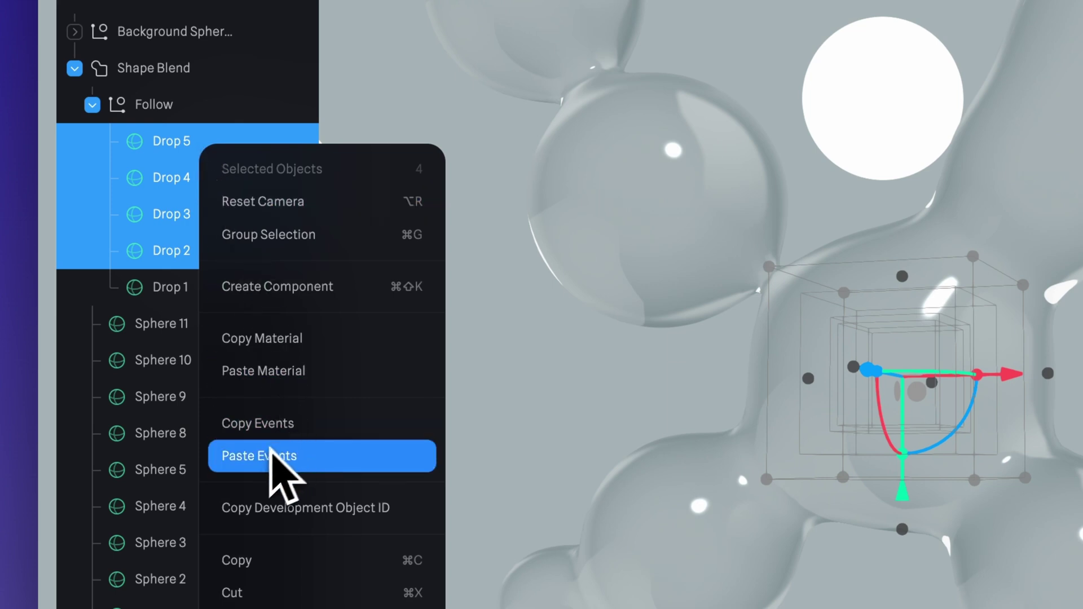
left_click(298, 455)
left_click(209, 220)
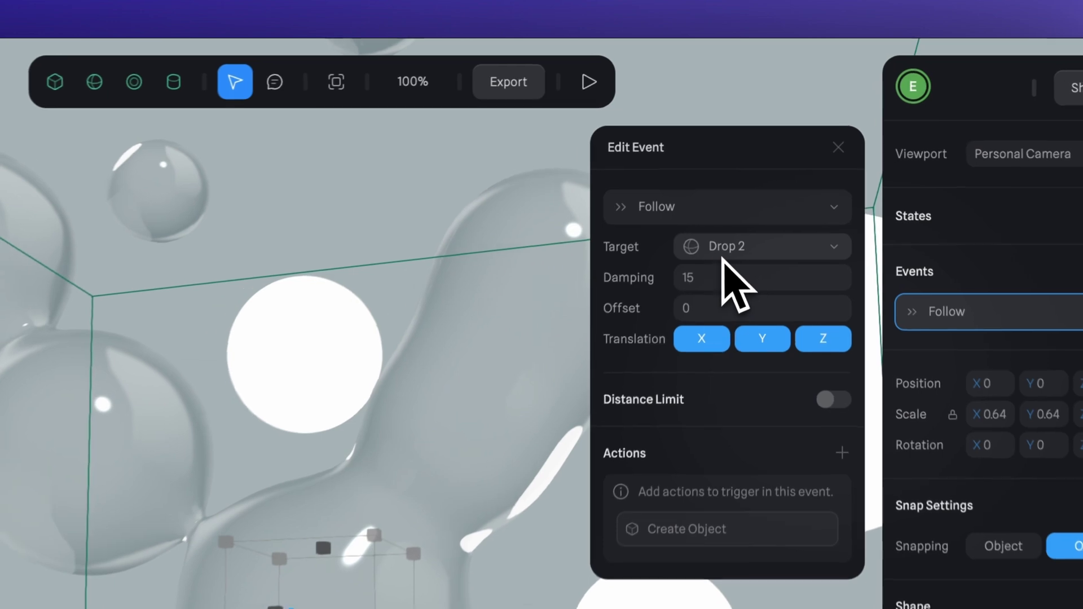
- Chain each drop to follow the previous one, give Drop 5 damping 15, and preview
left_click(199, 296)
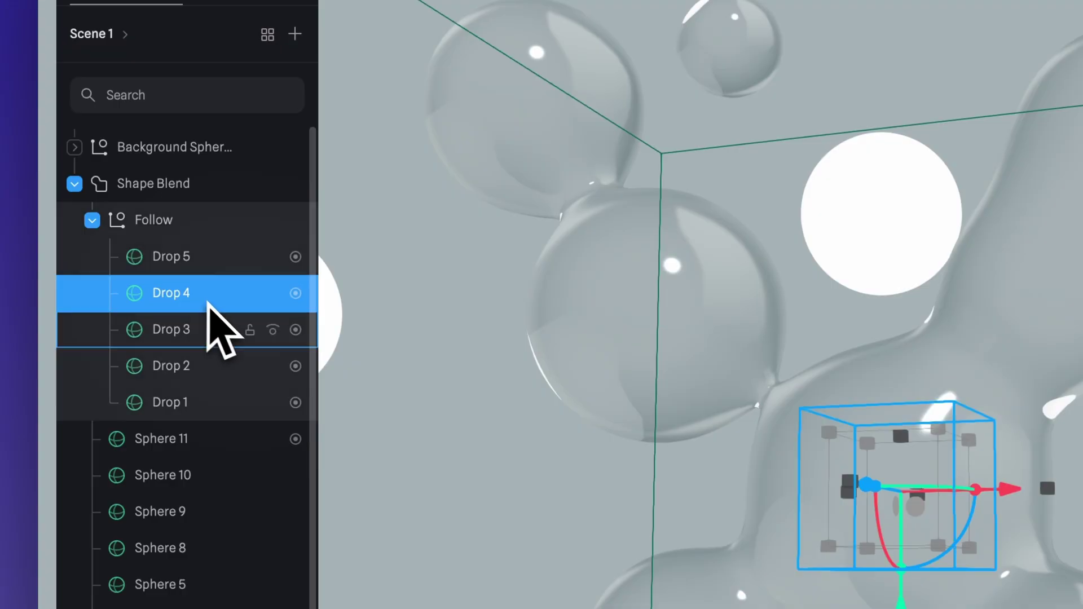
left_click(191, 332)
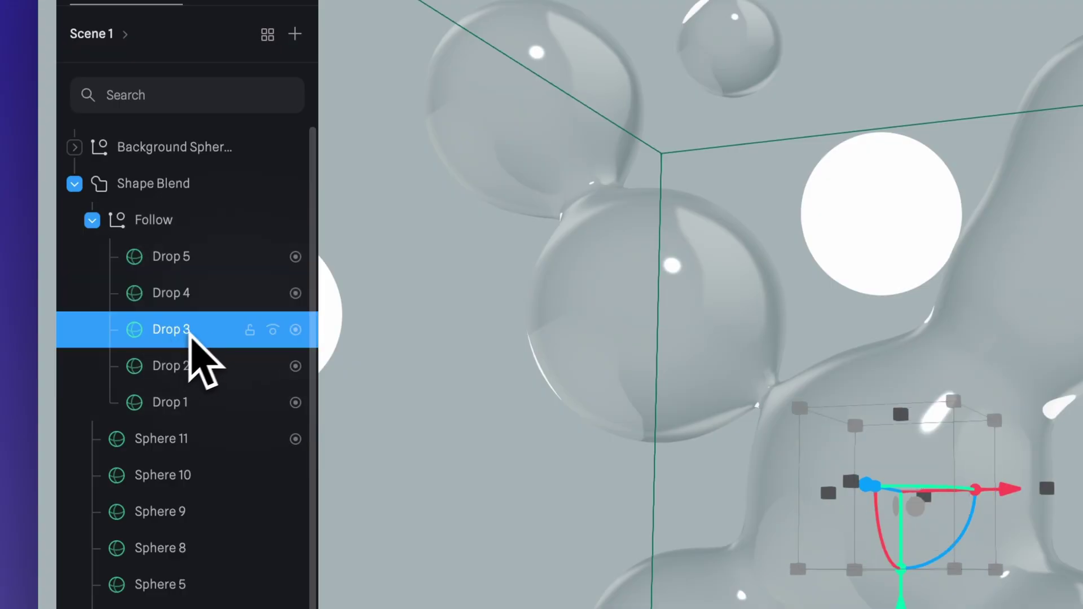
left_click(212, 269)
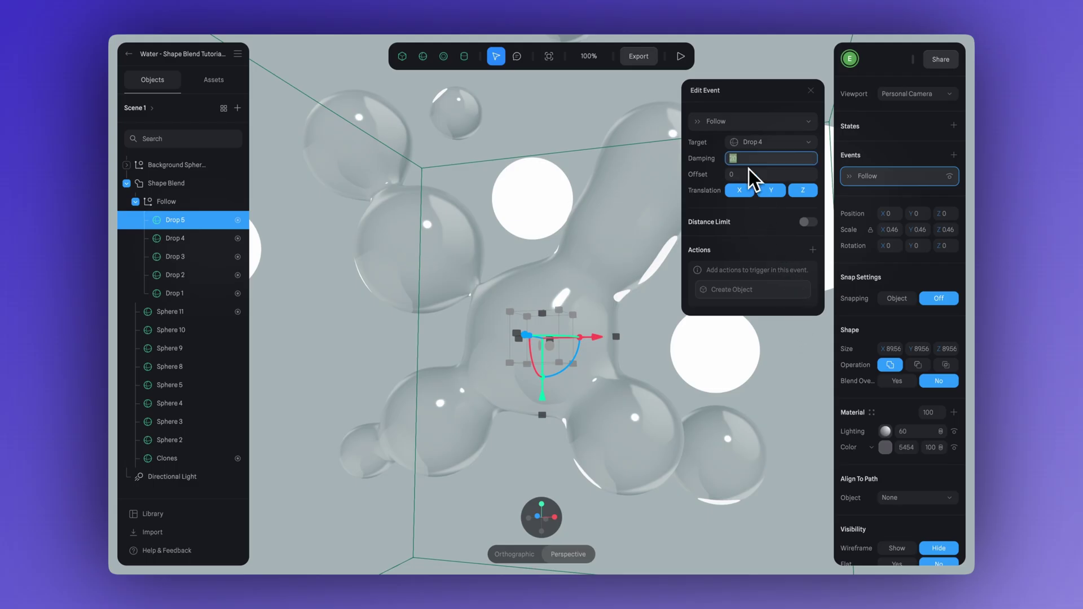
left_click(750, 165)
type("15")
key("Return")
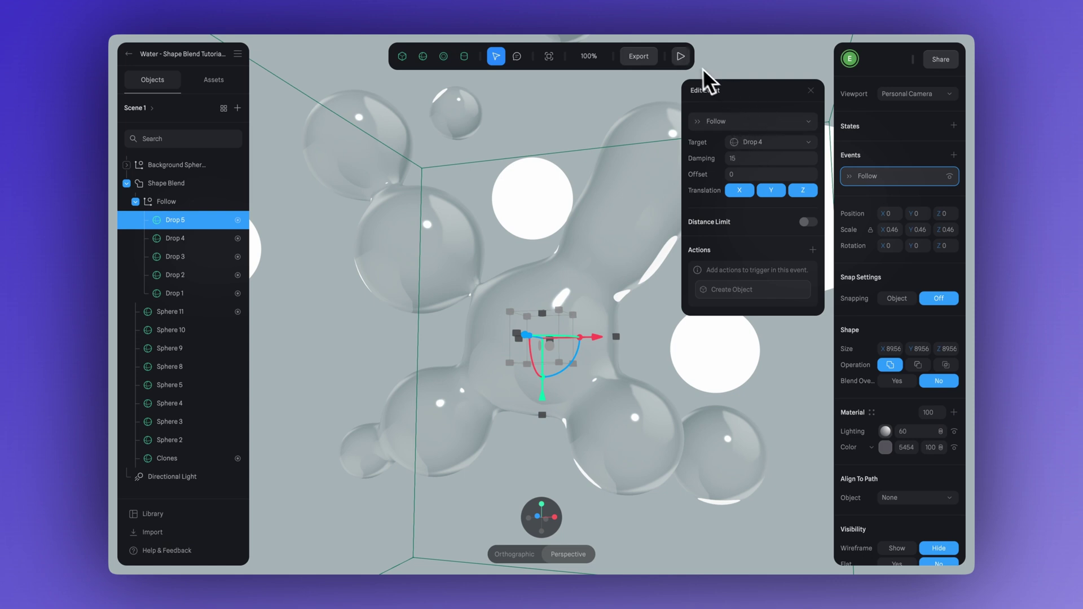
left_click(680, 56)
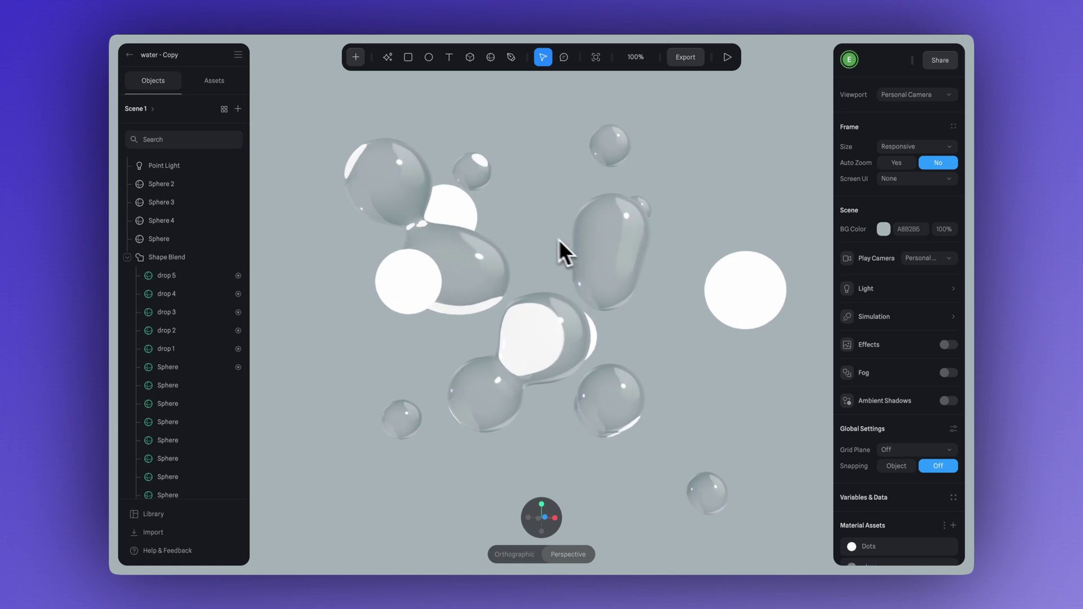
- Drag the Shape Blend group's Blending slider from 45 up to 80
left_click(208, 257)
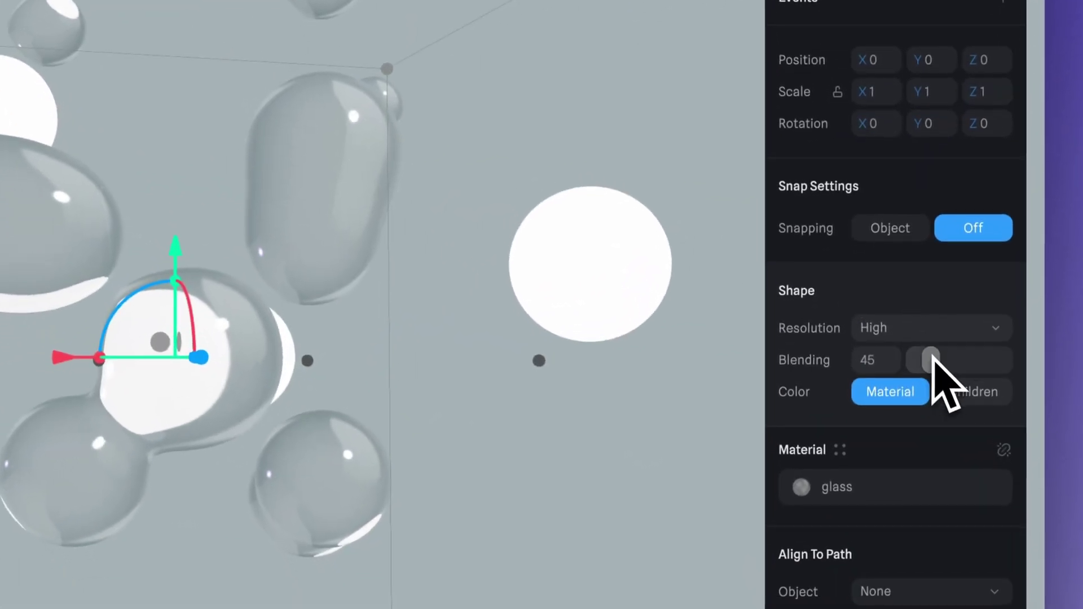
left_click_drag(925, 419, 937, 424)
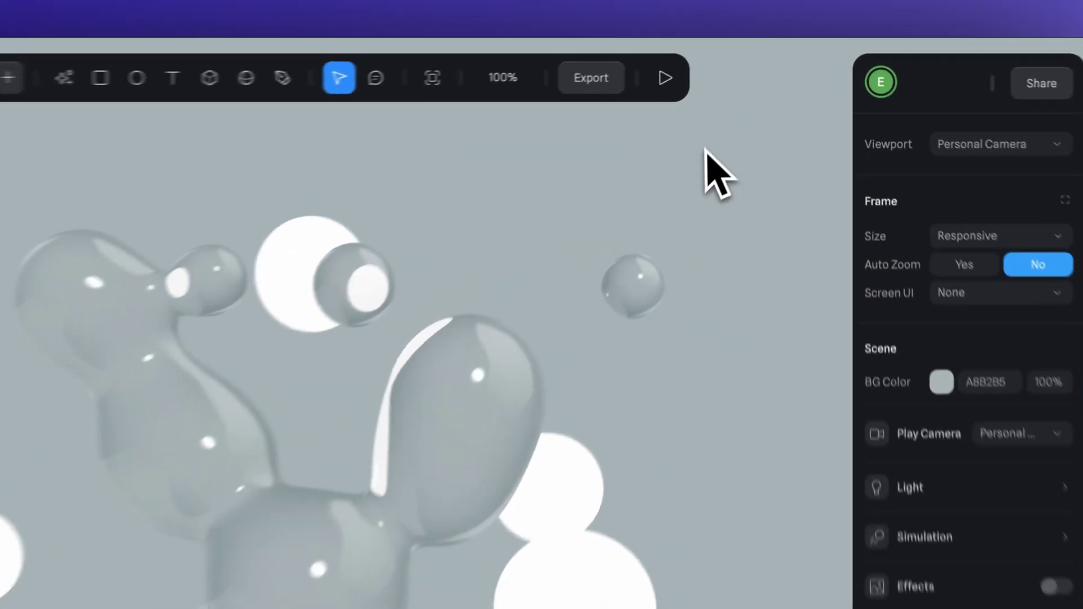
- Enable Animated Turntable (right, speed 0.10) in Play Settings, update the public URL, and preview
left_click(693, 60)
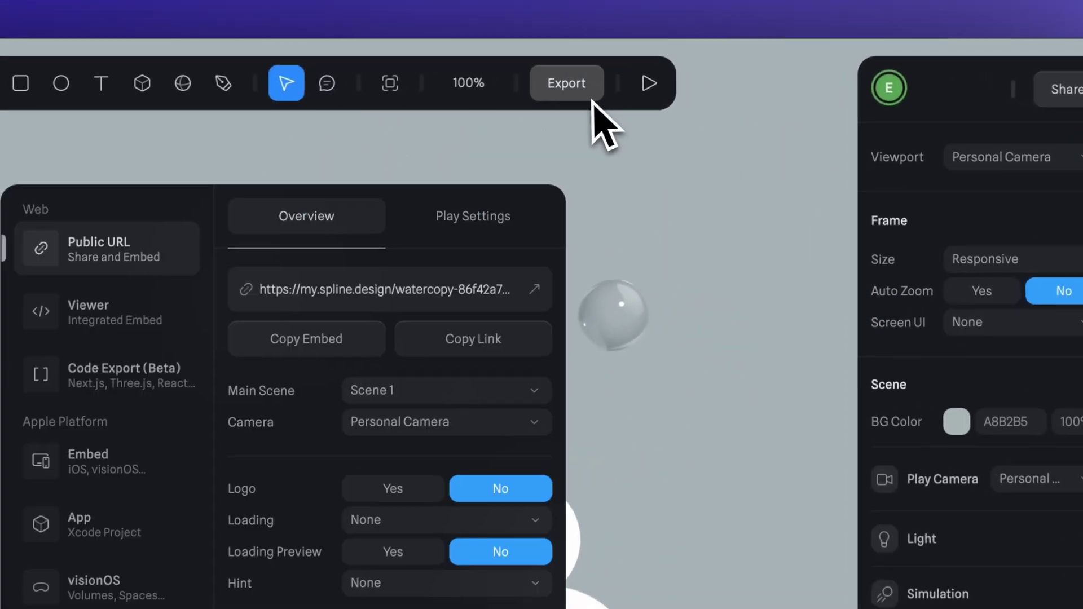
left_click(474, 223)
scroll(505, 229, "down", 10)
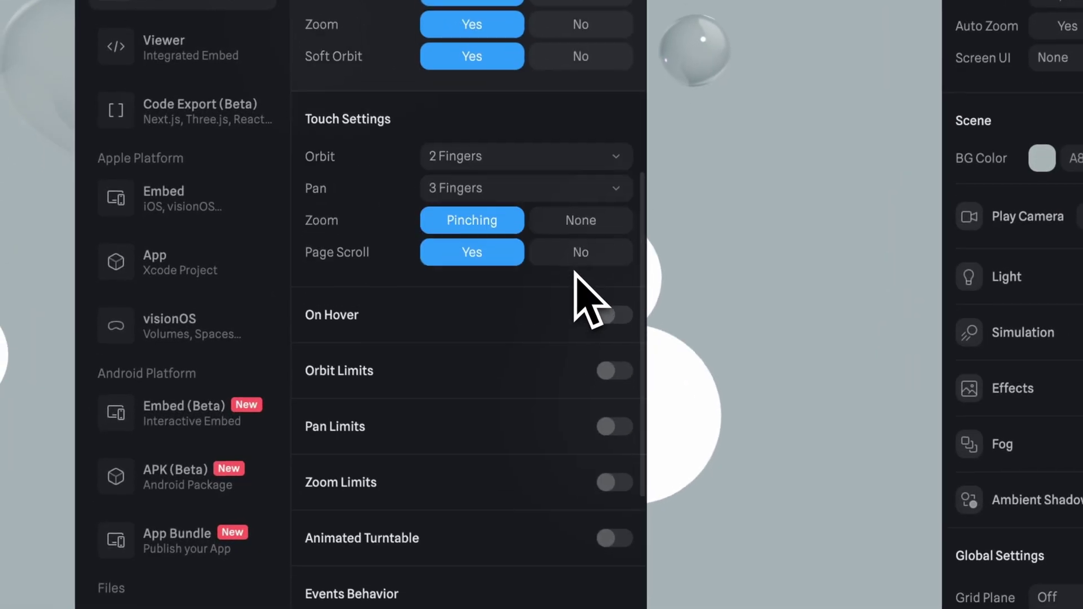
scroll(600, 313, "down", 3)
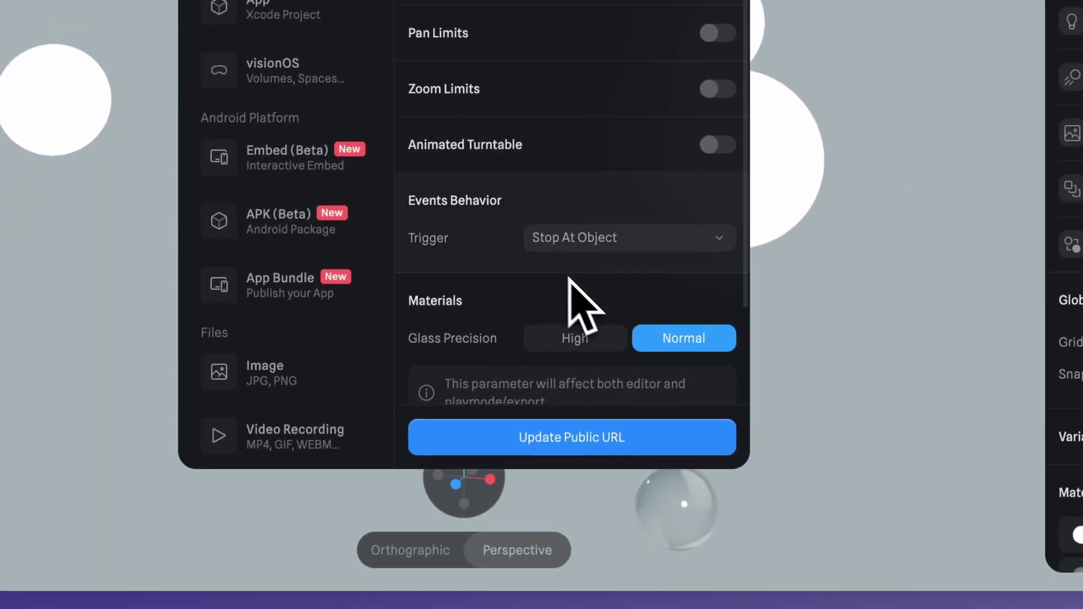
left_click(716, 145)
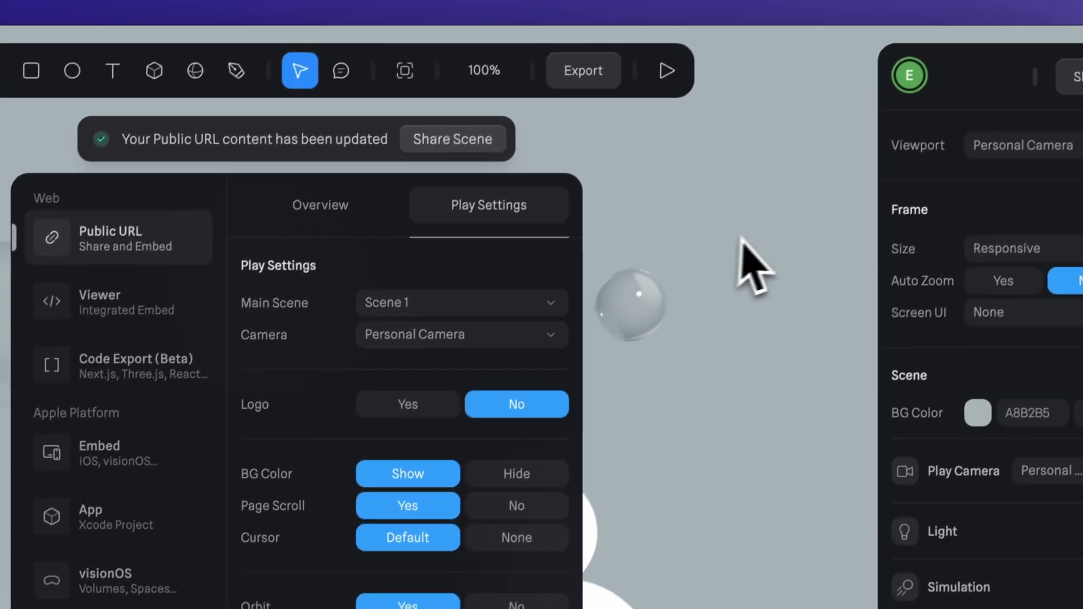
left_click(739, 249)
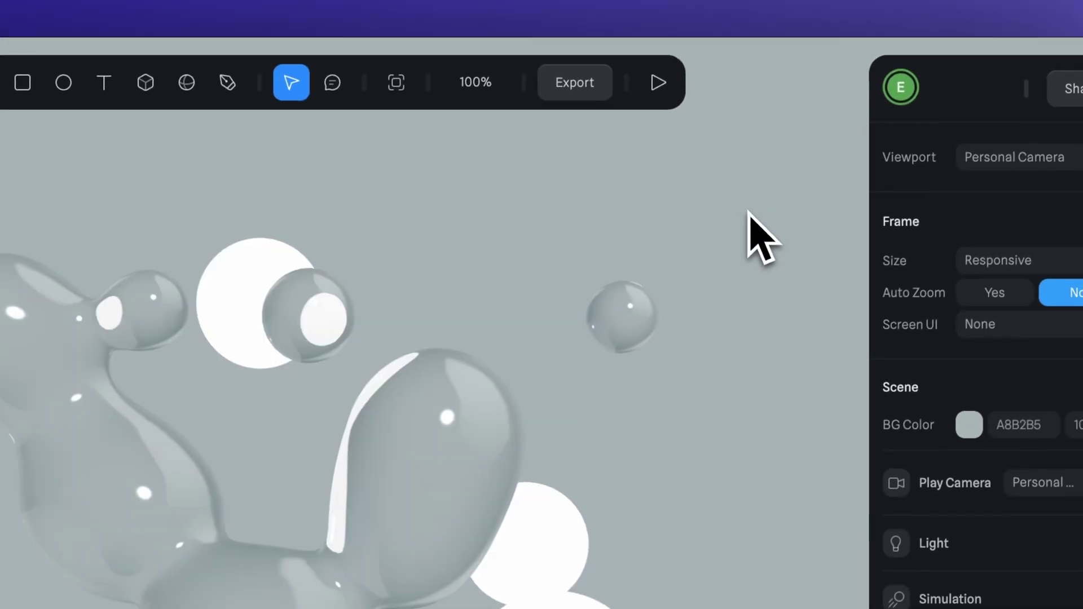
left_click(656, 83)
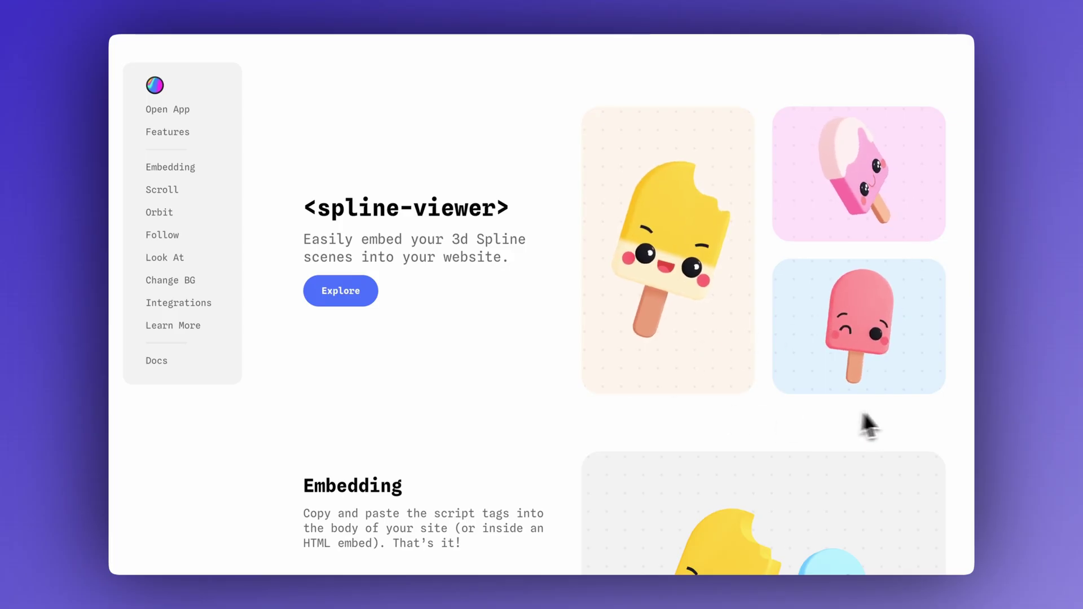
- Scroll the spline-viewer page from Embedding through Follow and Look At down to Integrations
scroll(862, 414, "down", 12)
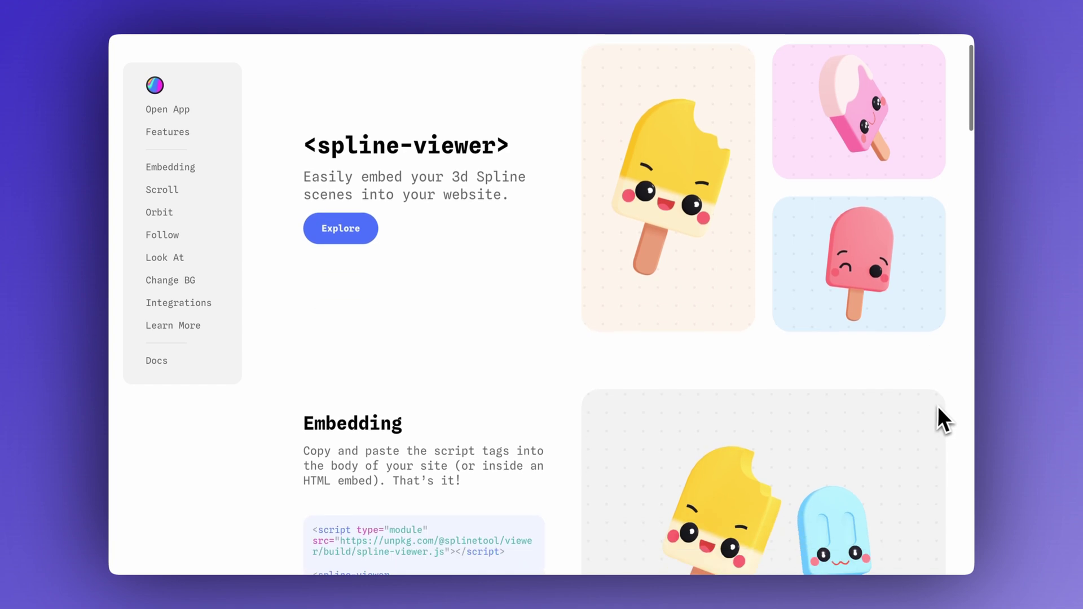
scroll(946, 406, "down", 10)
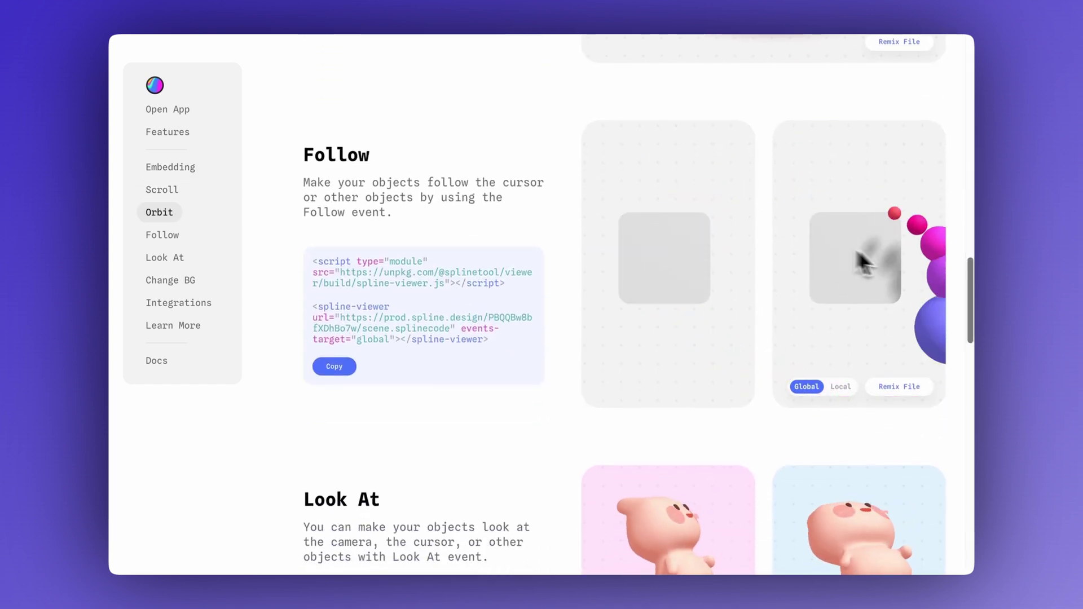
scroll(676, 361, "down", 10)
scroll(625, 361, "down", 8)
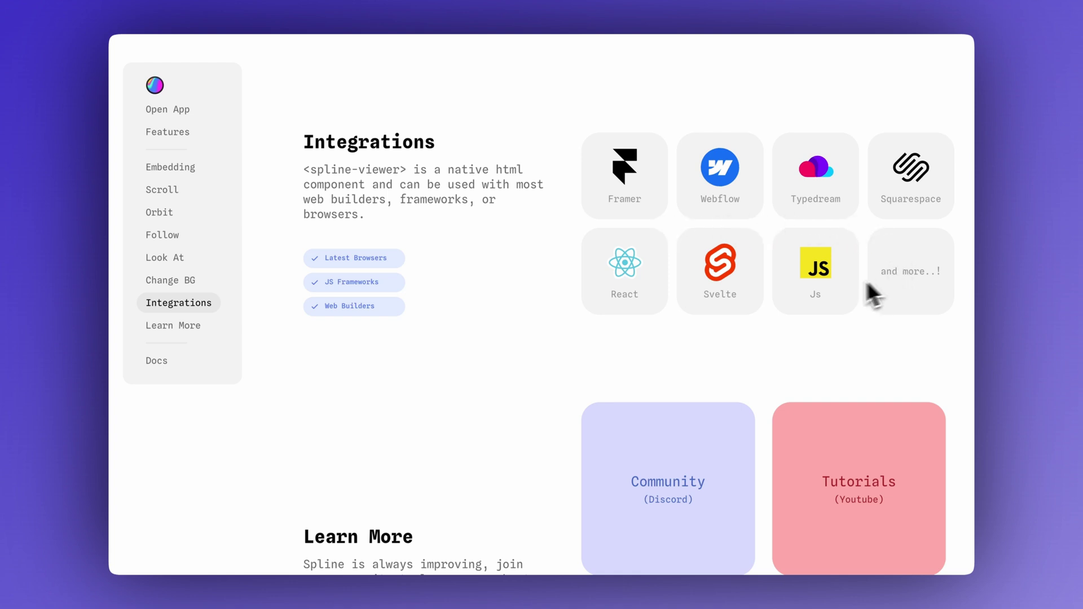
scroll(897, 316, "down", 2)
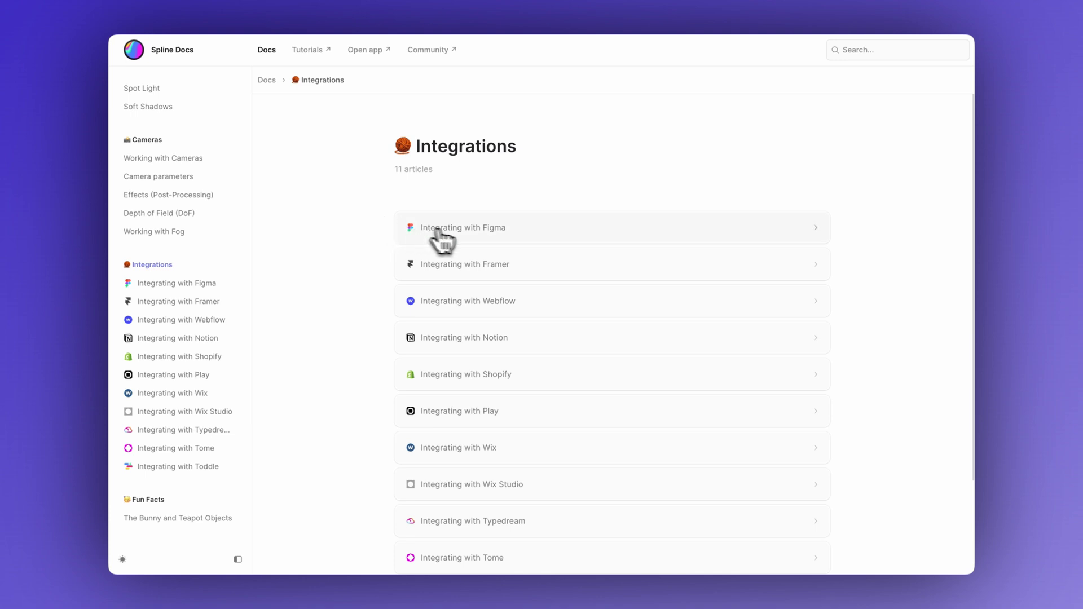
left_click(538, 244)
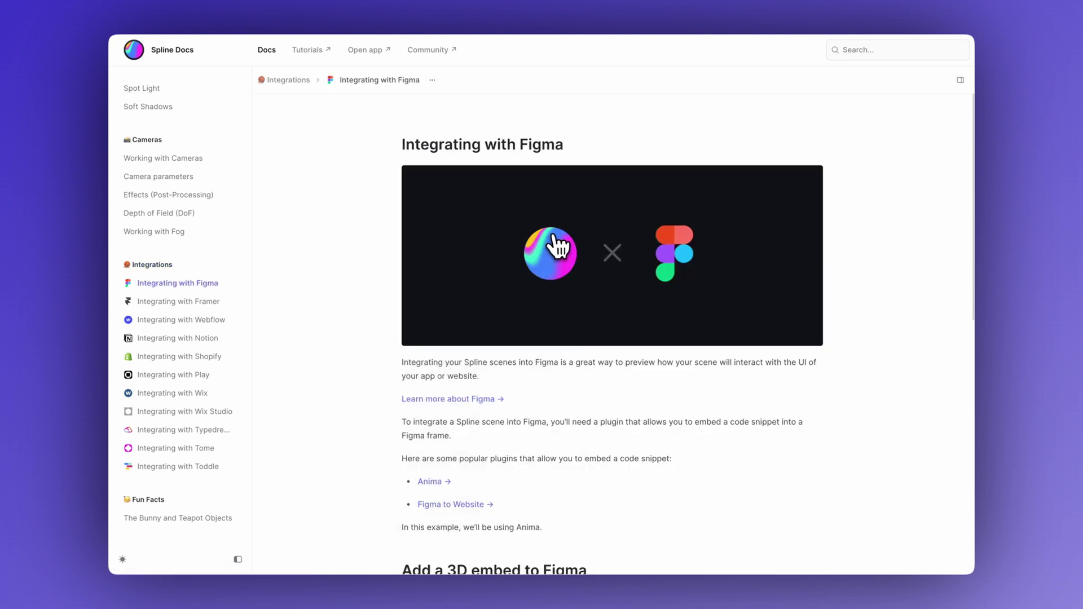
left_click(306, 83)
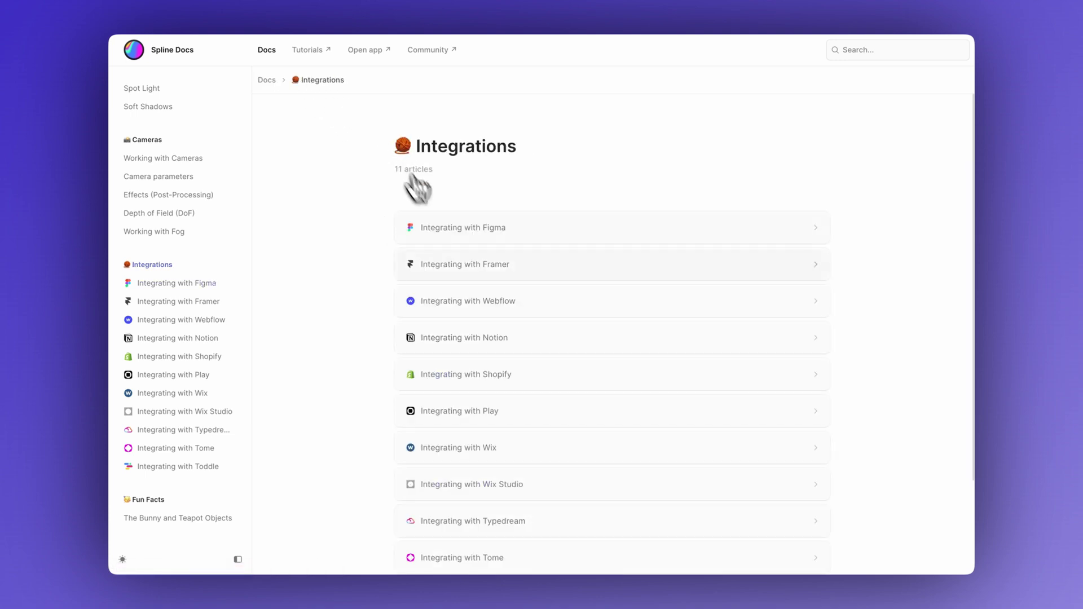
scroll(451, 237, "down", 2)
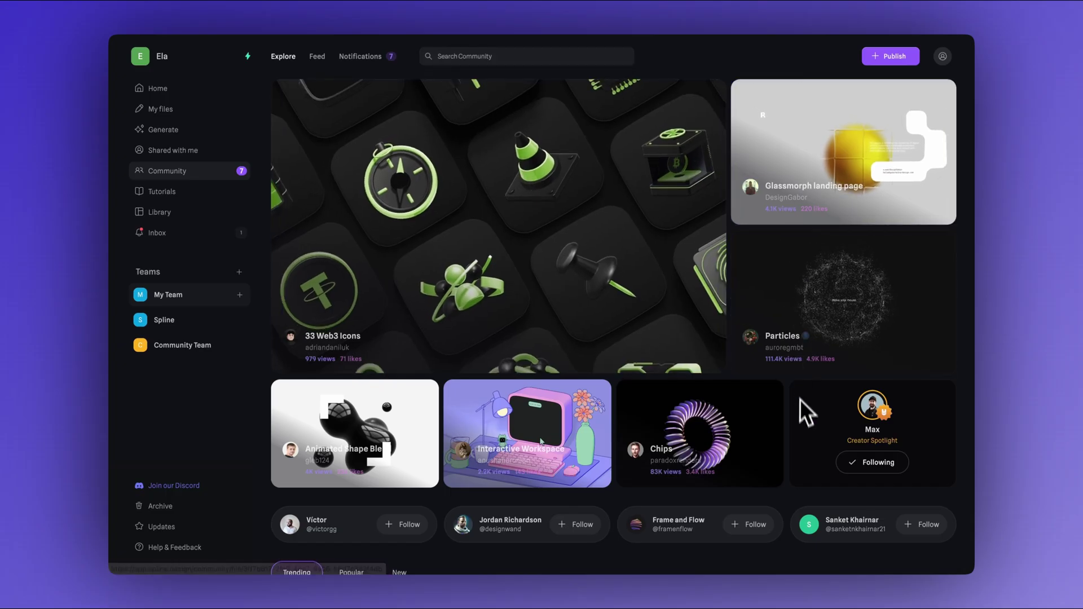
- Scroll through the Community Explore grid and the Tutorials video library
scroll(443, 431, "down", 10)
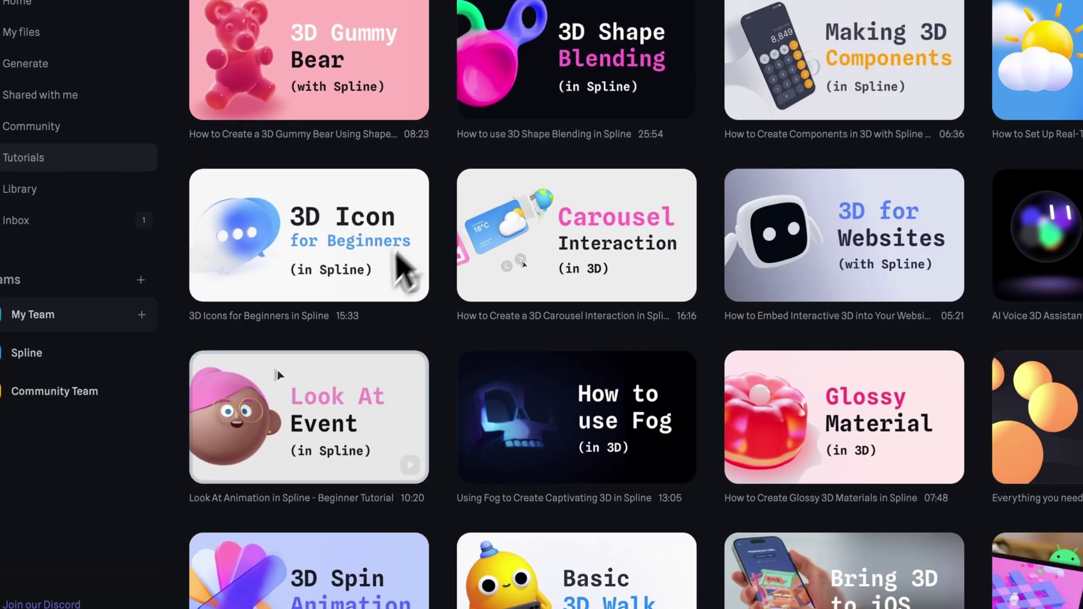
scroll(278, 375, "down", 5)
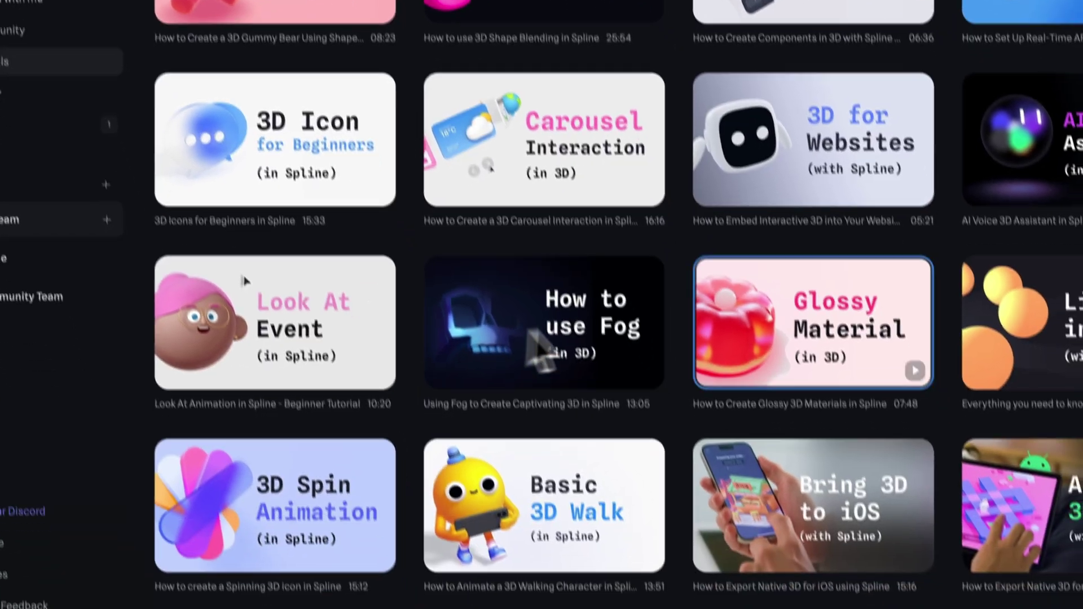
scroll(564, 302, "down", 5)
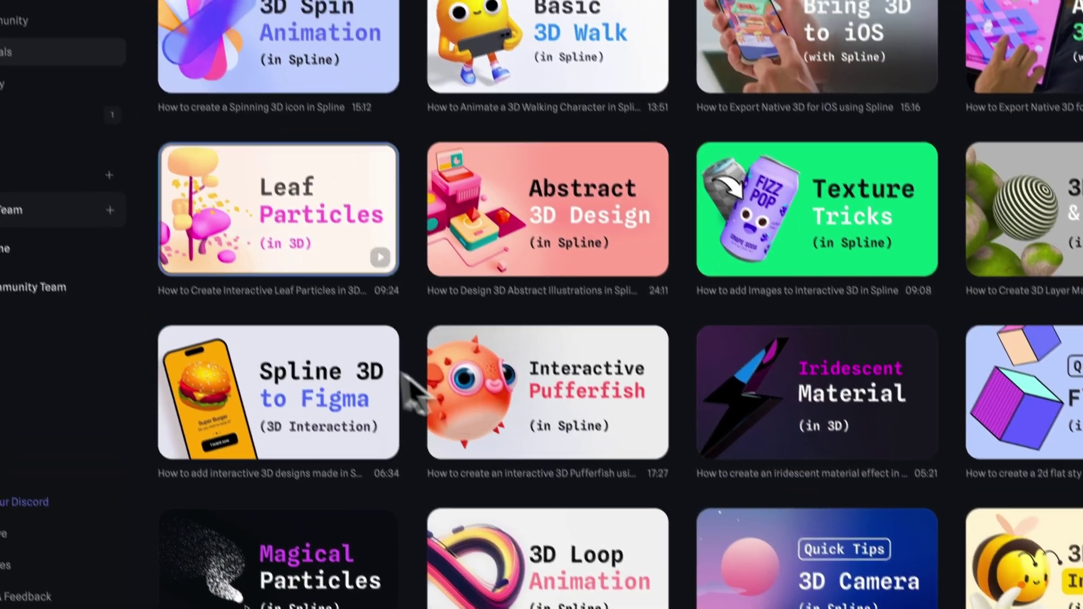